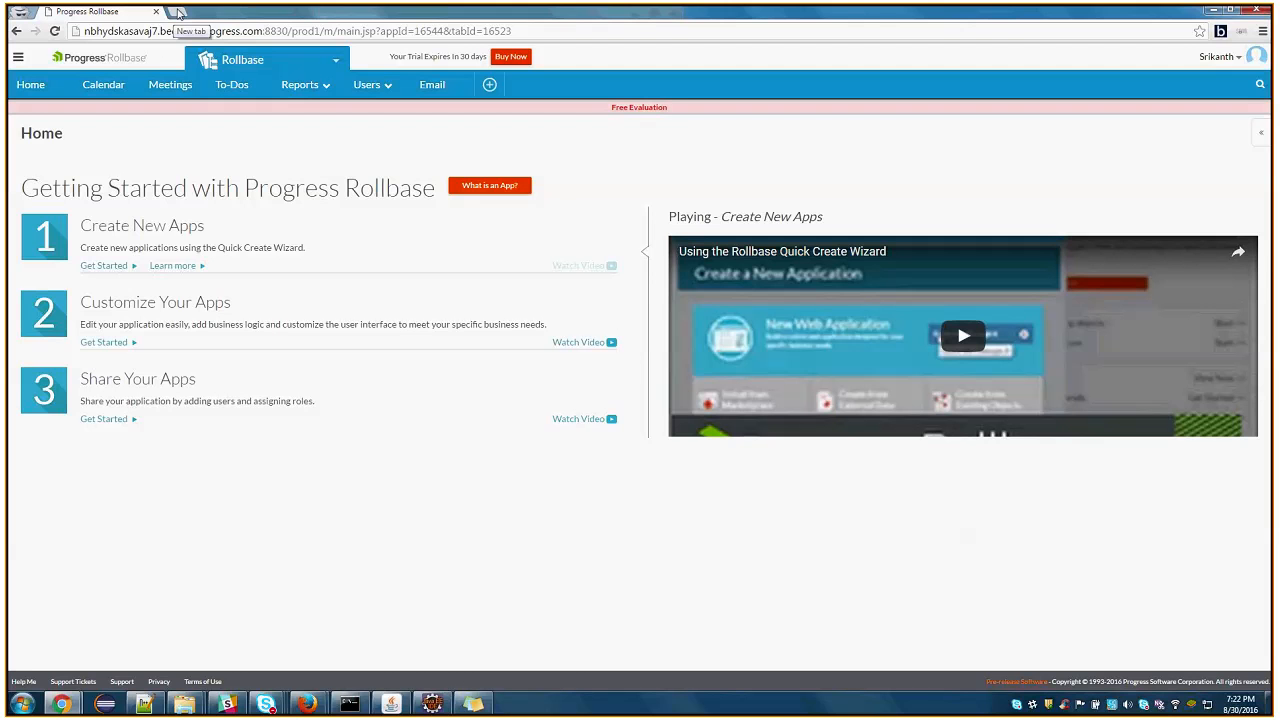
Search Google in a new browser tab for "configure saml with rollbase" and restrict the results to videos
click(178, 11)
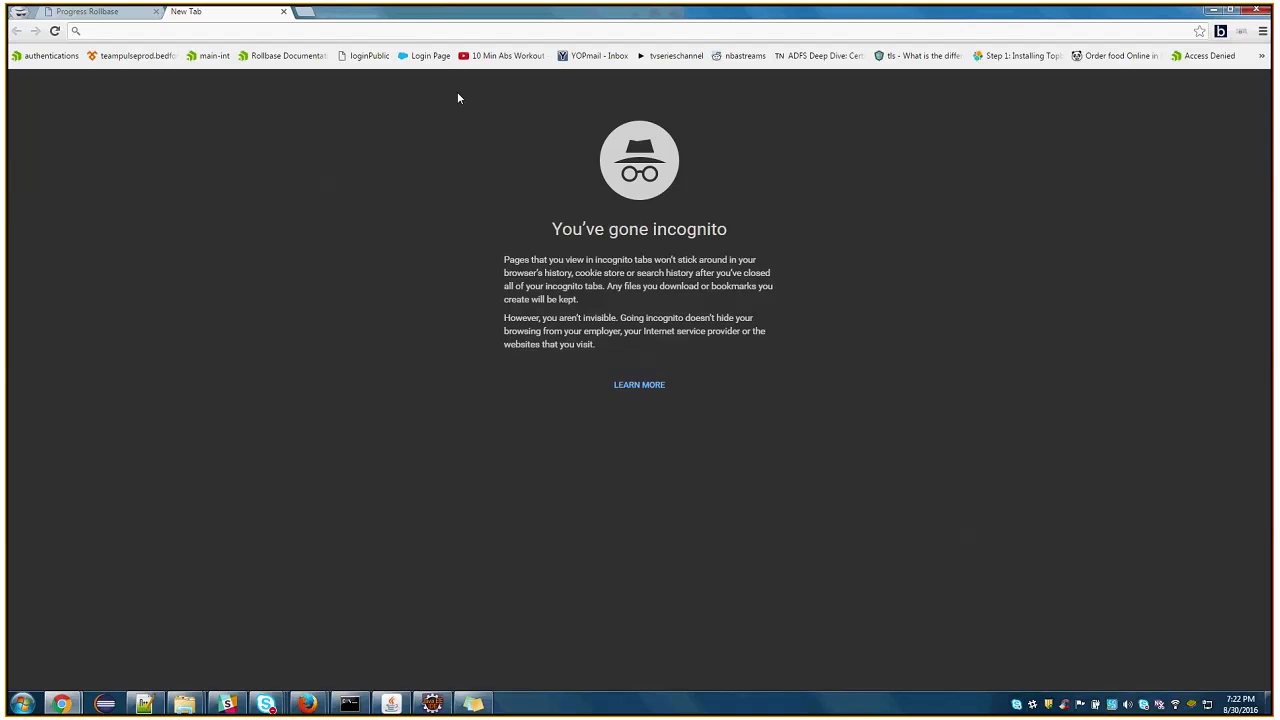
text(con)
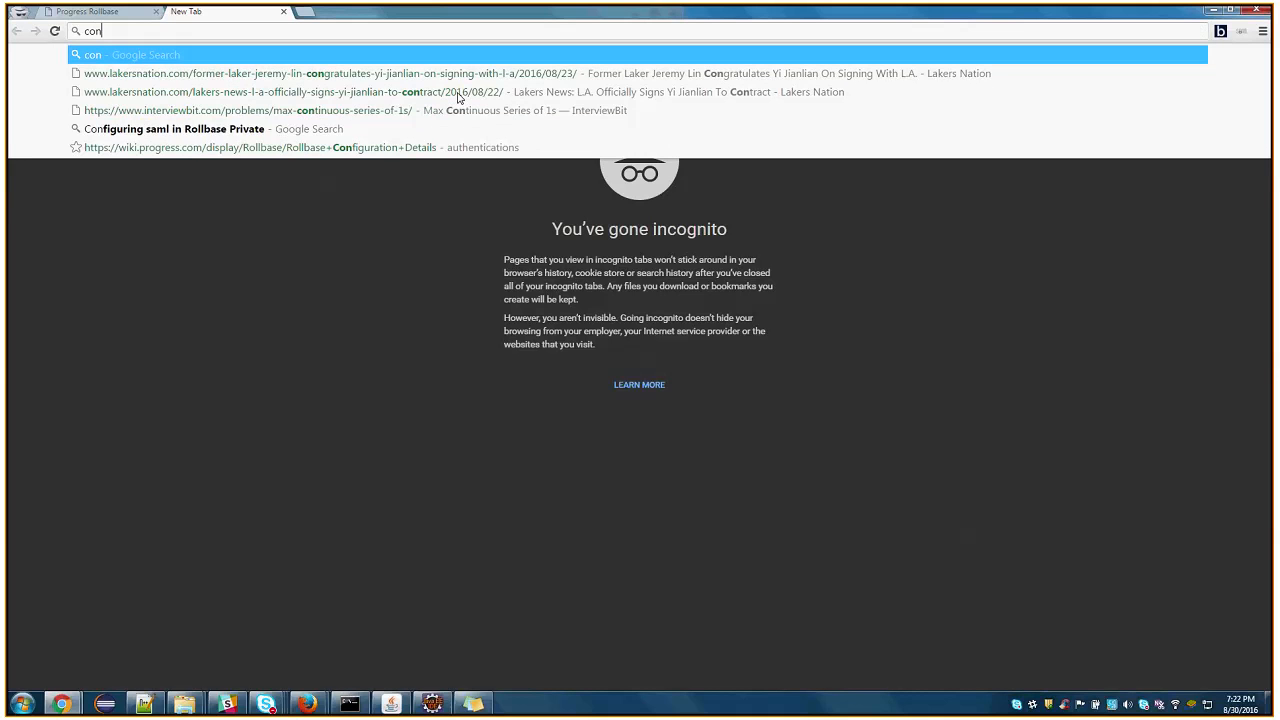
text(figure saml with rollb)
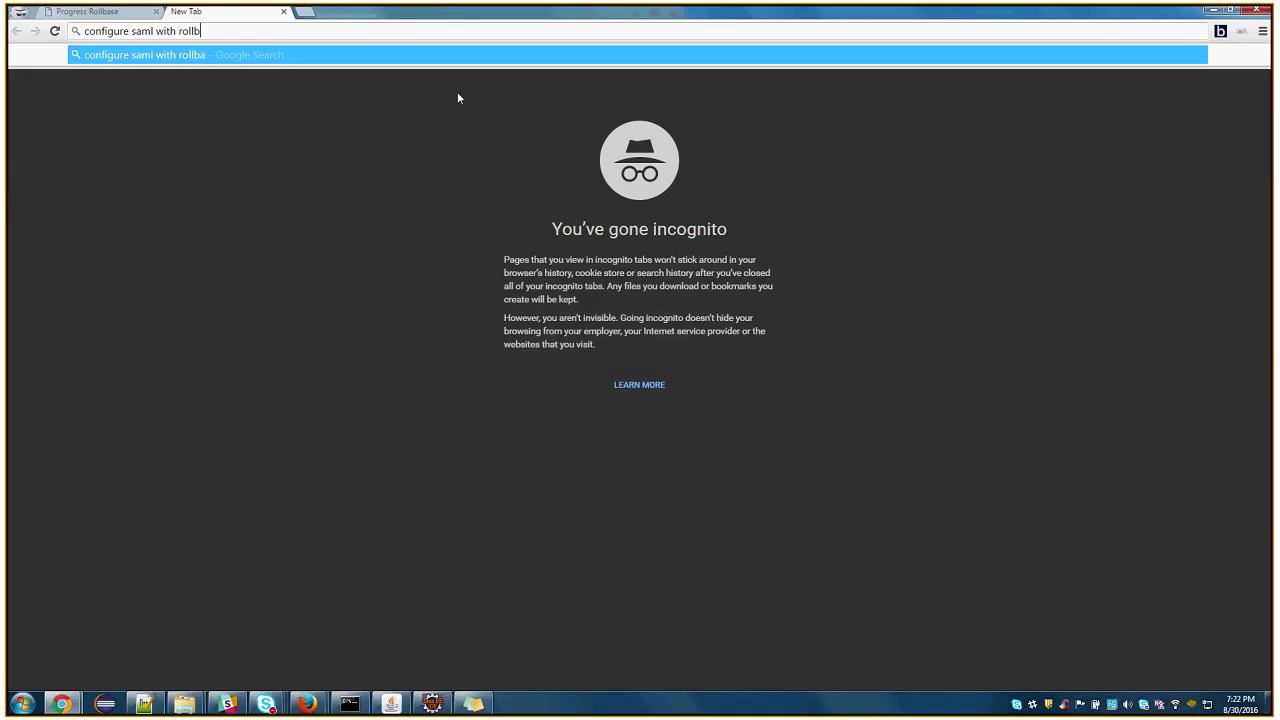
text(ase)
key(Return)
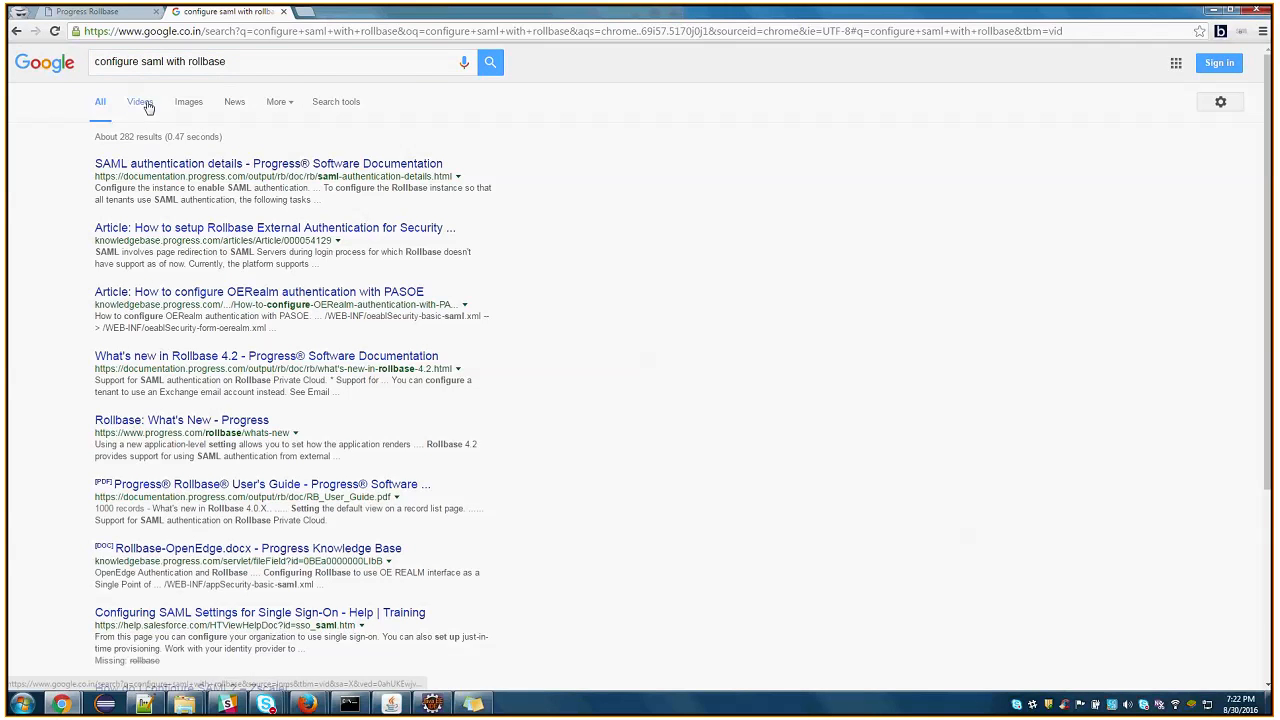
click(145, 101)
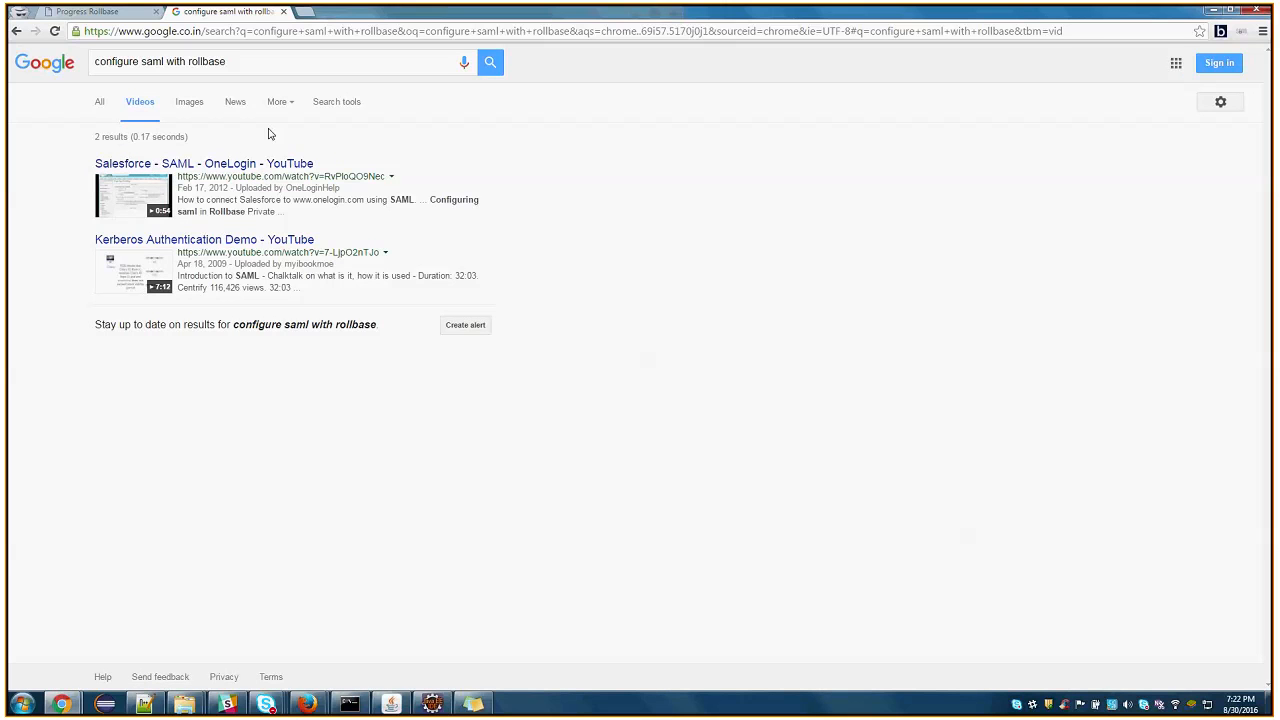
Replace the video search query with "saml with rollbase" and run the search
triple_click(87, 64)
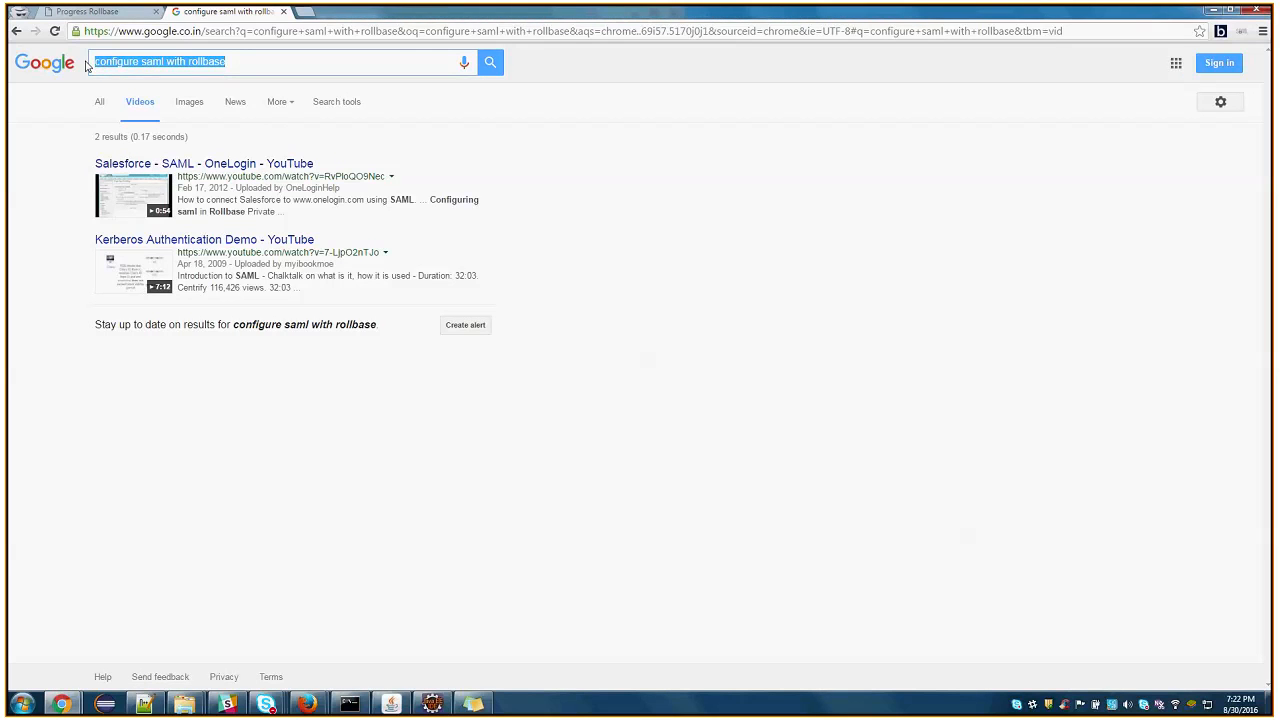
key(BackSpace)
text(sa)
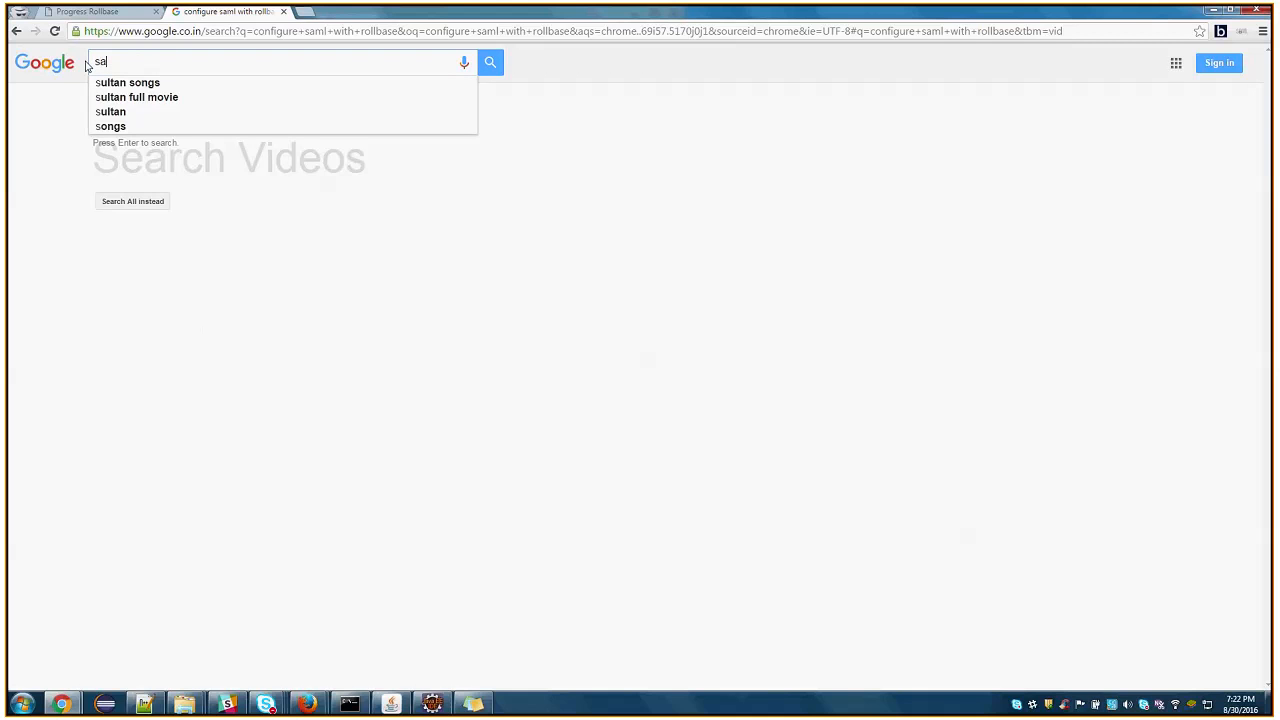
text(ml with rollbase)
key(Return)
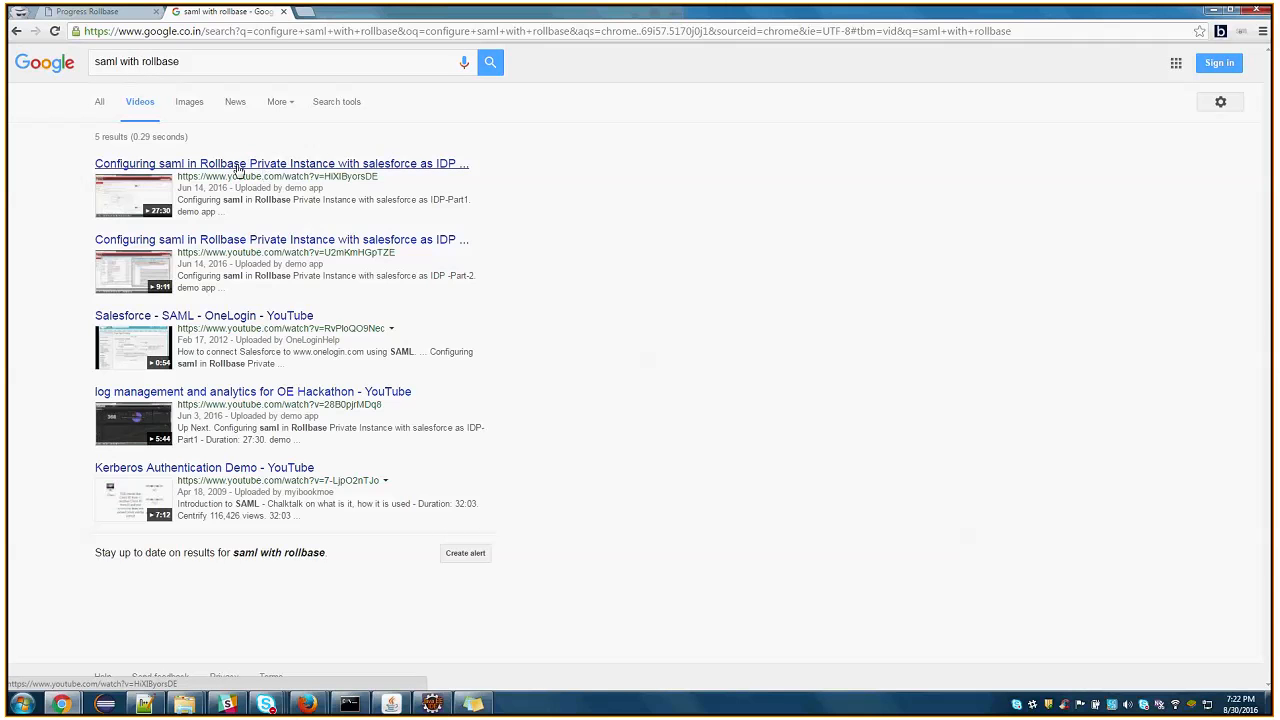
Open the Part1 video on configuring SAML in a Rollbase Private Instance separately, pause it, and return to the Rollbase home page
right_click(320, 170)
click(340, 174)
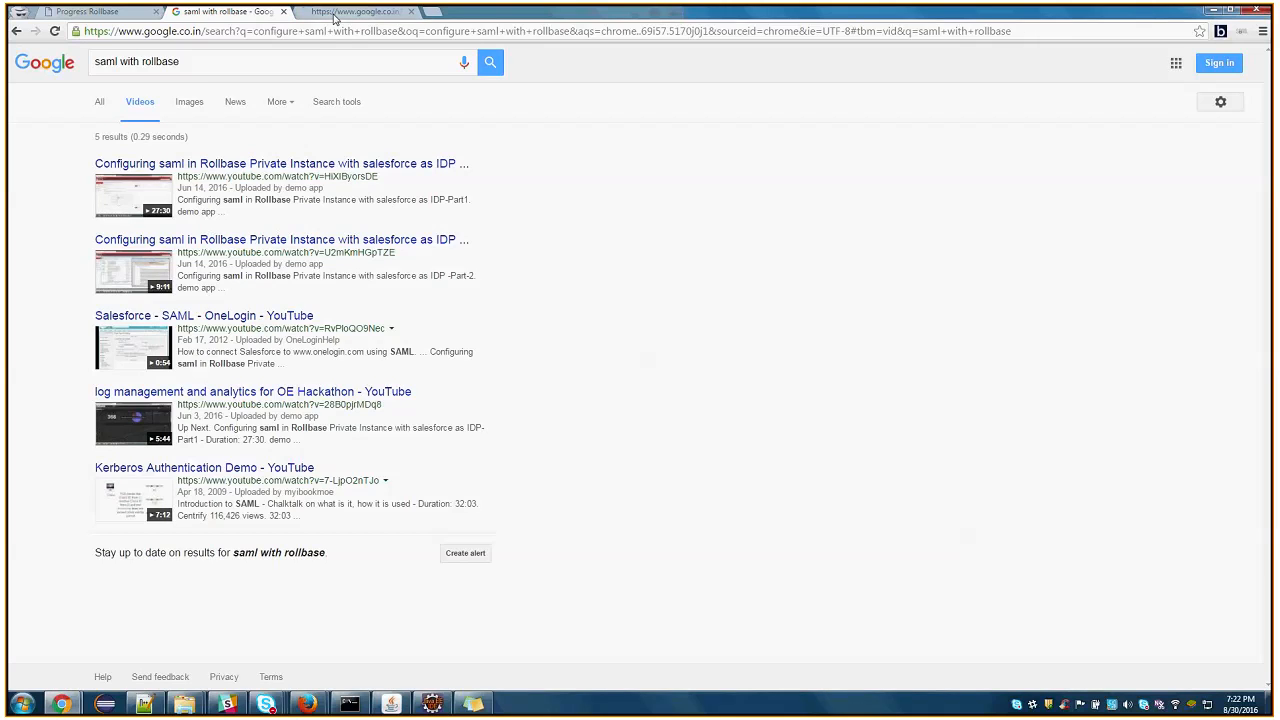
click(340, 12)
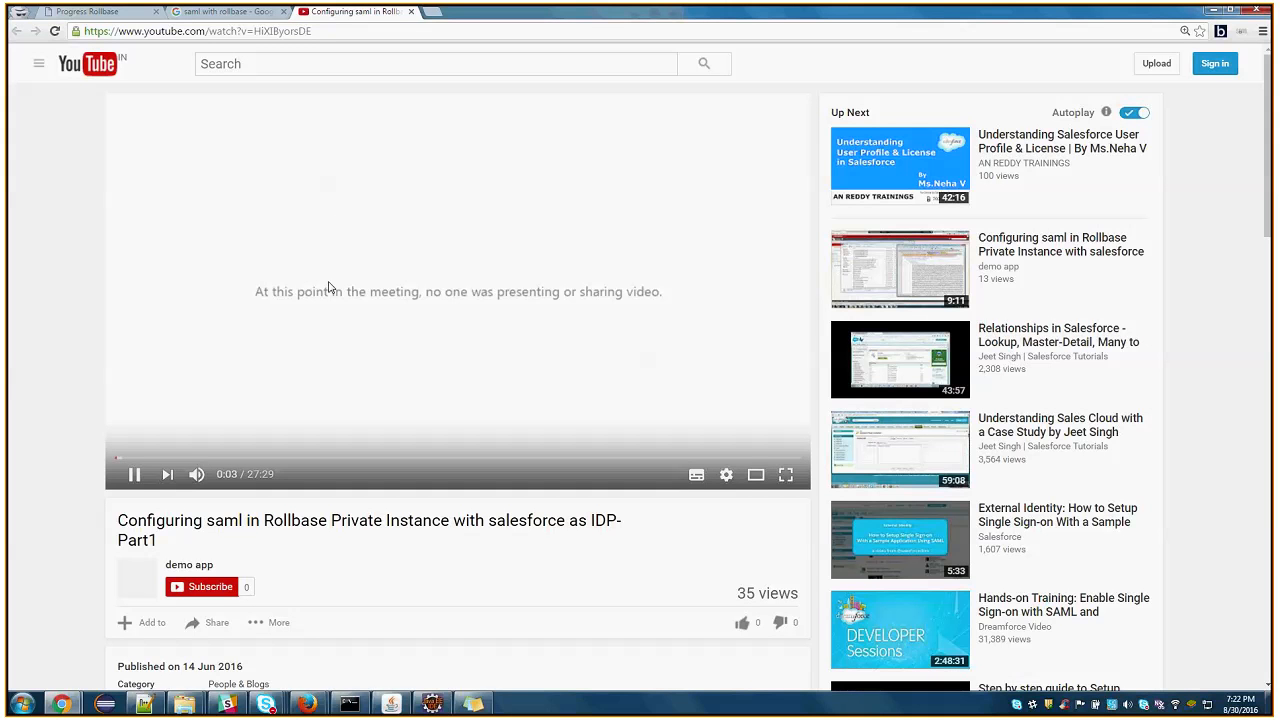
click(370, 282)
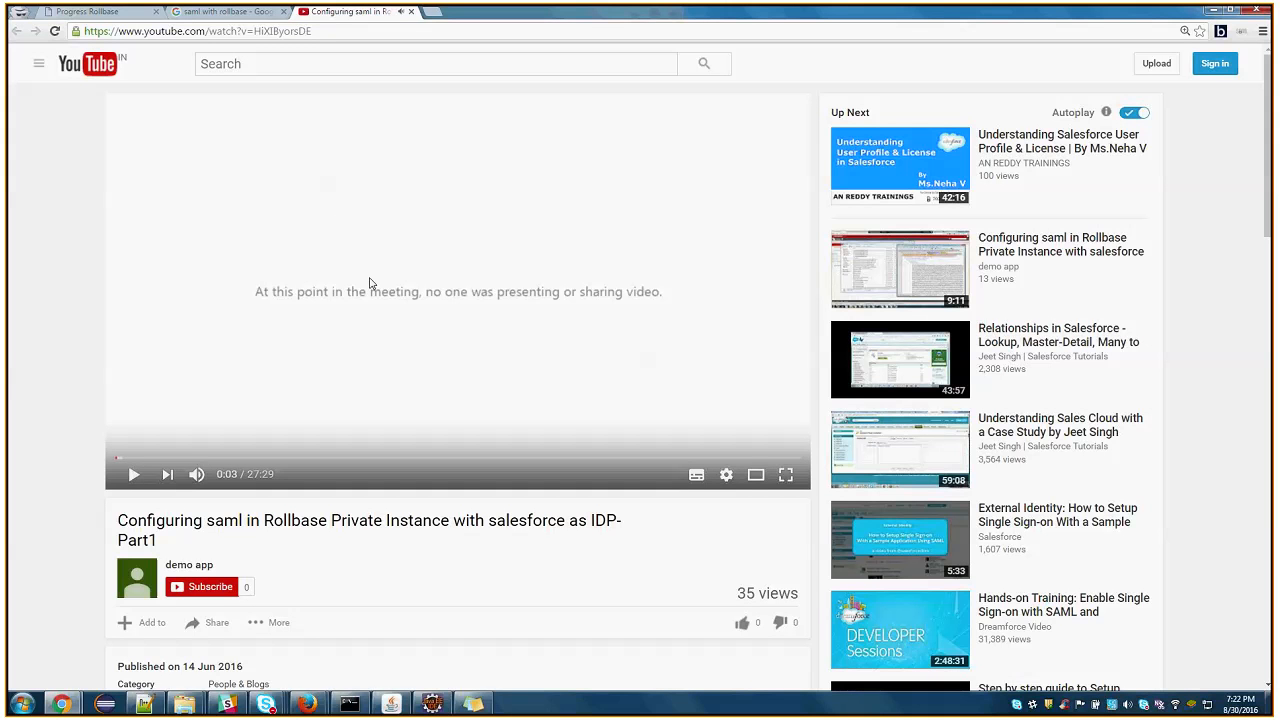
click(219, 12)
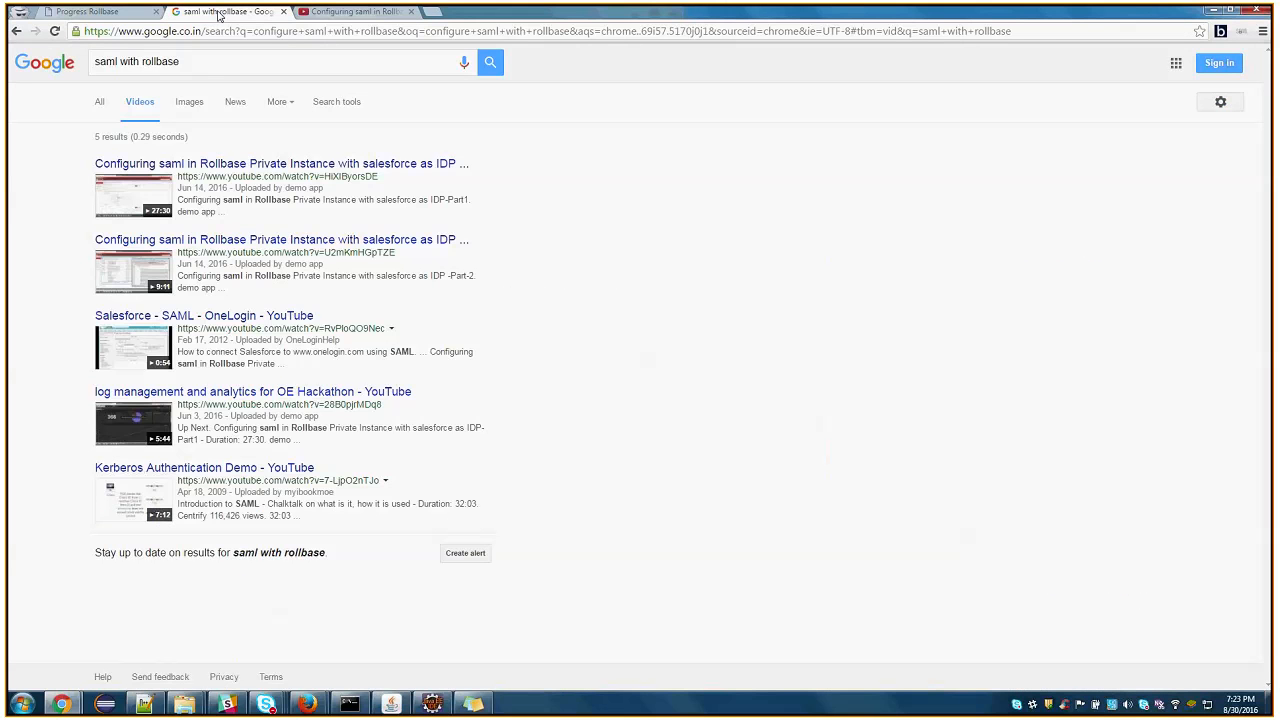
click(104, 12)
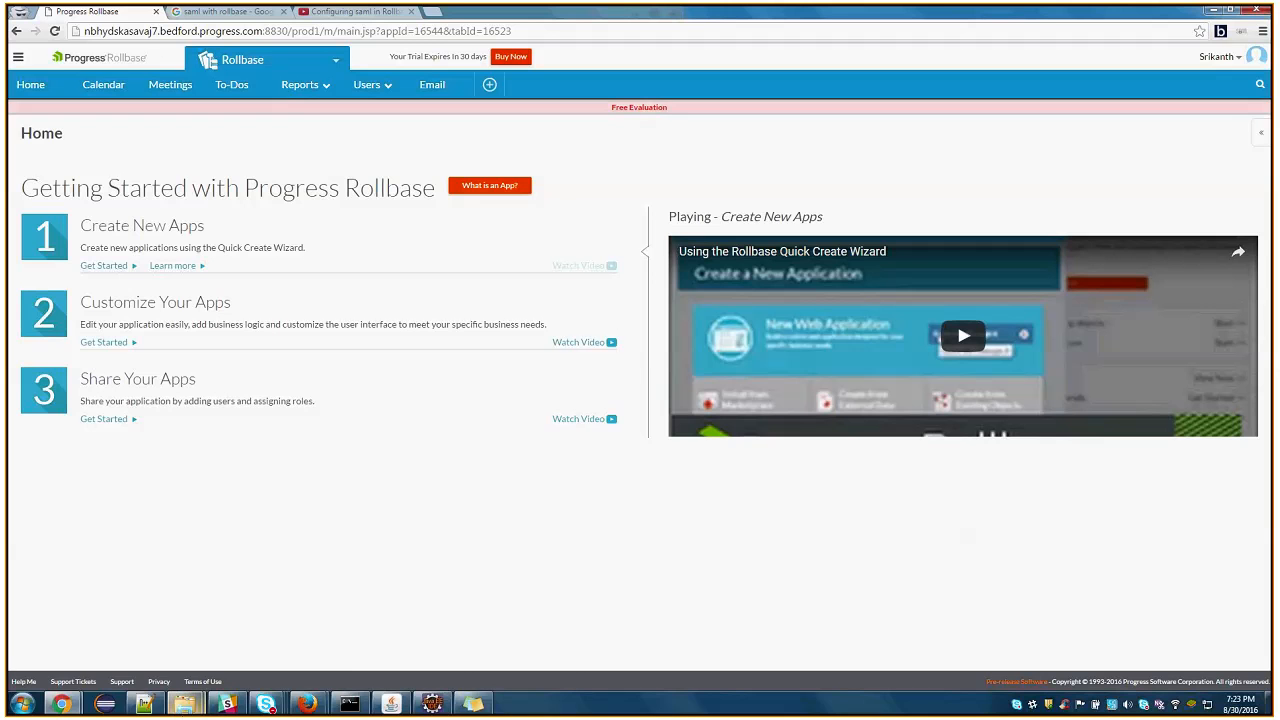
Switch to Windows Explorer and browse to the C:\Progress\Rollbase\Pas_Instance\rollbase\config folder
mouse_move(187, 710)
click(143, 643)
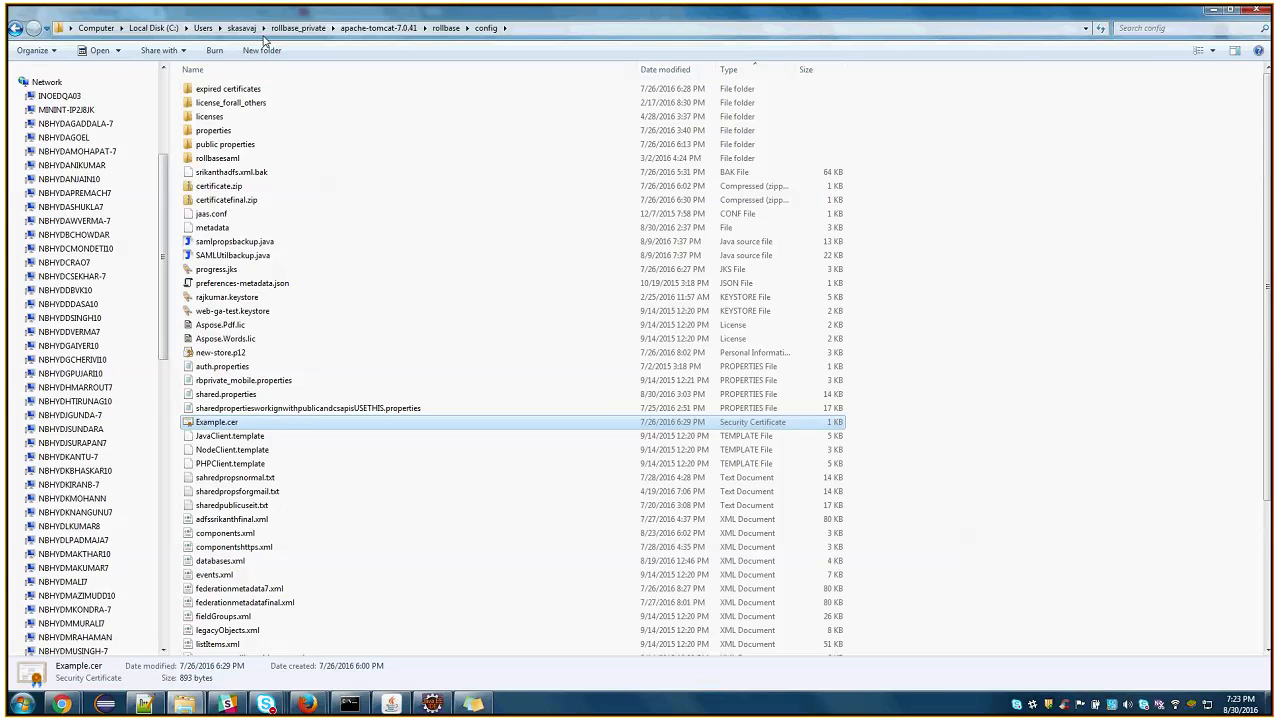
click(154, 28)
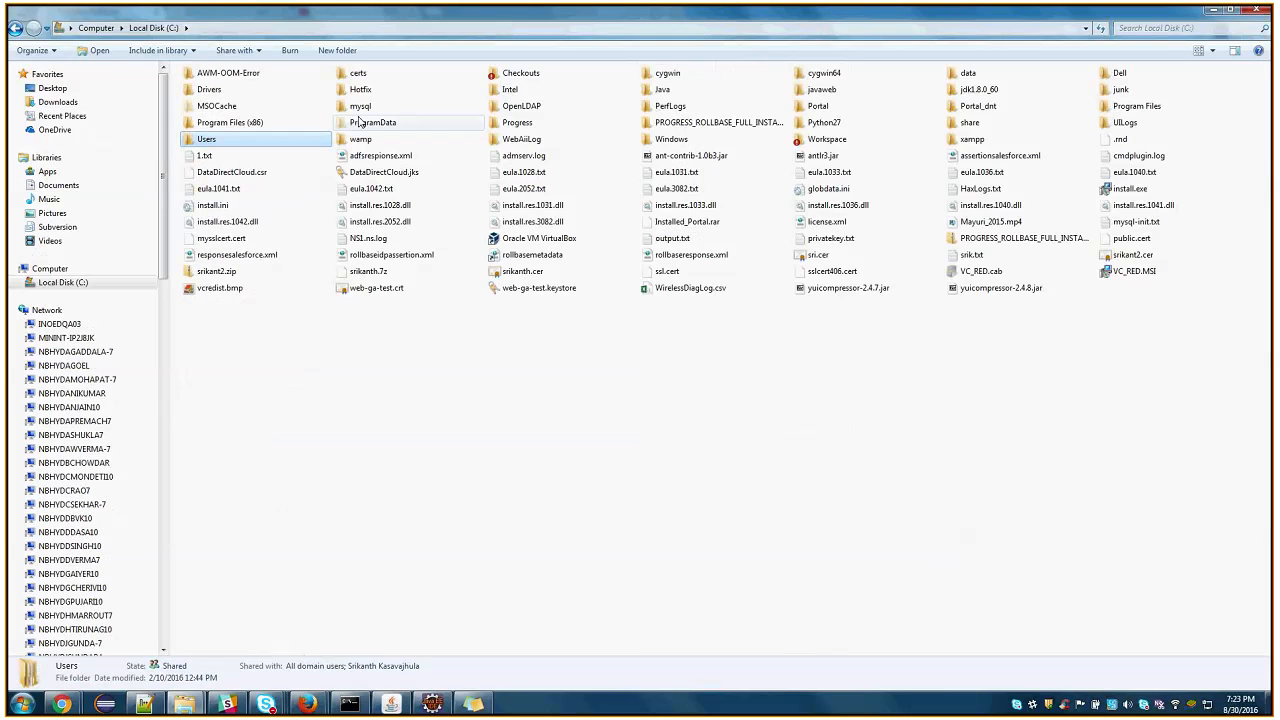
double_click(517, 122)
double_click(212, 88)
double_click(212, 172)
double_click(228, 145)
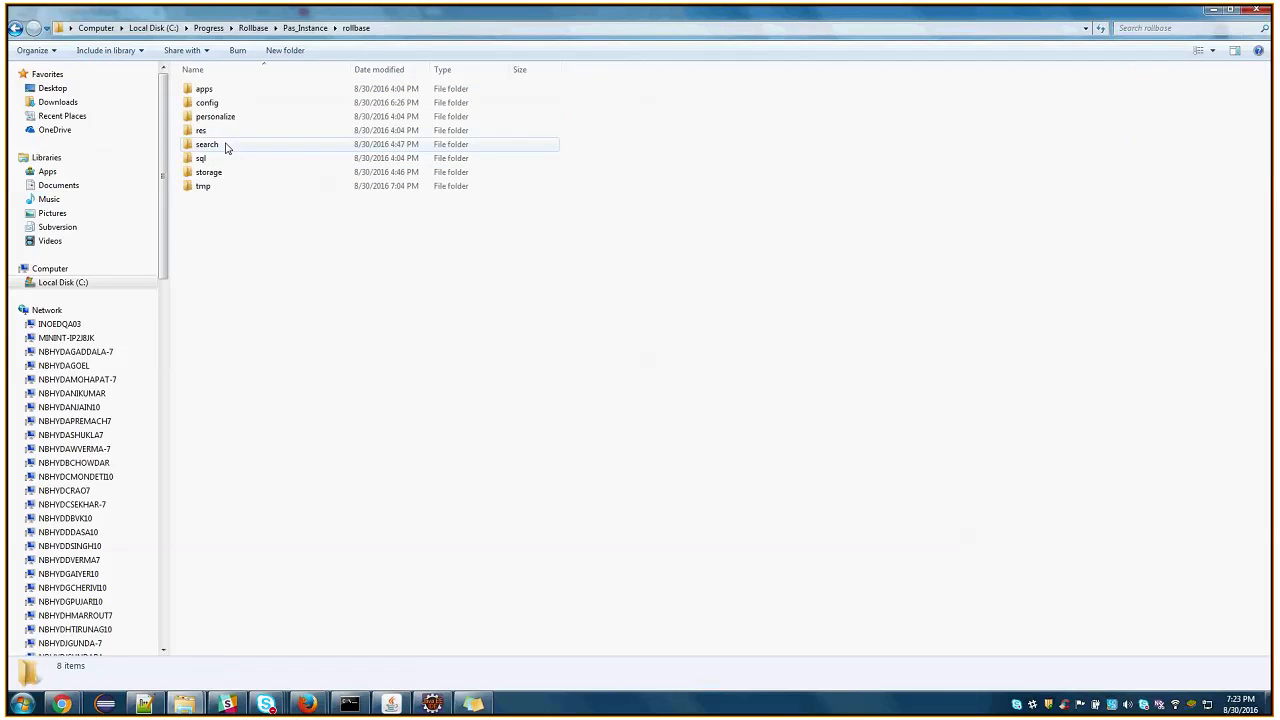
click(226, 146)
double_click(228, 105)
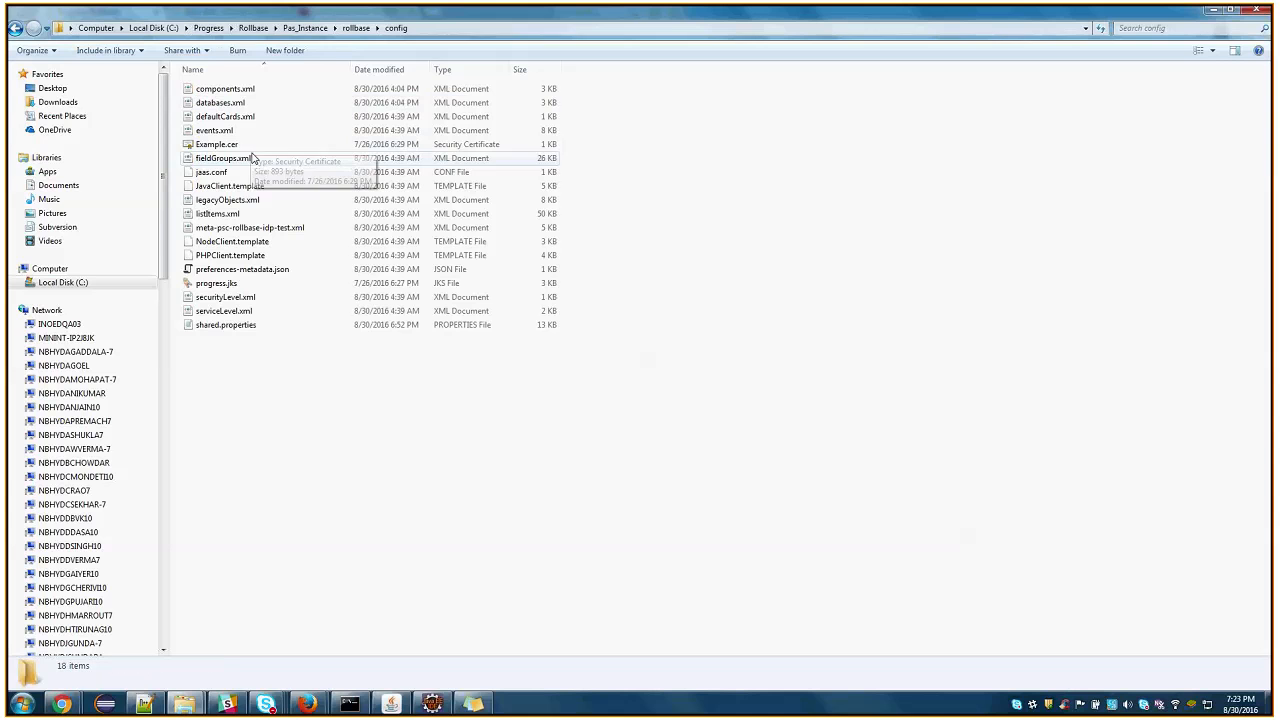
Locate progress.jks and Example.cer in the config folder, and open shared.properties in Notepad++
click(236, 285)
click(245, 146)
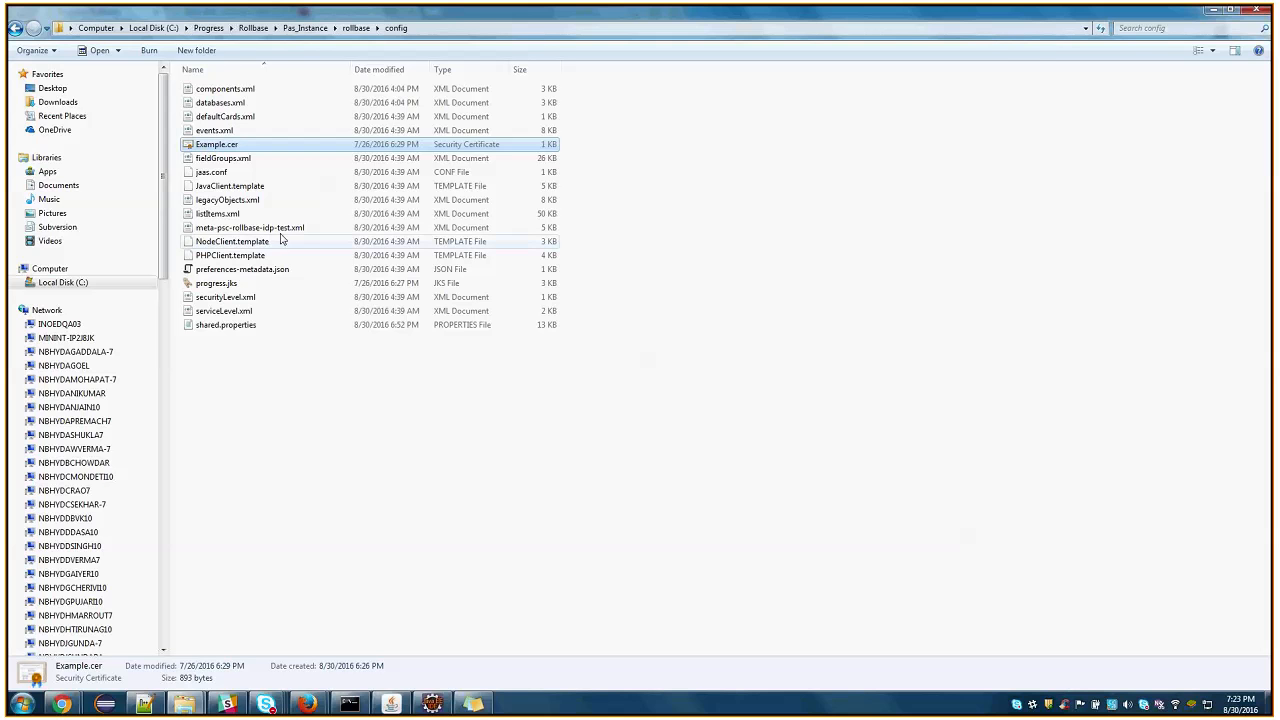
click(238, 327)
right_click(238, 327)
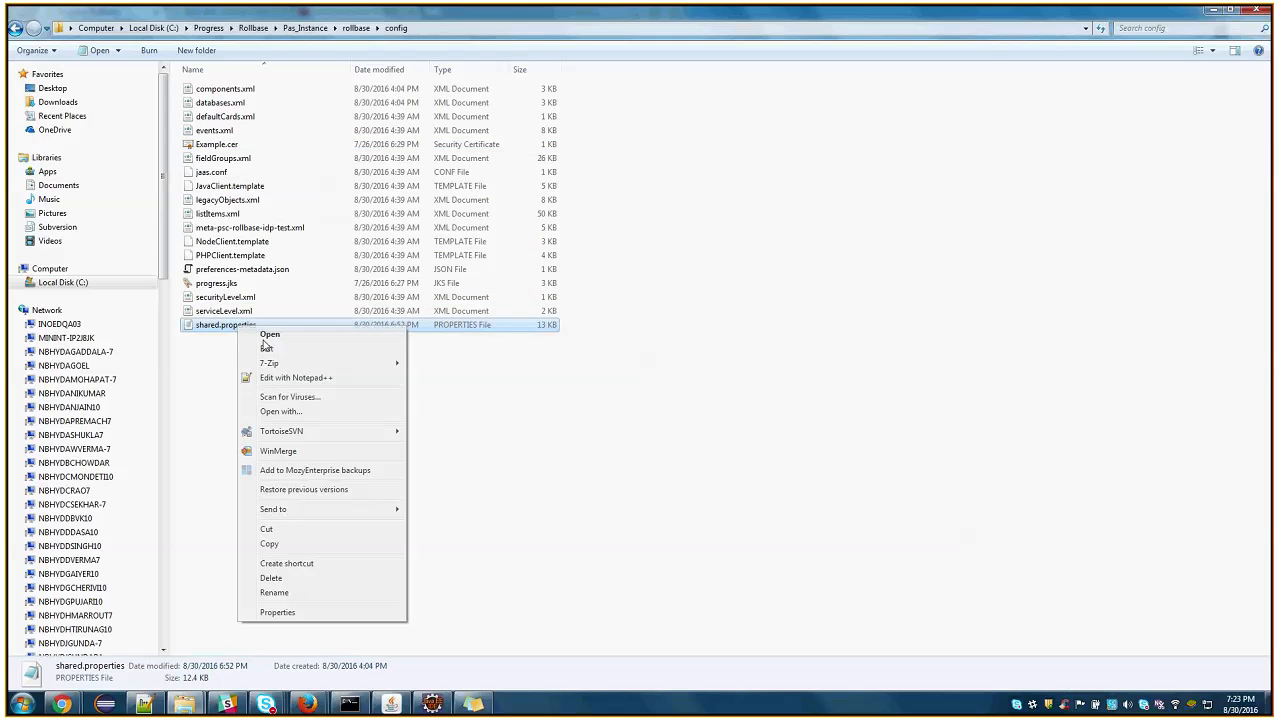
click(335, 378)
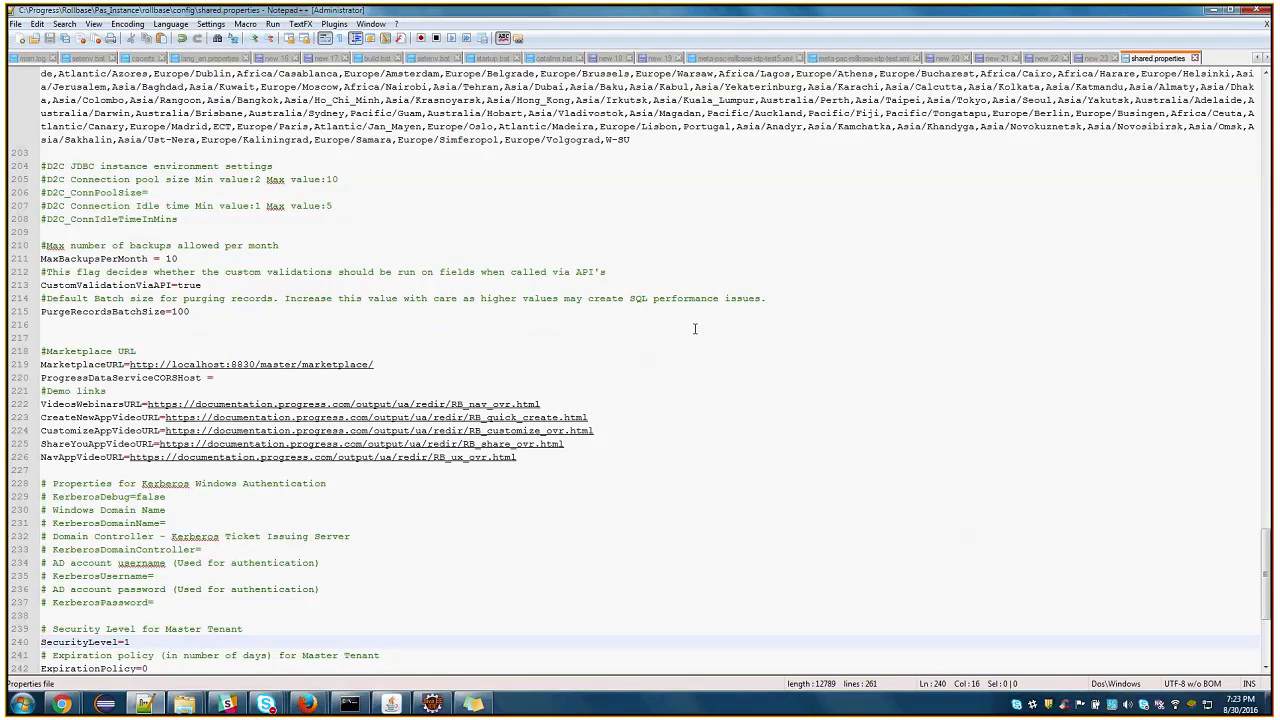
Review the SPKeyStoreFile, SPKeyStorePassword and SPKeyStoreAlias entries at the end of shared.properties, and minimize Notepad++
scroll(695, 328, down, 7)
double_click(85, 563)
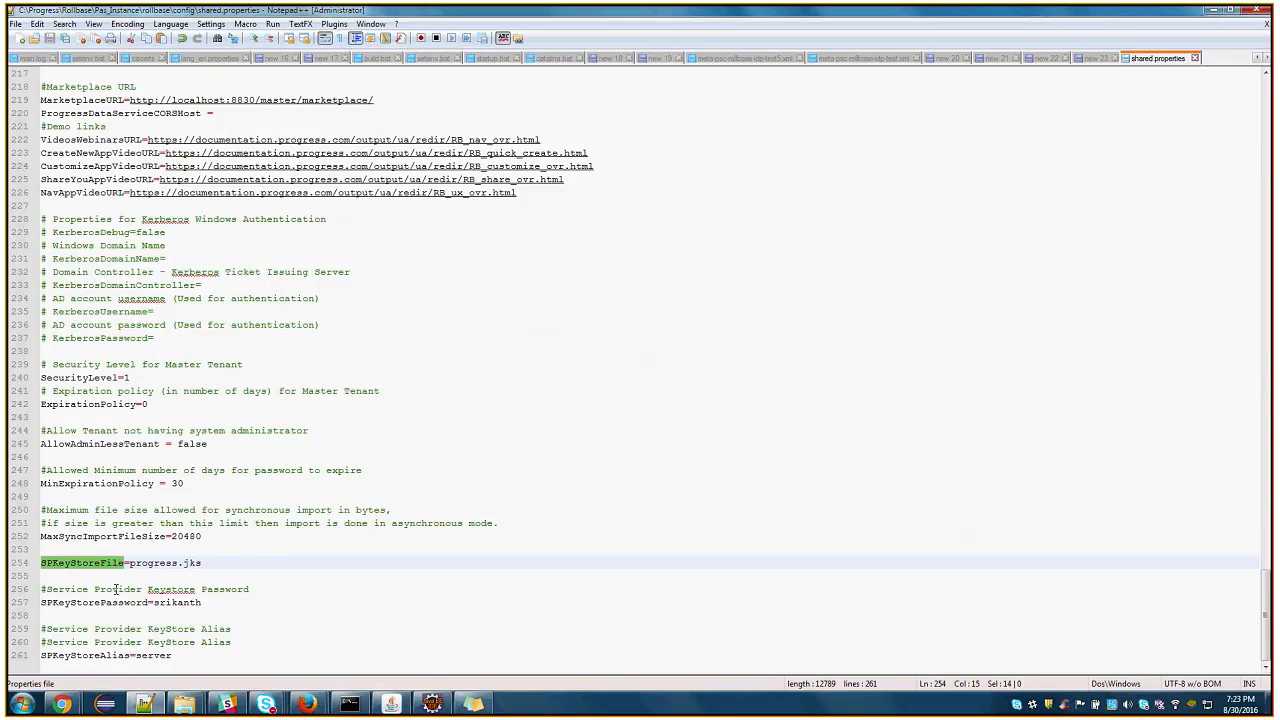
double_click(95, 602)
double_click(96, 655)
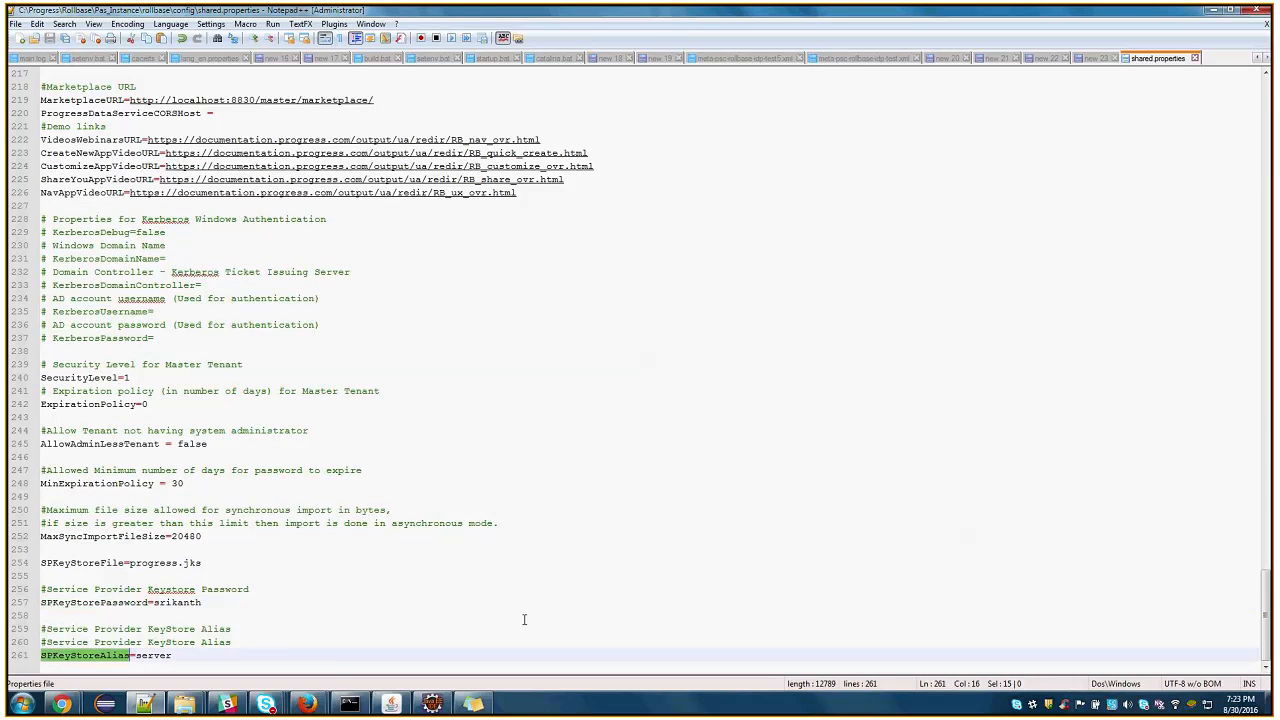
drag(291, 653, 40, 563)
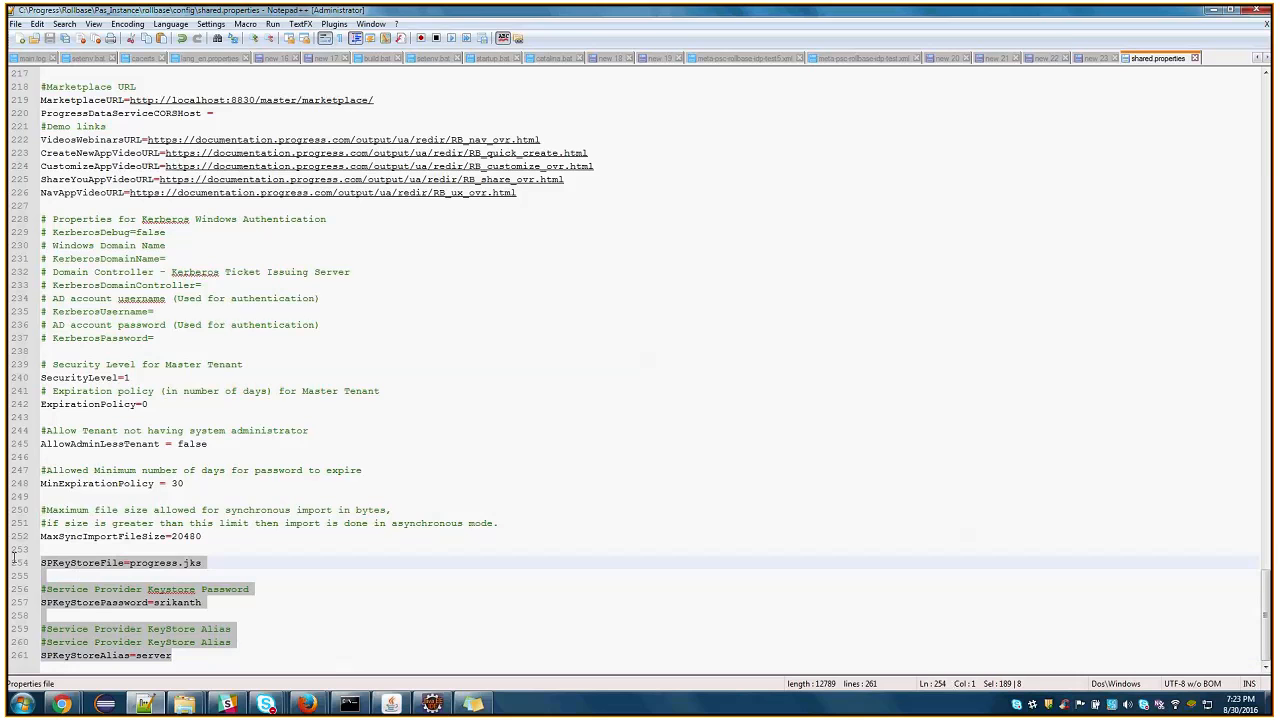
click(544, 618)
click(1209, 10)
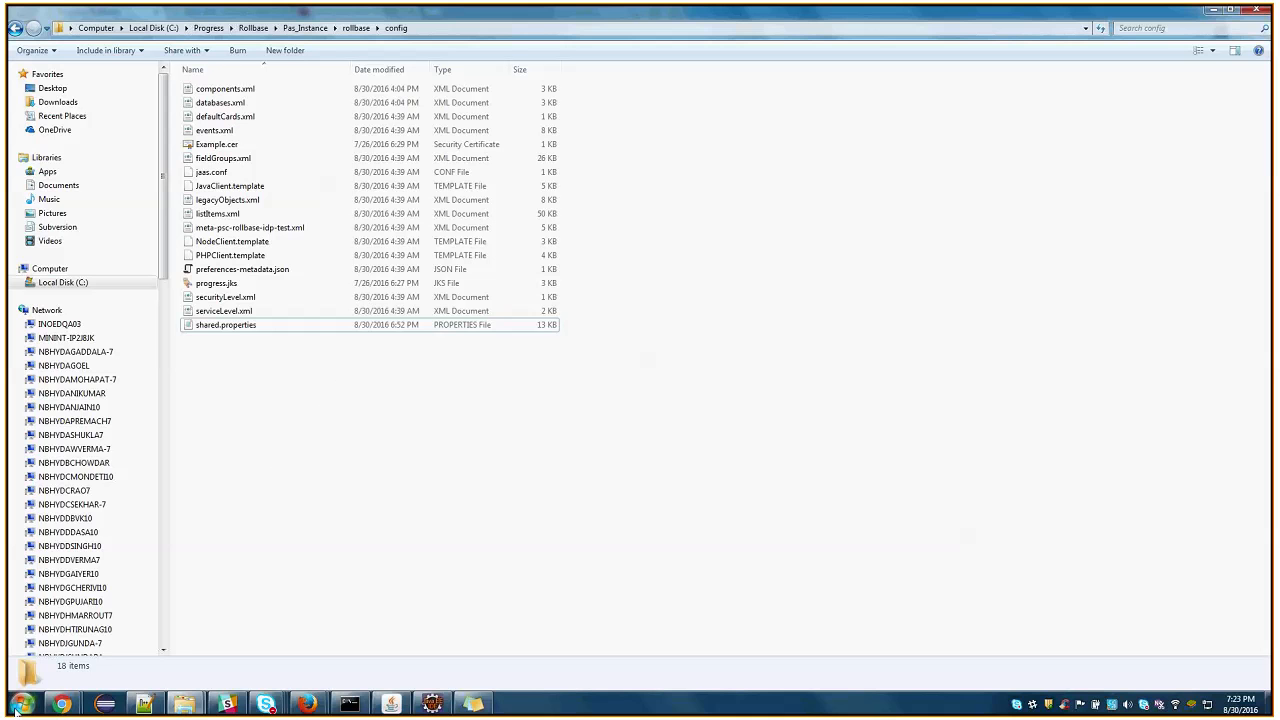
Switch to Rollbase in Chrome, go to the Authentication page in Setup, and choose SAML/ADFS as the user authentication type
click(60, 704)
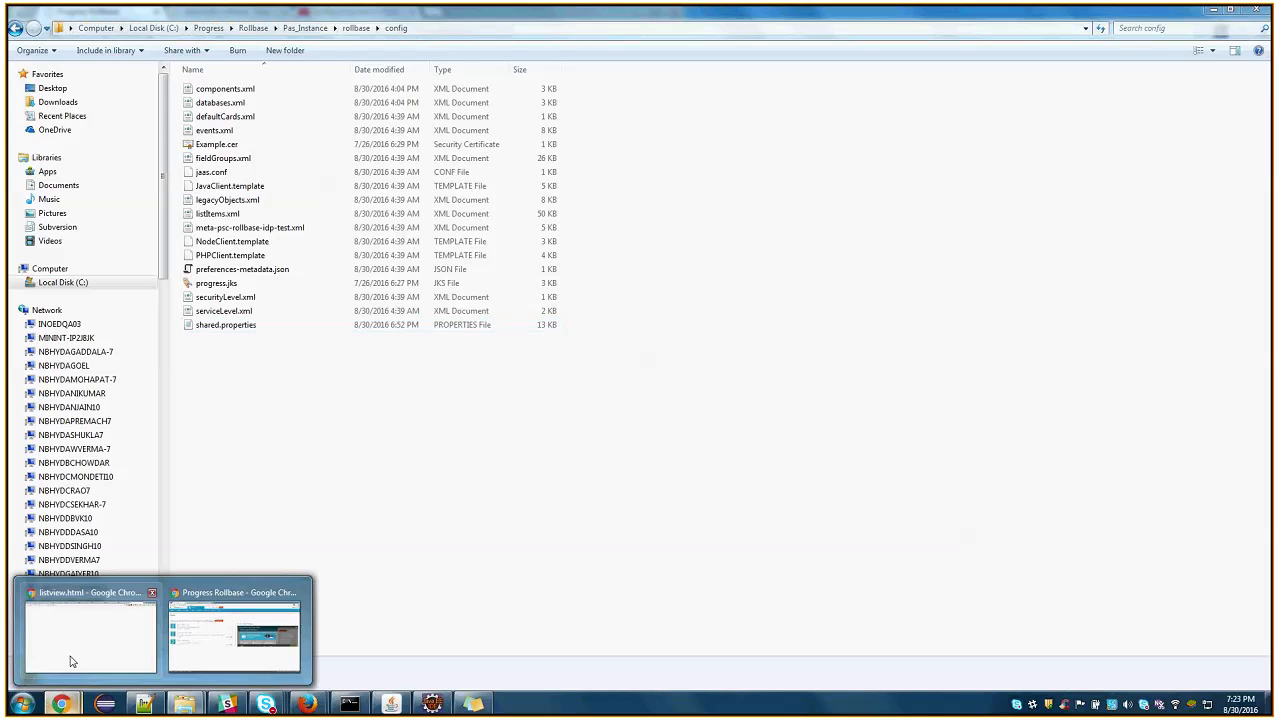
click(224, 639)
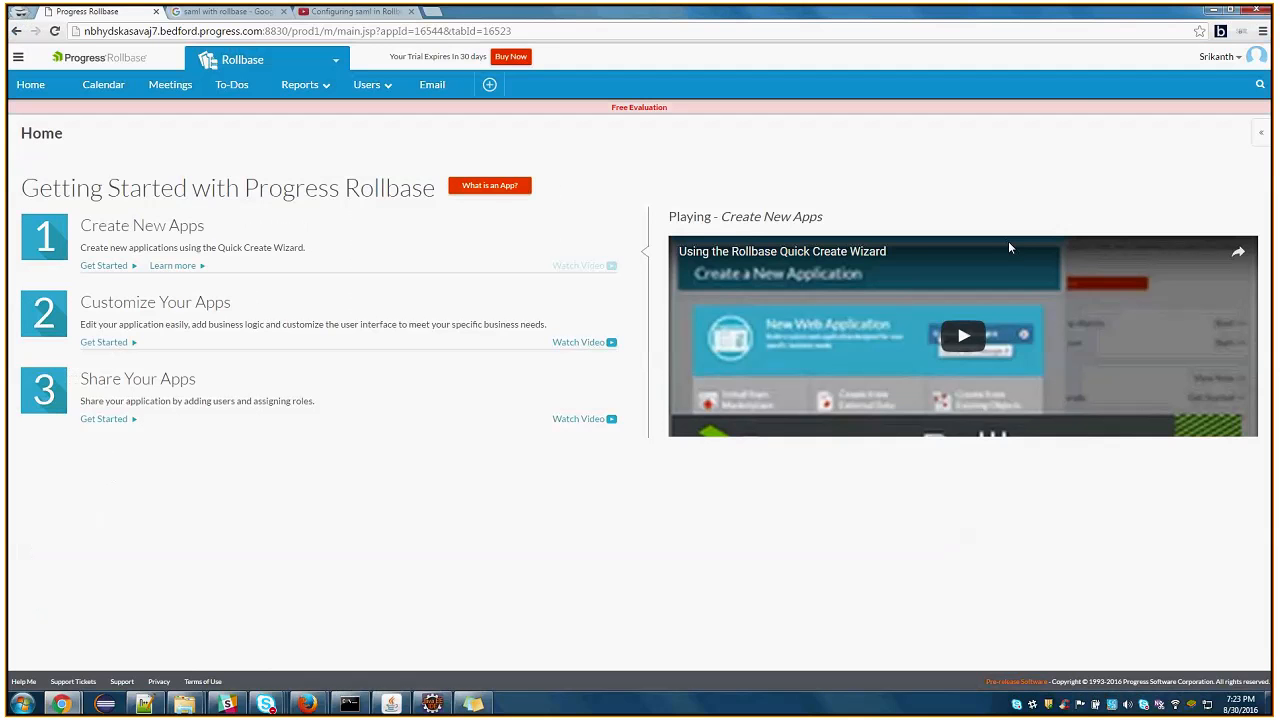
click(300, 60)
click(250, 102)
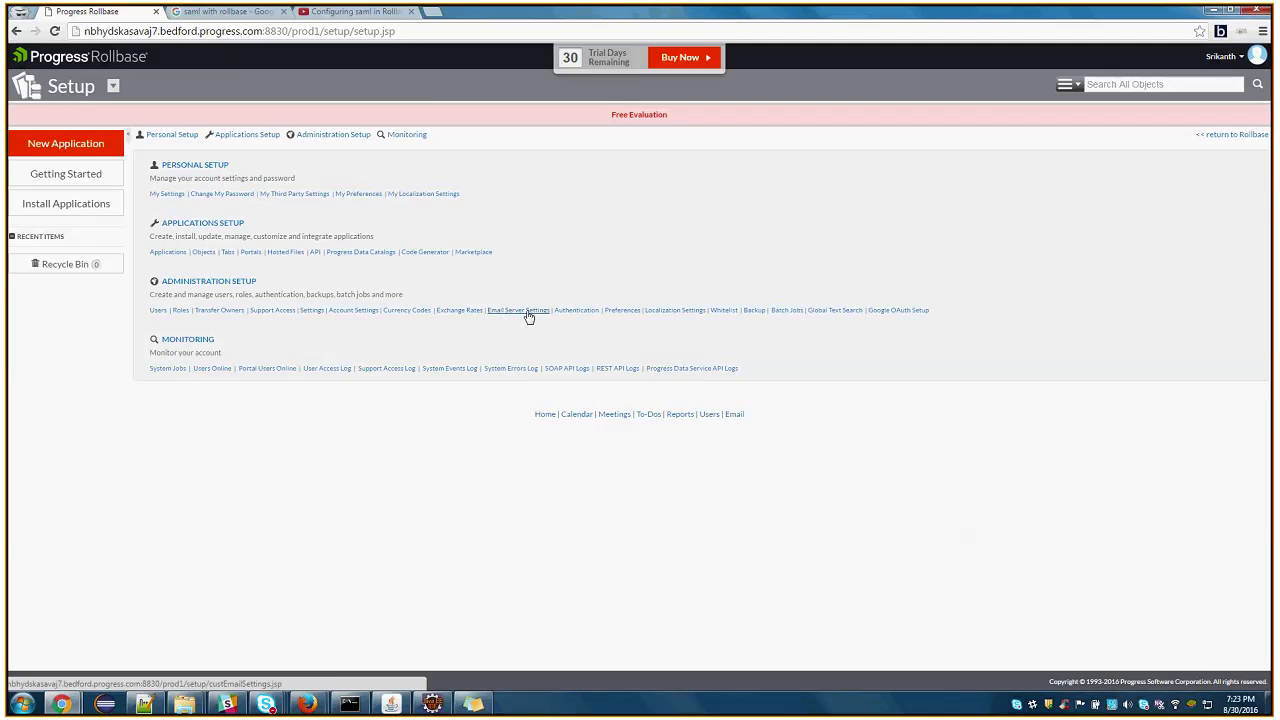
click(568, 311)
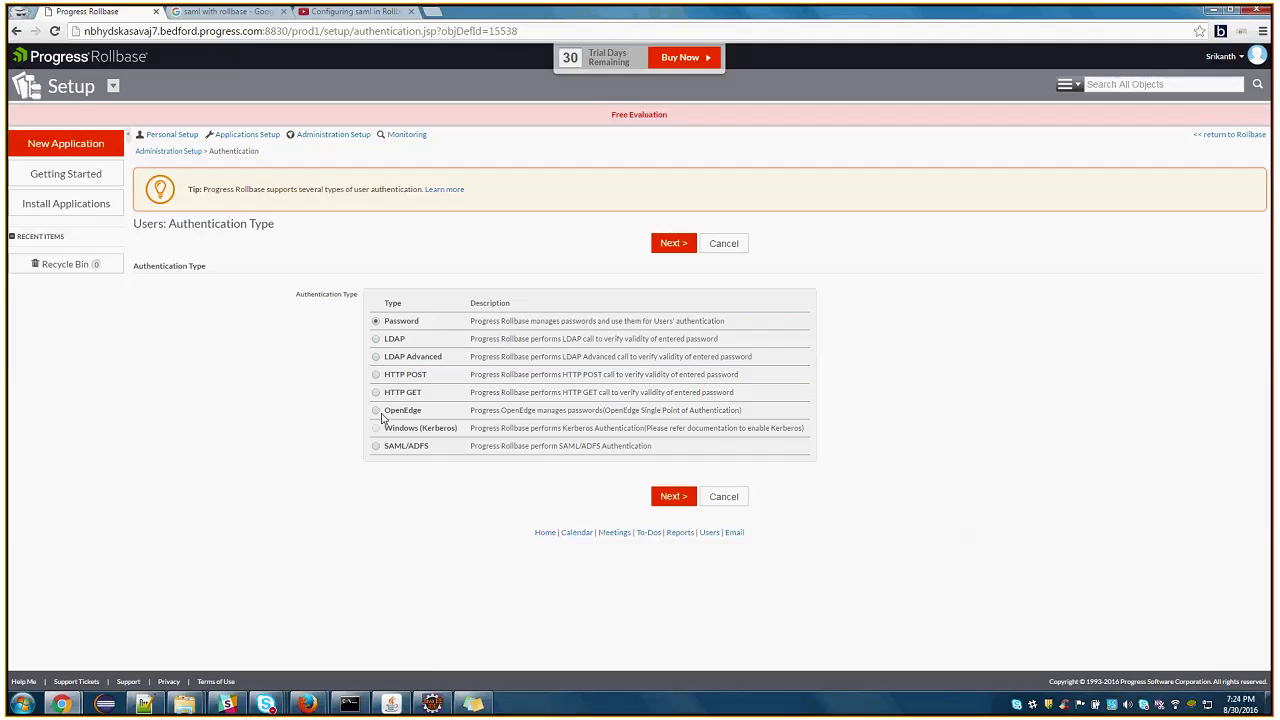
click(376, 446)
click(658, 245)
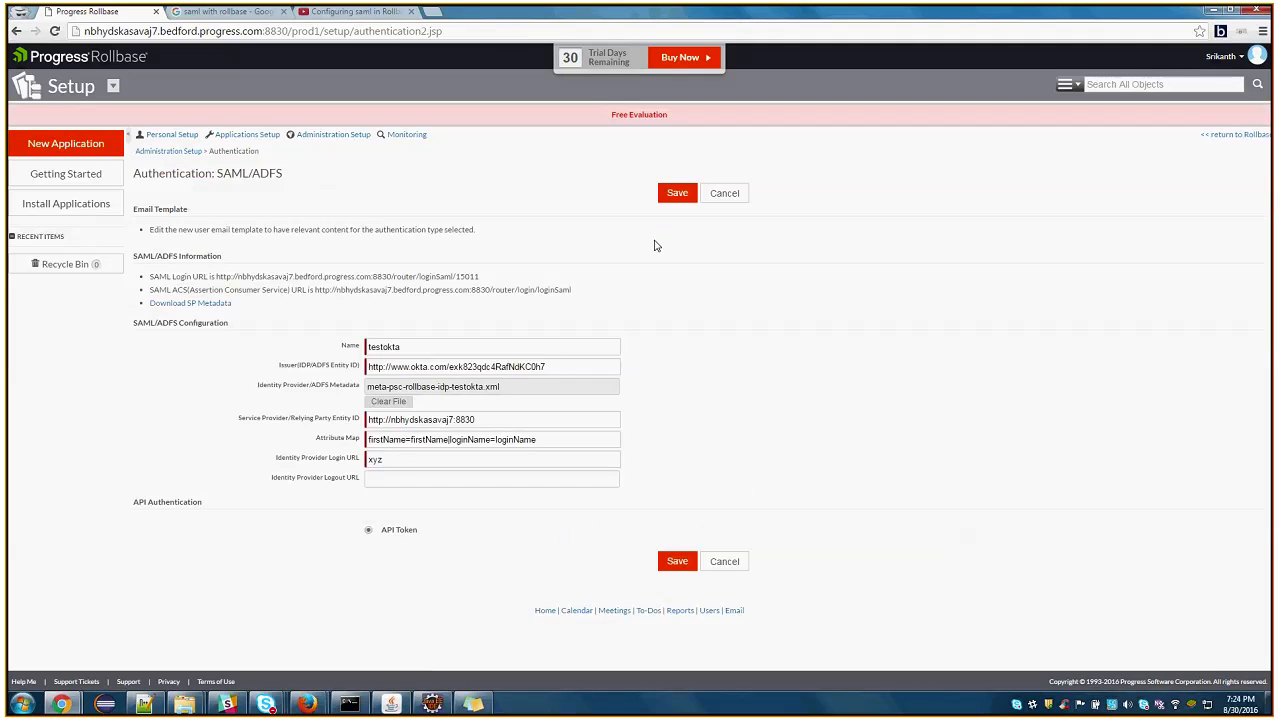
Examine the Name and Issuer (IDP/ADFS Entity ID) values in the SAML/ADFS configuration
drag(407, 349, 357, 346)
drag(588, 368, 306, 362)
click(783, 346)
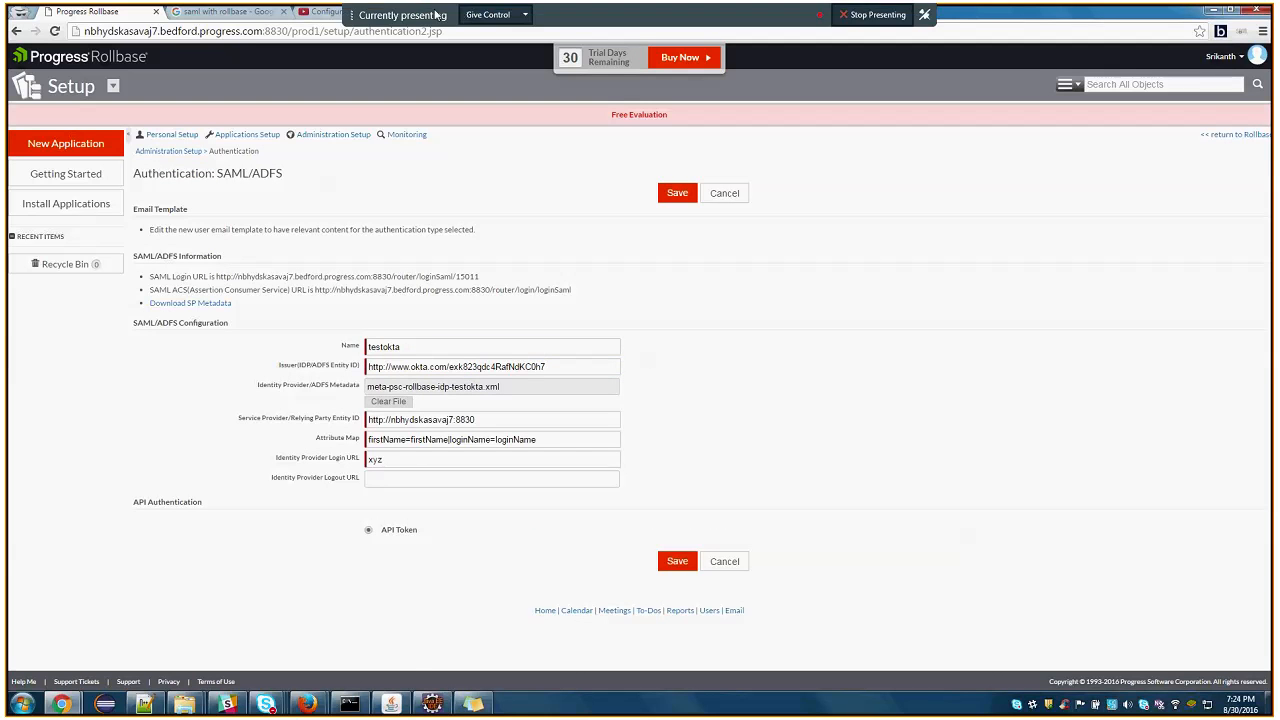
Switch to the other Chrome window and show the Okta admin page of the testsaml application
mouse_move(61, 704)
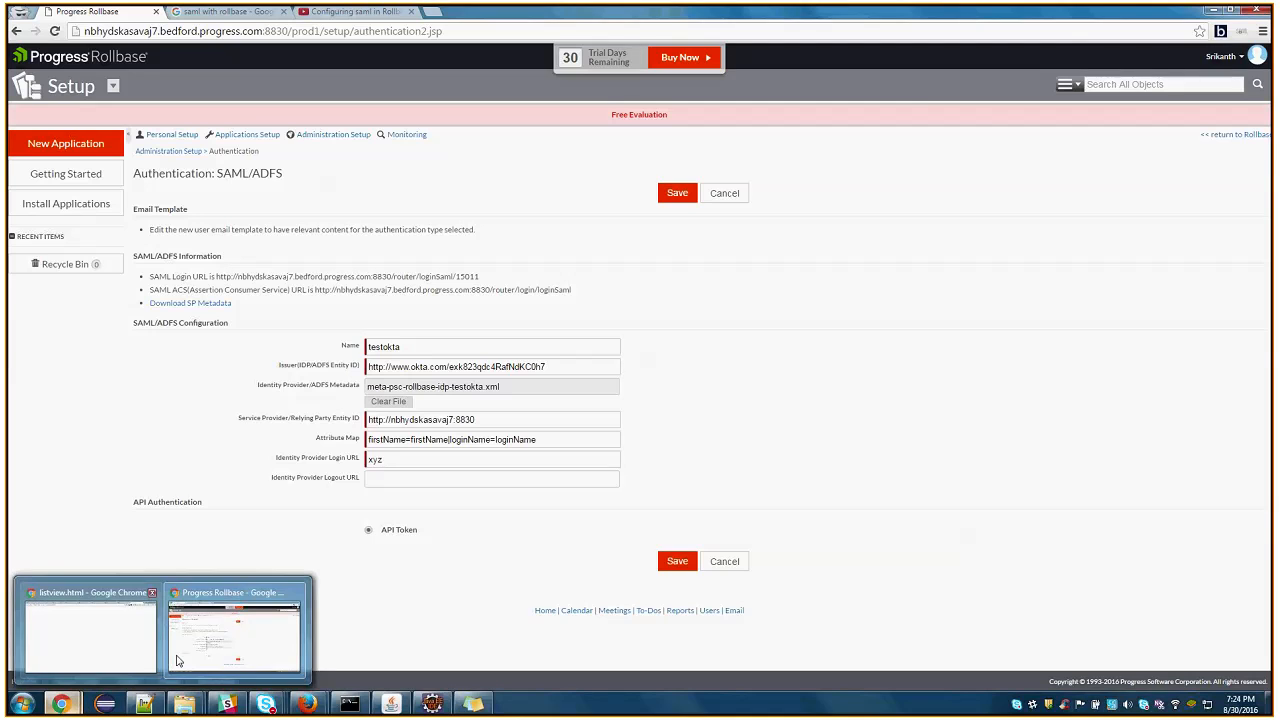
mouse_move(79, 645)
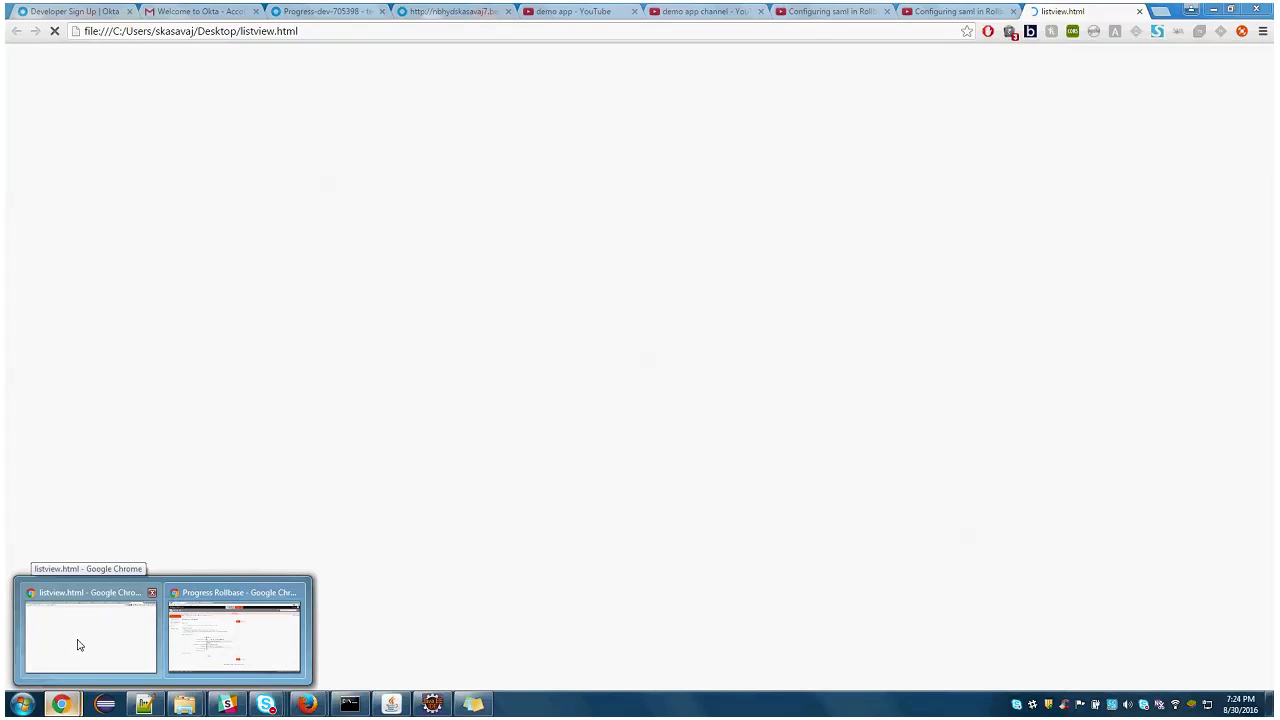
mouse_move(233, 640)
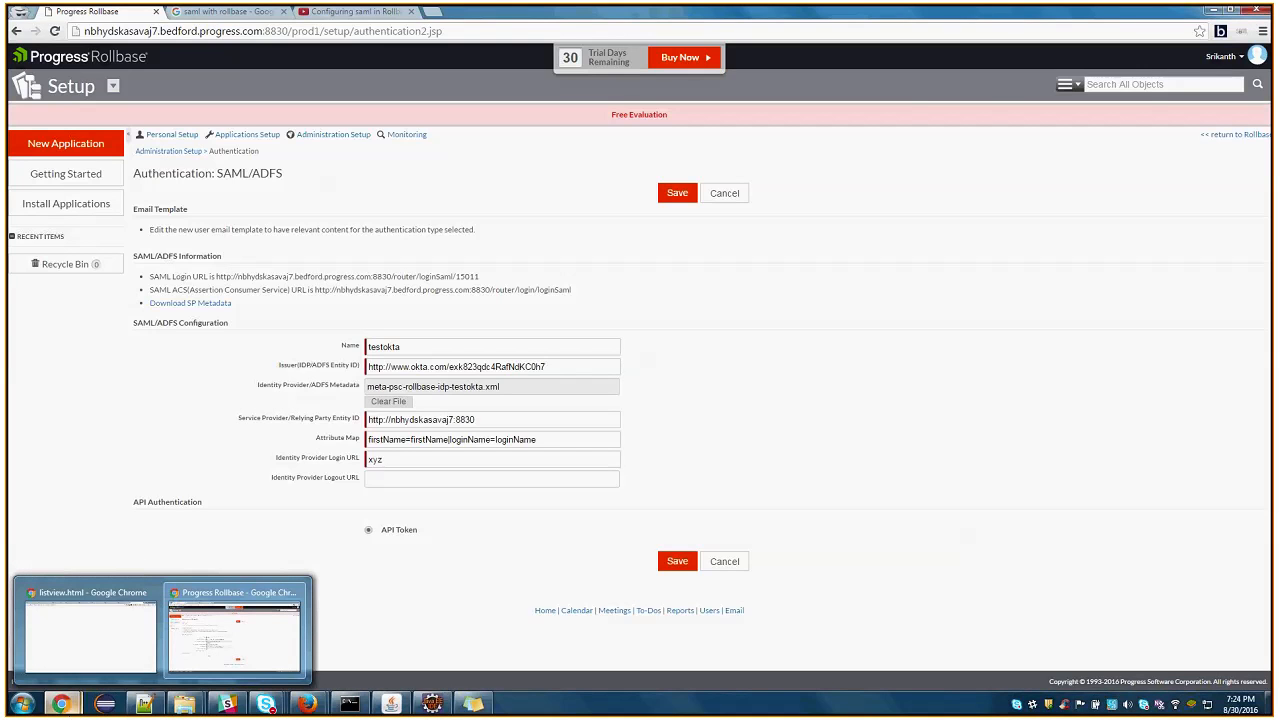
click(86, 648)
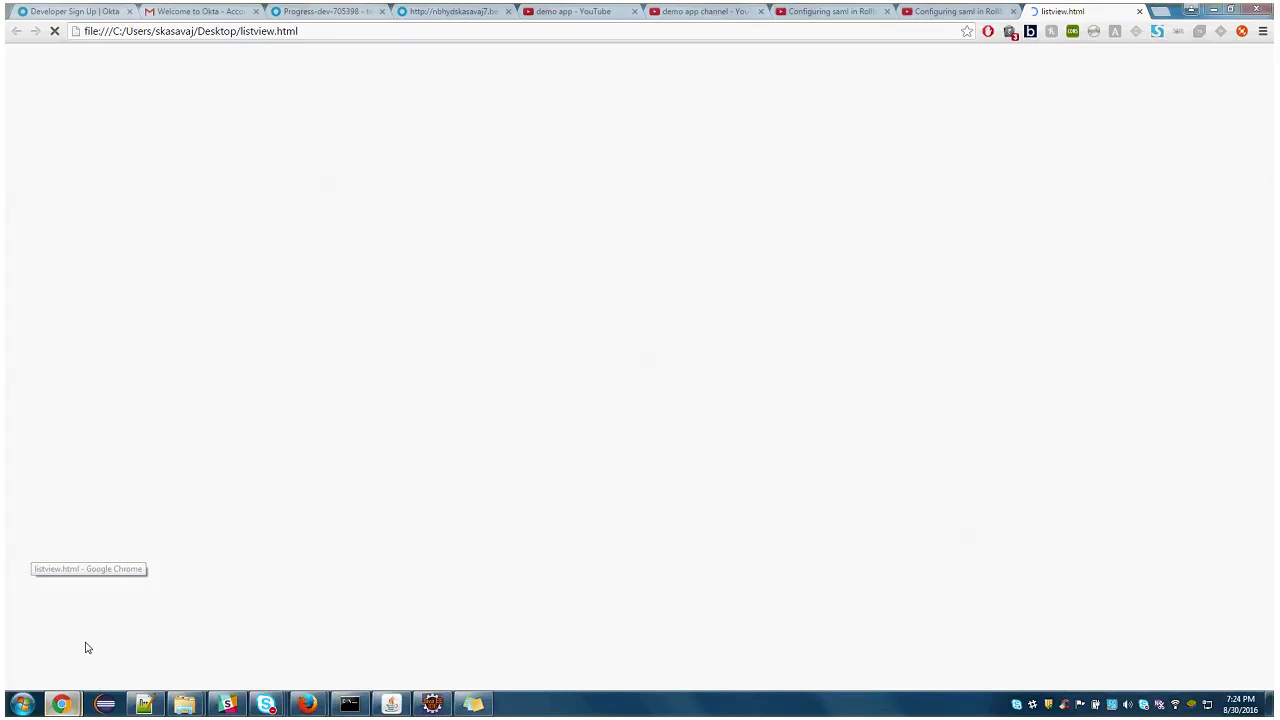
click(95, 12)
click(336, 13)
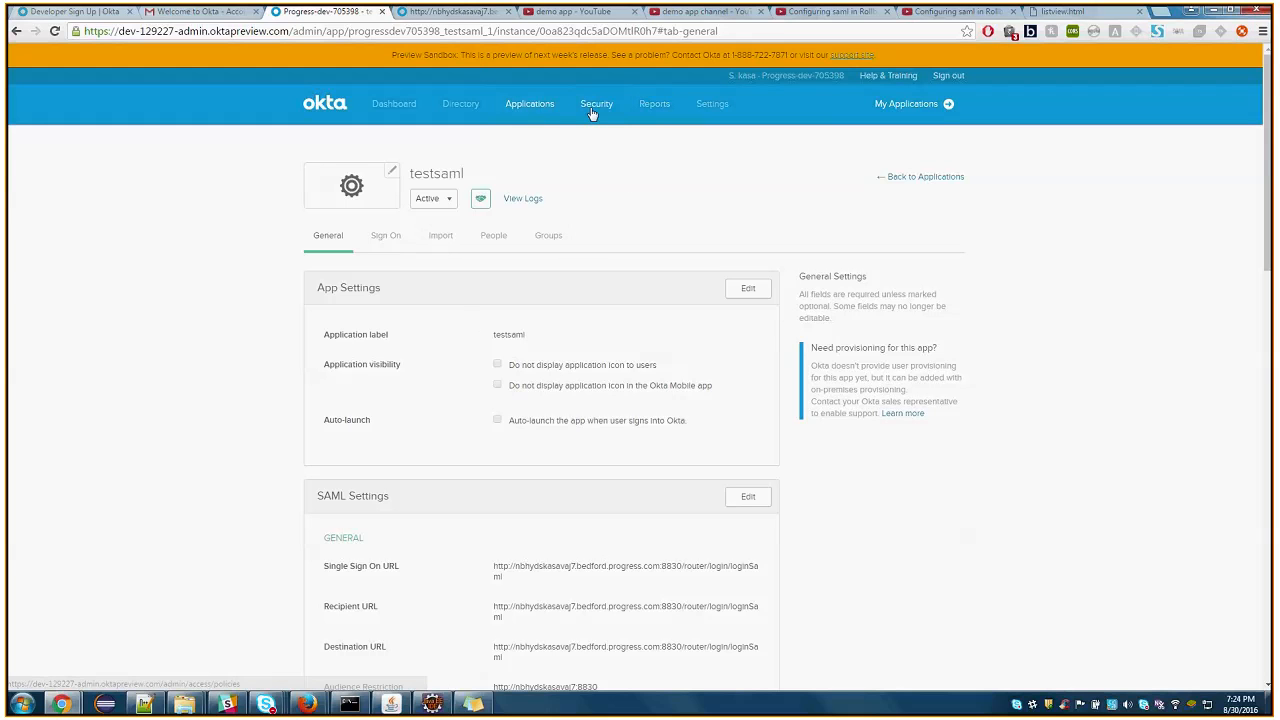
Start creating a new SAML application integration from the Okta Applications page
click(528, 145)
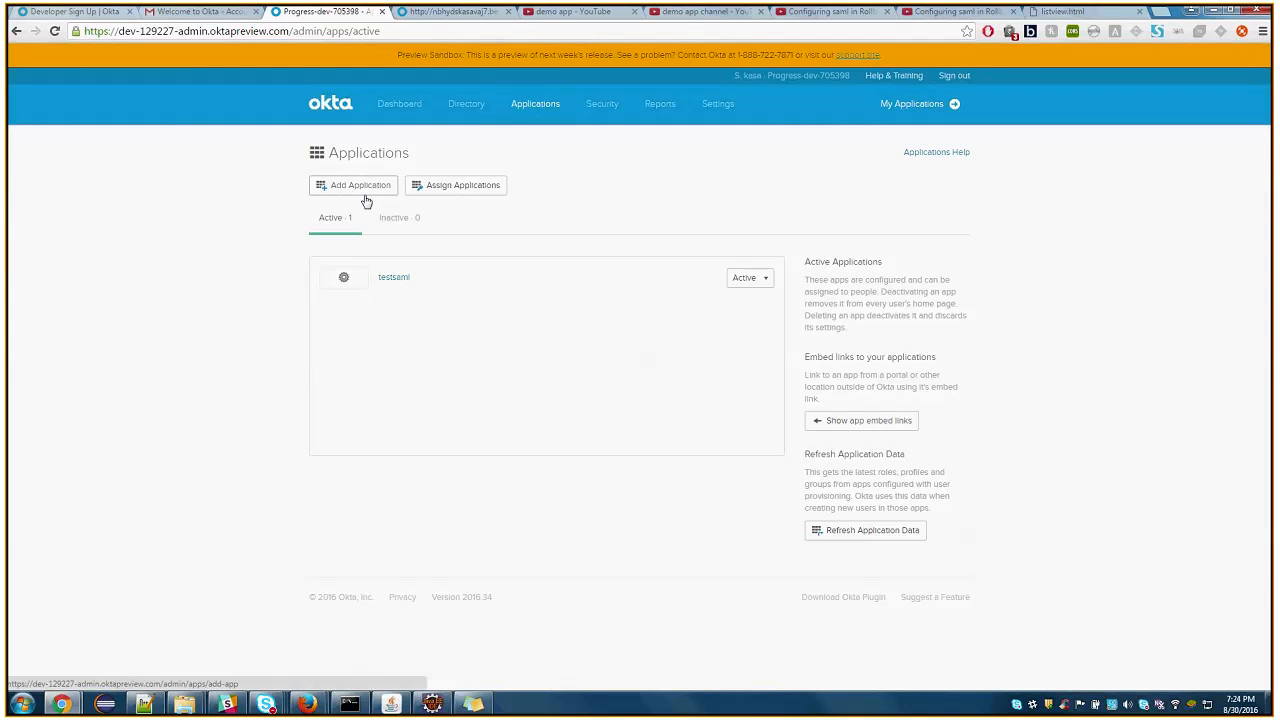
click(365, 187)
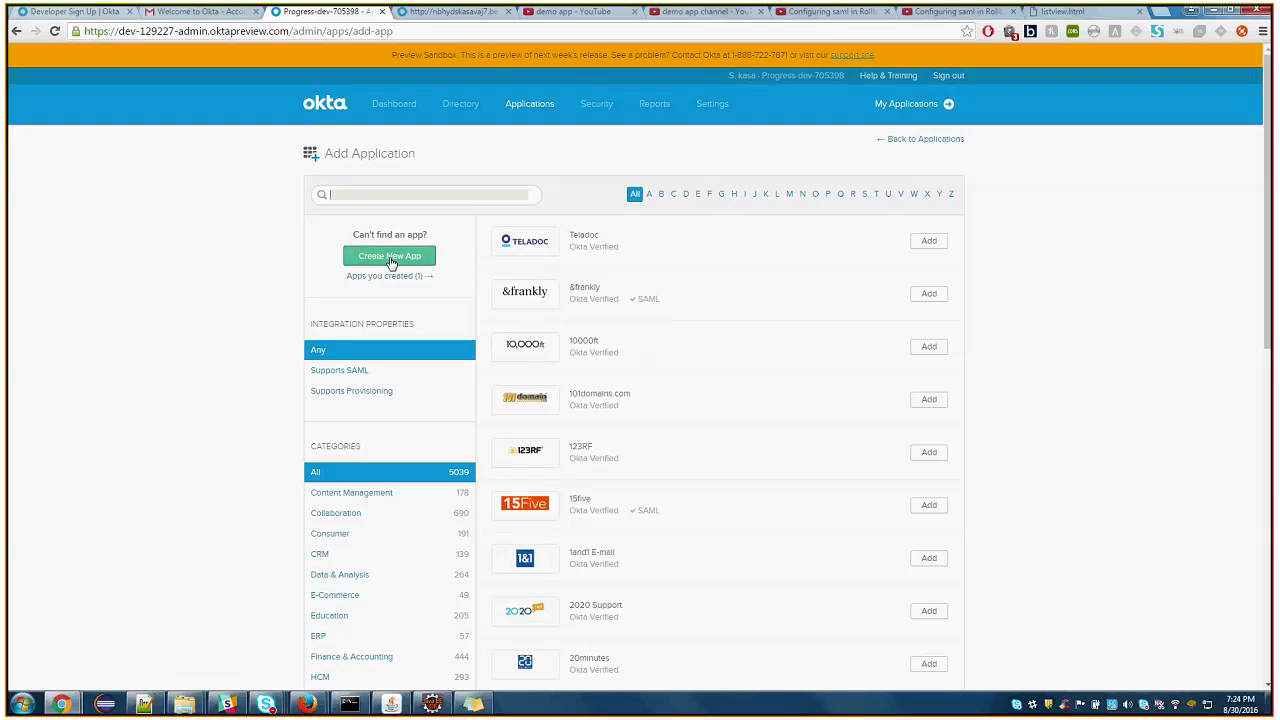
click(390, 257)
click(588, 368)
click(784, 454)
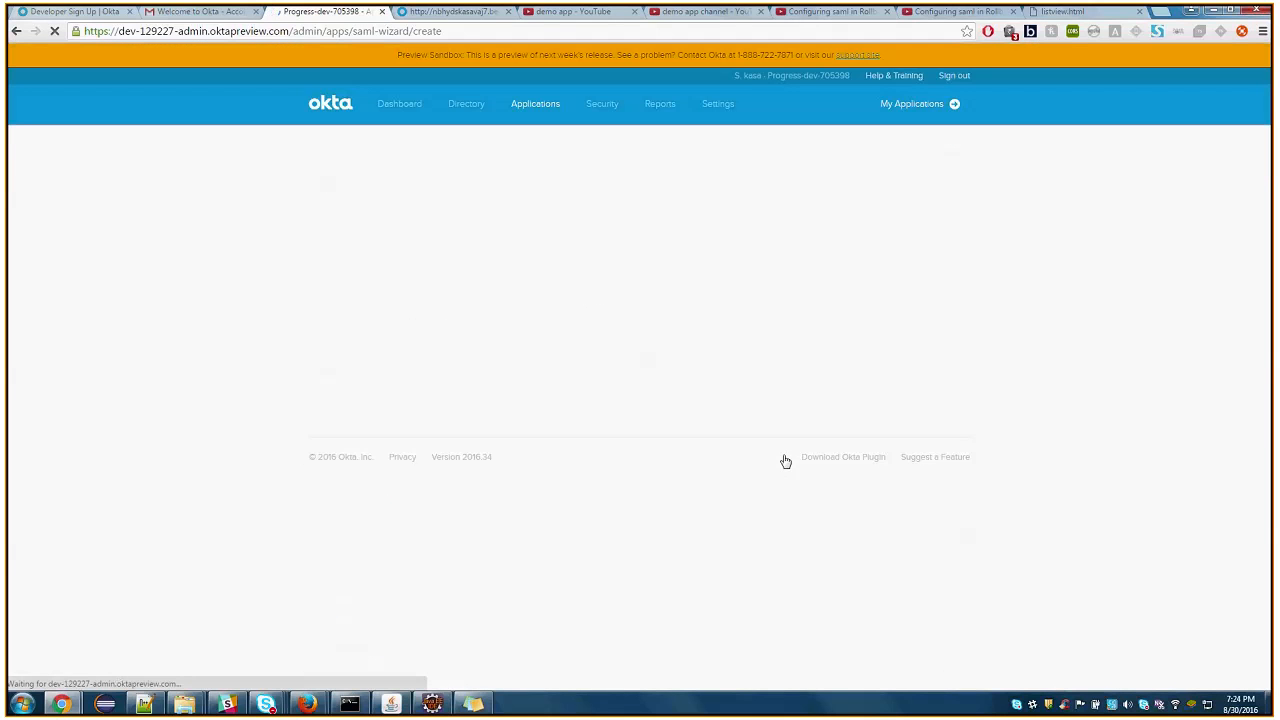
Name the new app testokta2 and continue to the Configure SAML stage
click(525, 311)
text(testokt)
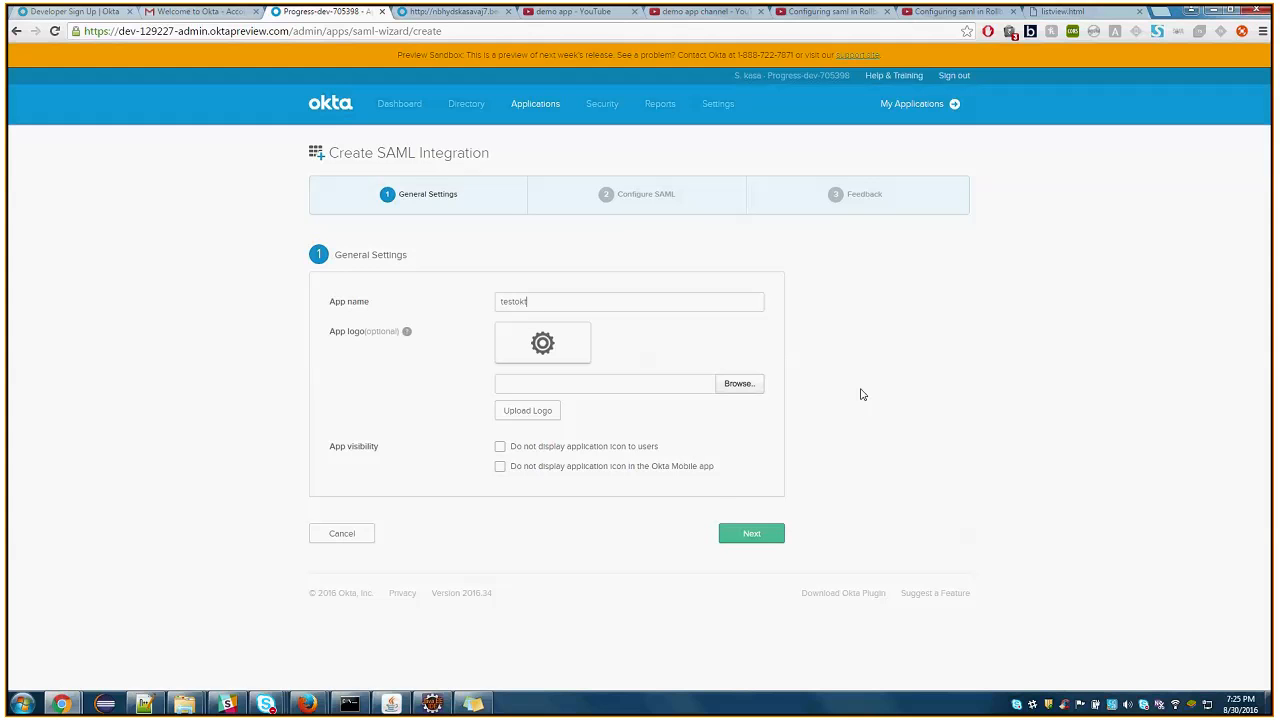
text(a2)
click(751, 537)
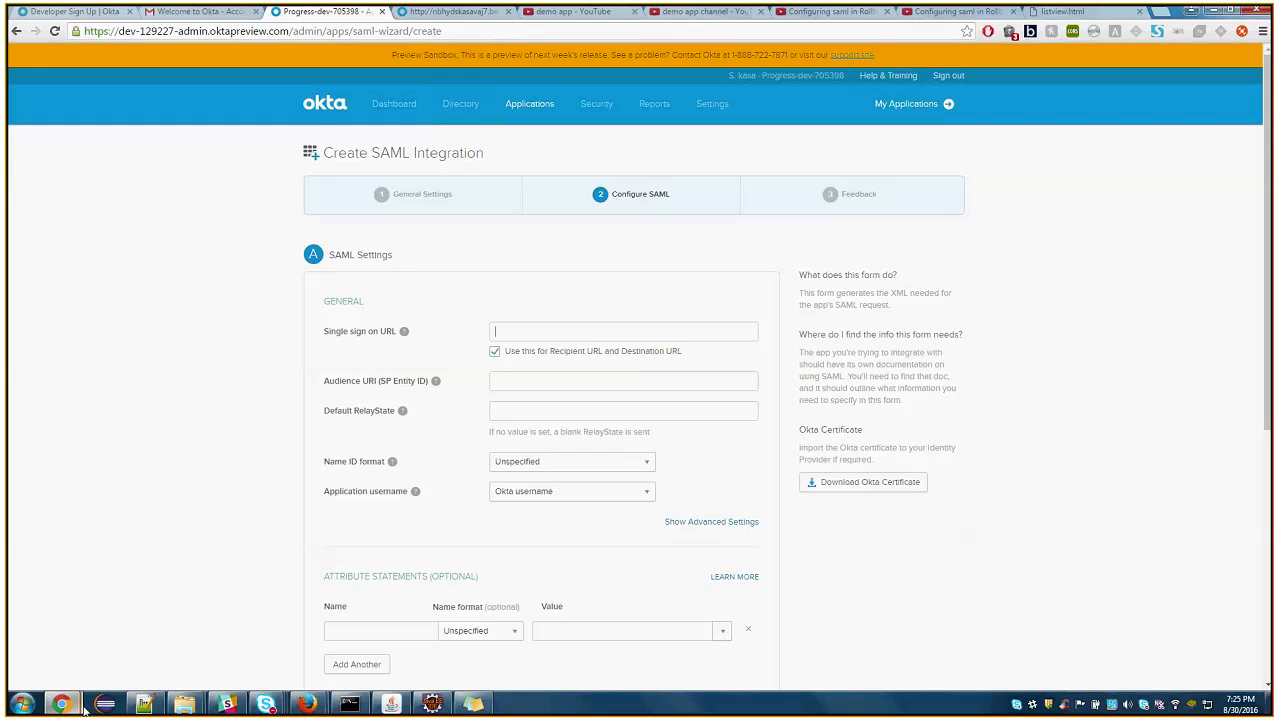
Copy the SAML ACS (Assertion Consumer Service) URL from Rollbase into the Single sign on URL of the Okta integration
mouse_move(61, 704)
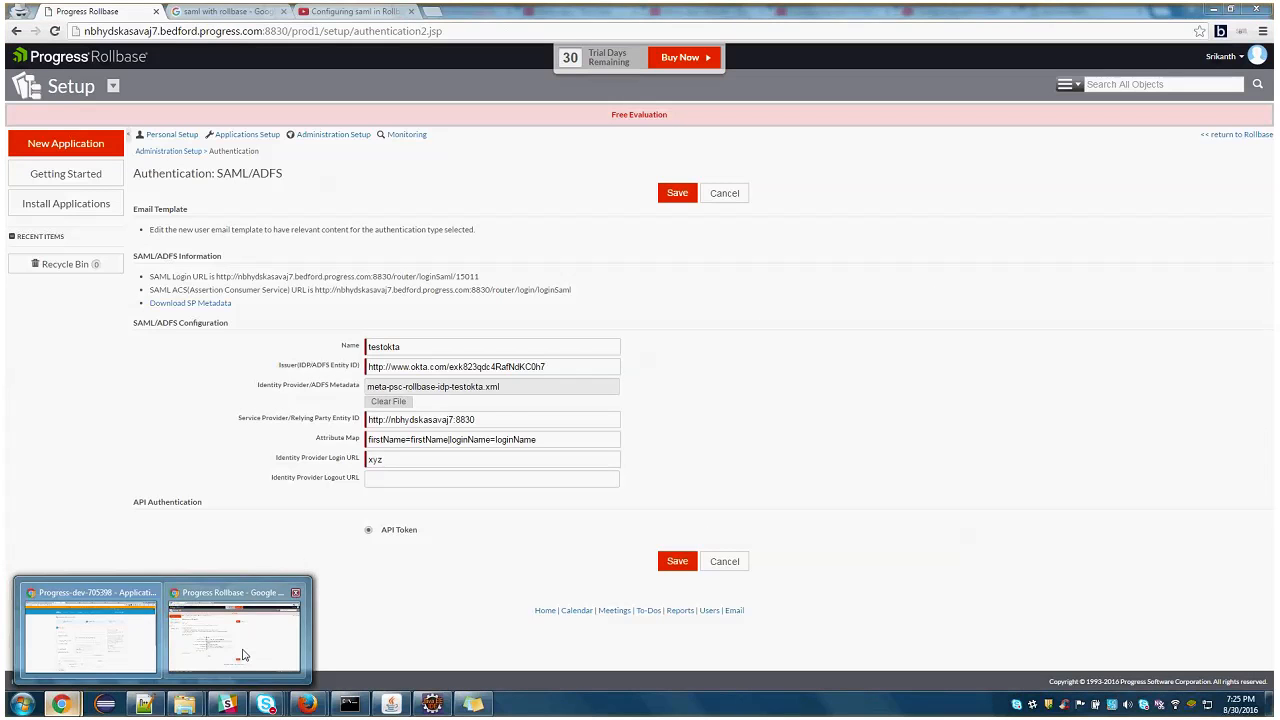
click(242, 655)
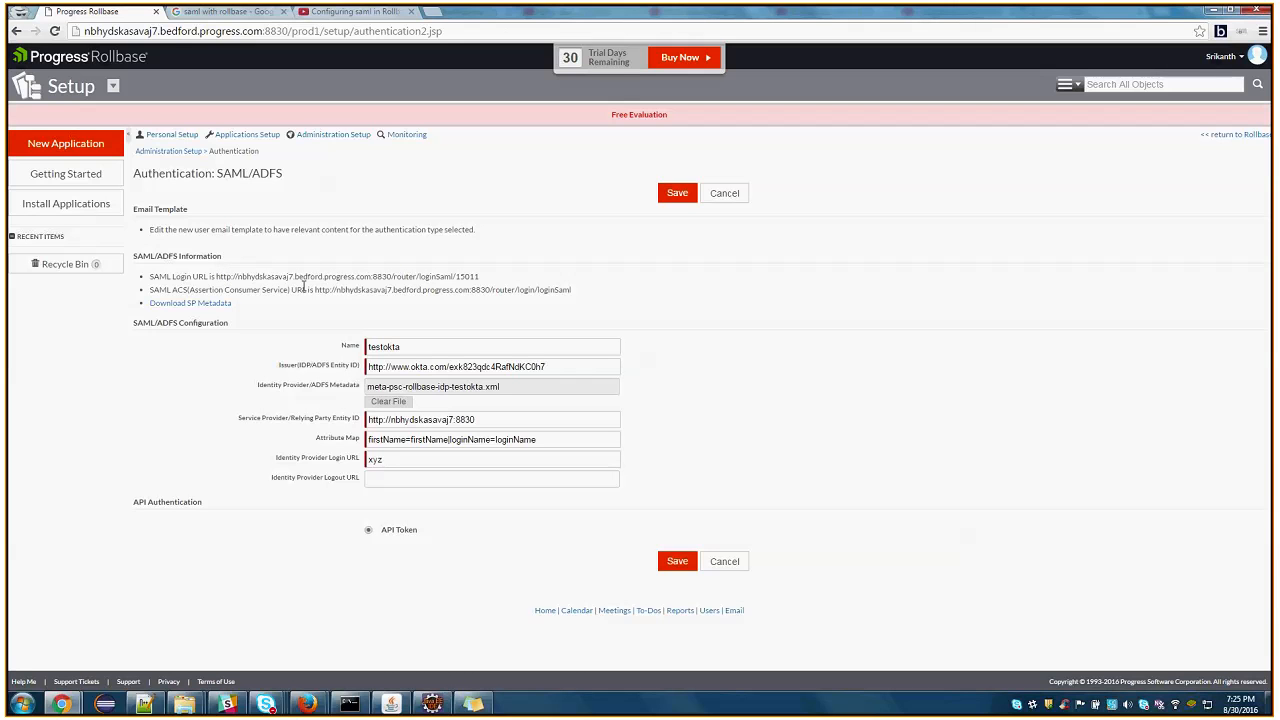
drag(149, 289, 572, 290)
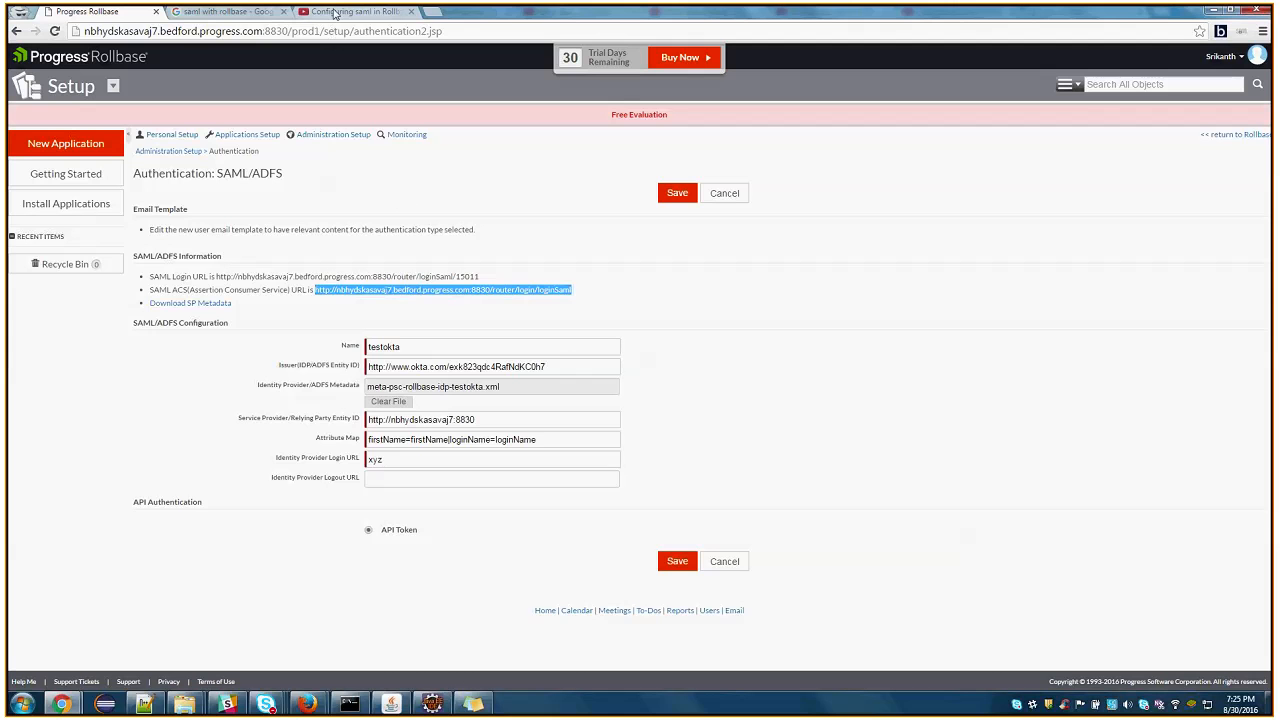
click(335, 13)
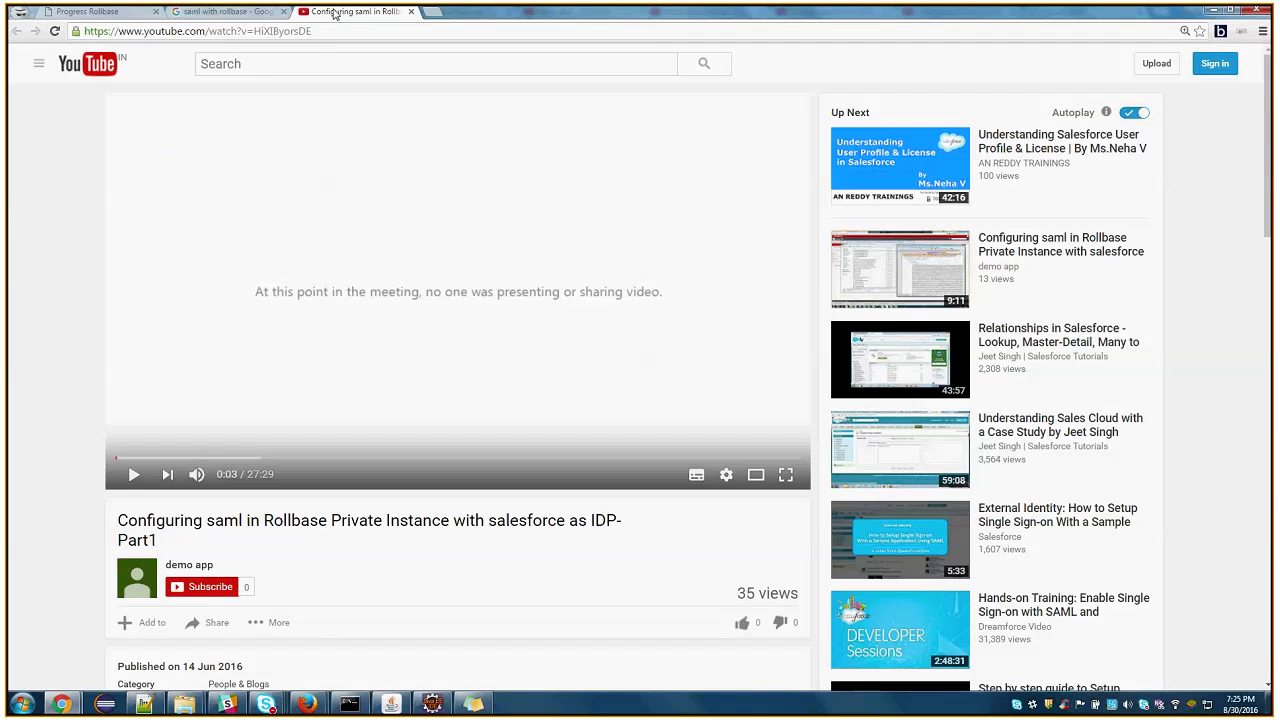
click(100, 12)
click(222, 13)
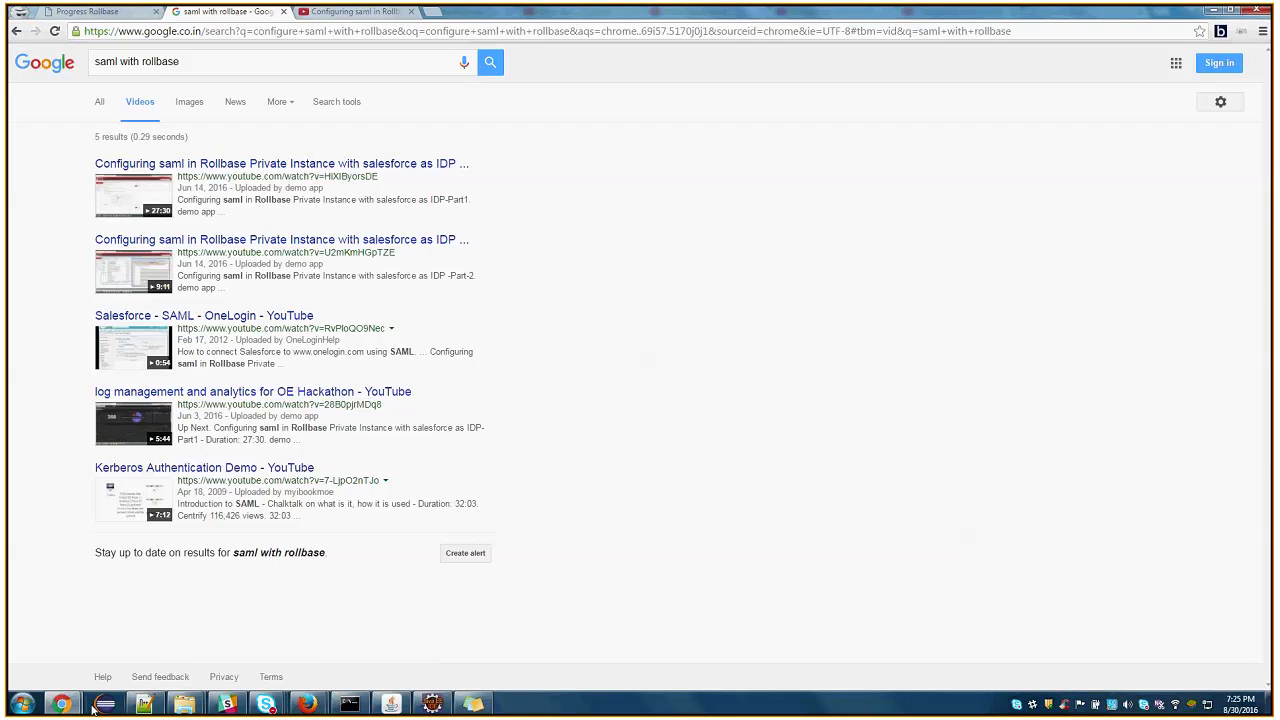
mouse_move(61, 705)
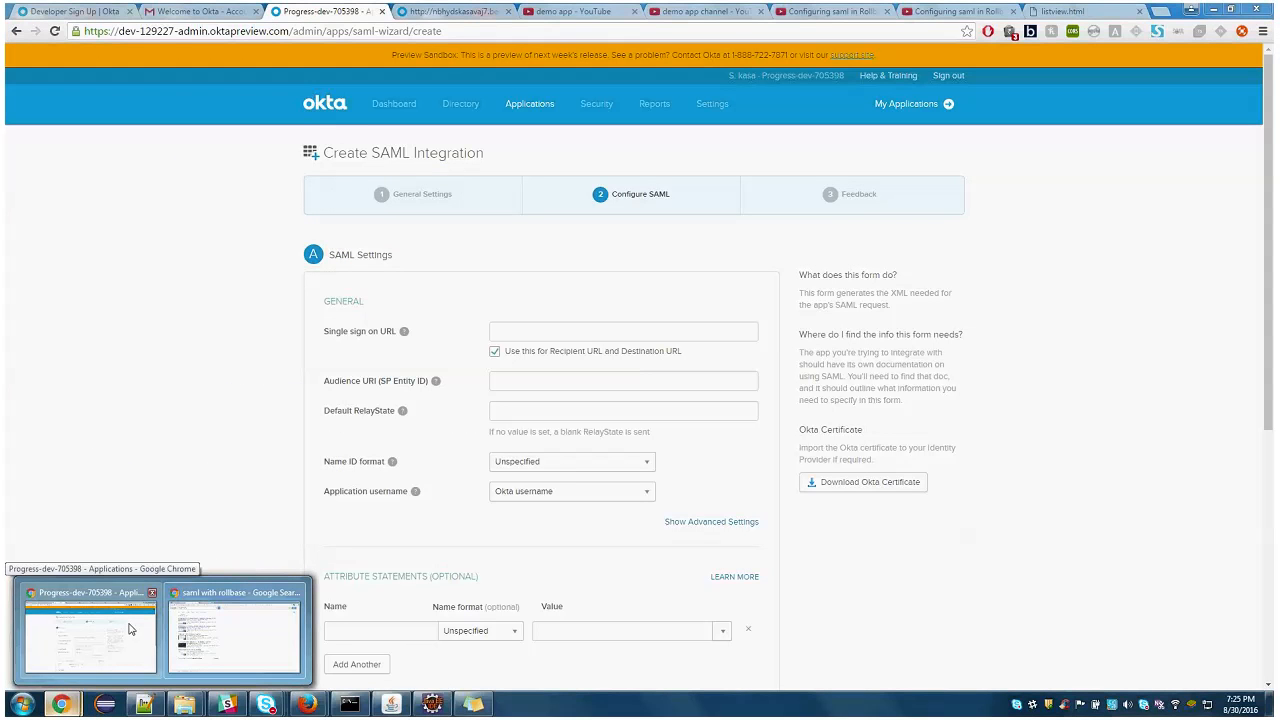
click(129, 628)
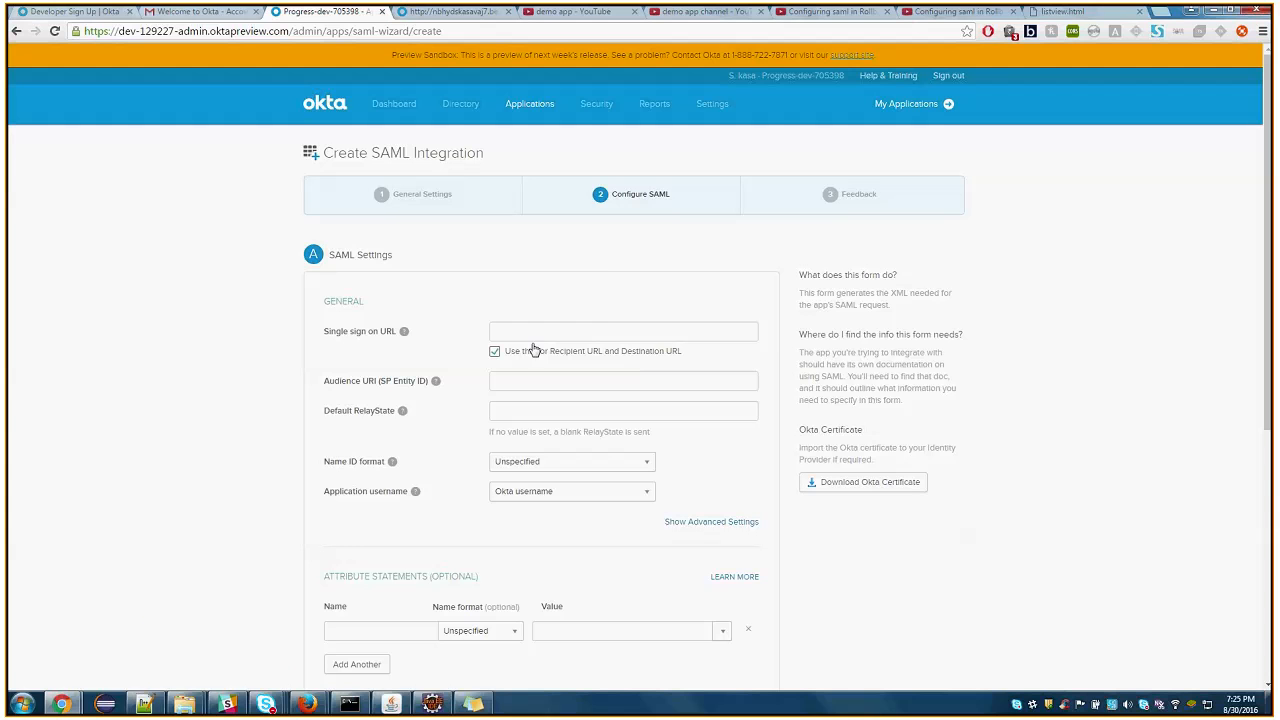
mouse_move(401, 335)
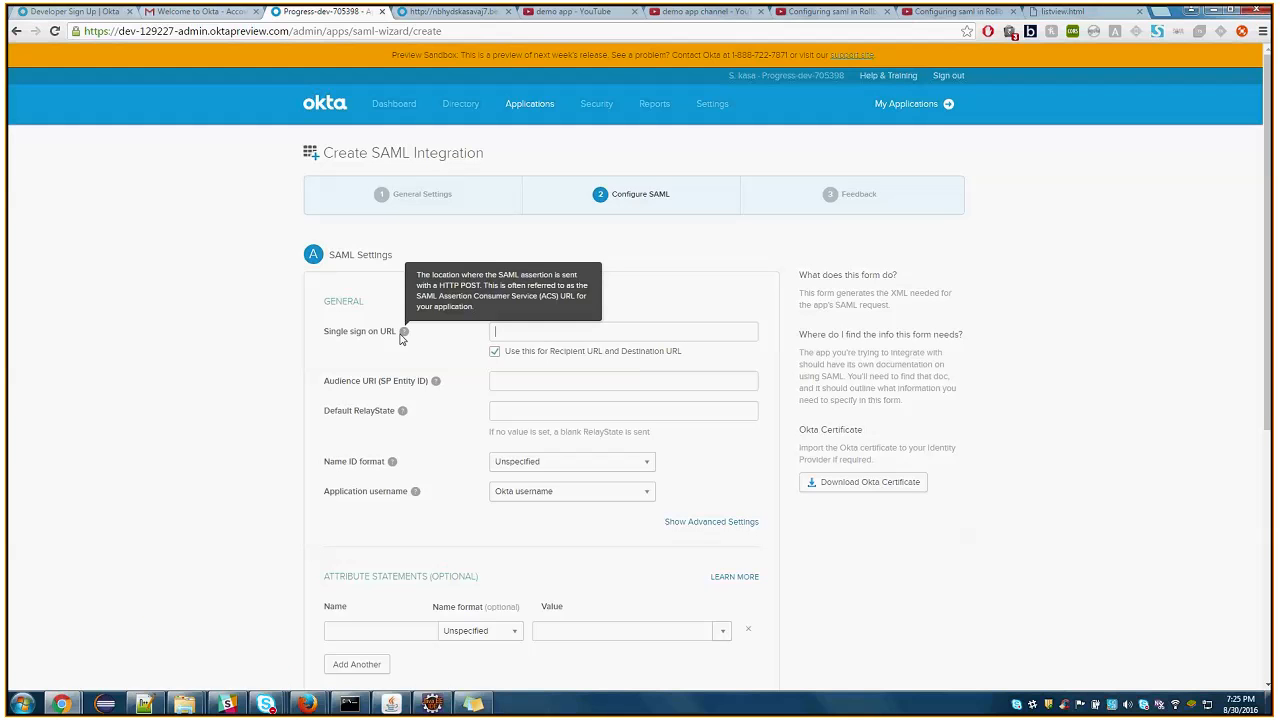
click(528, 332)
text(http://nbhydskasavaj7.bedford.progress.com:8830/router/loginSaml)
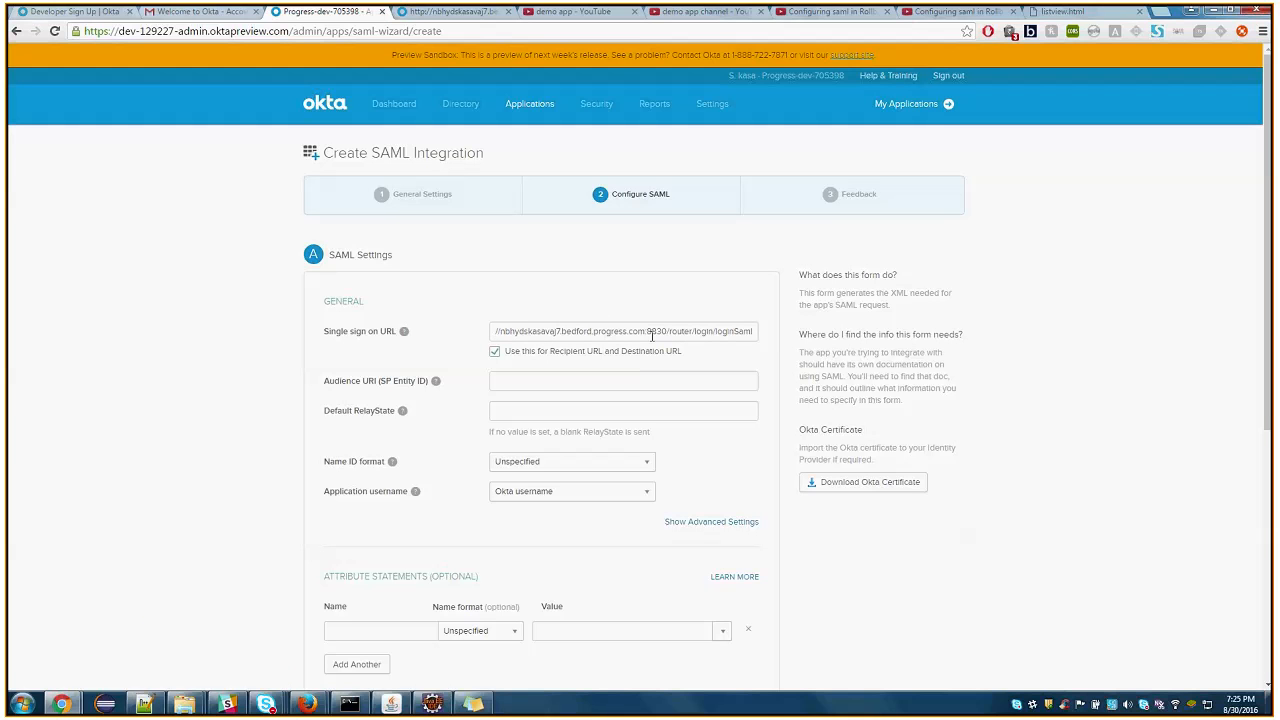
Check the full Single sign on URL in the SAML settings and read the field's help text
double_click(729, 331)
click(760, 358)
click(560, 333)
mouse_move(405, 335)
Return to the Rollbase SAML/ADFS page and compare the SAML Login URL with the SAML ACS URL
click(1067, 13)
click(330, 11)
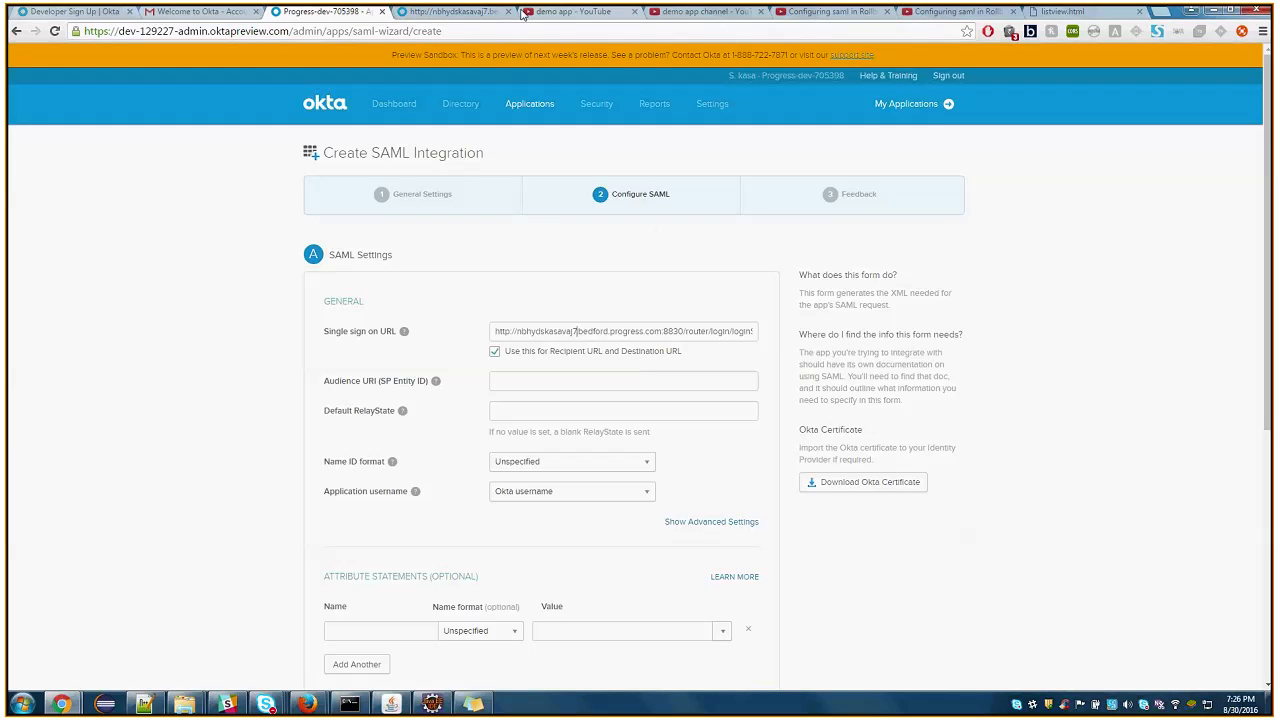
click(546, 12)
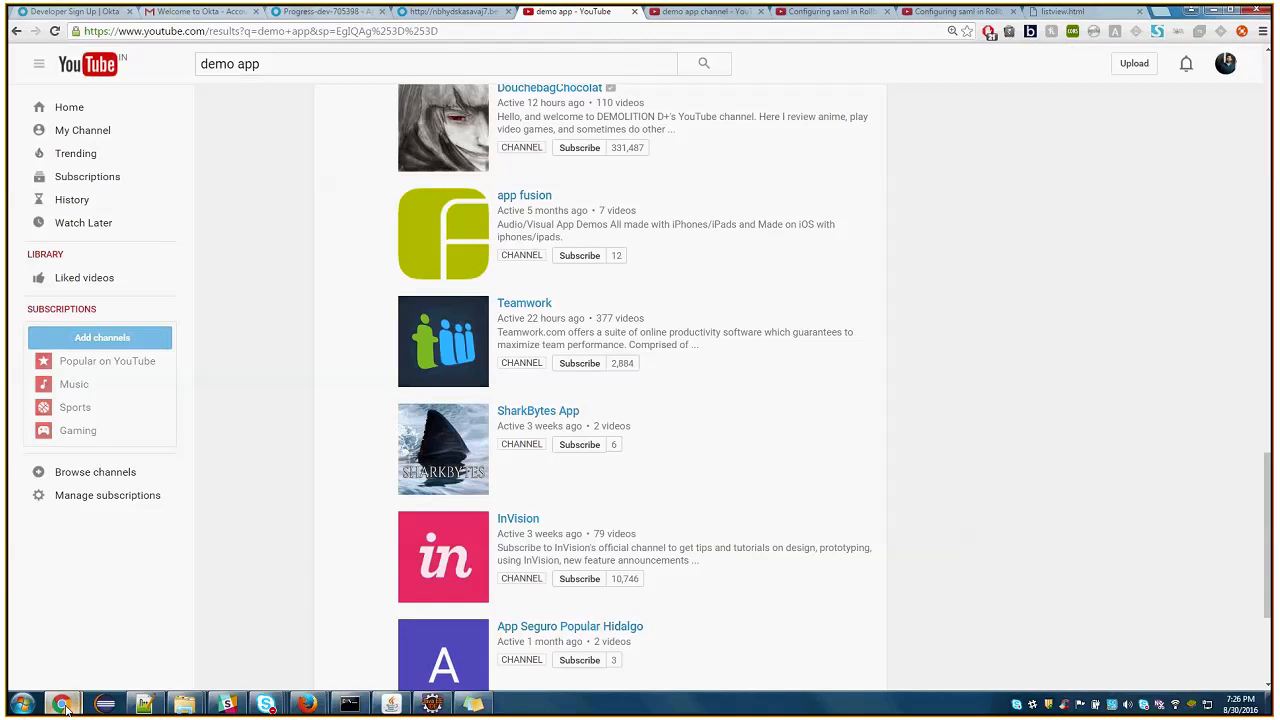
click(229, 648)
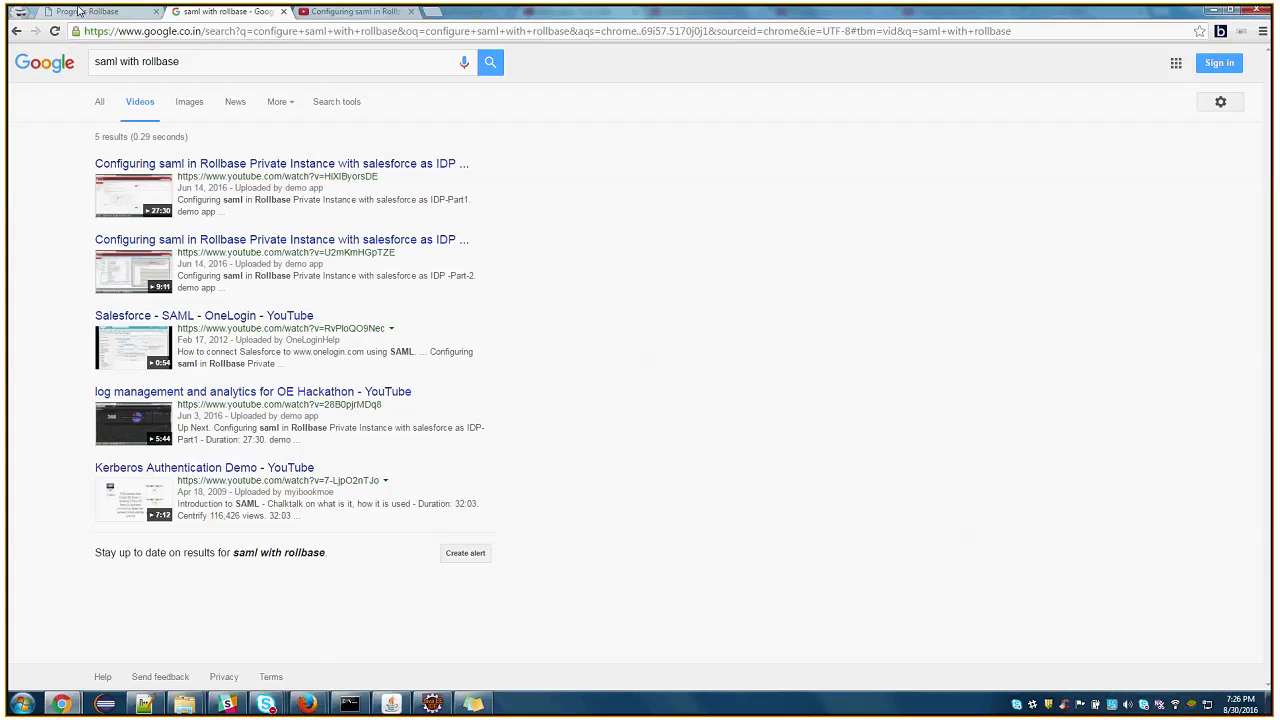
click(92, 12)
drag(149, 289, 572, 290)
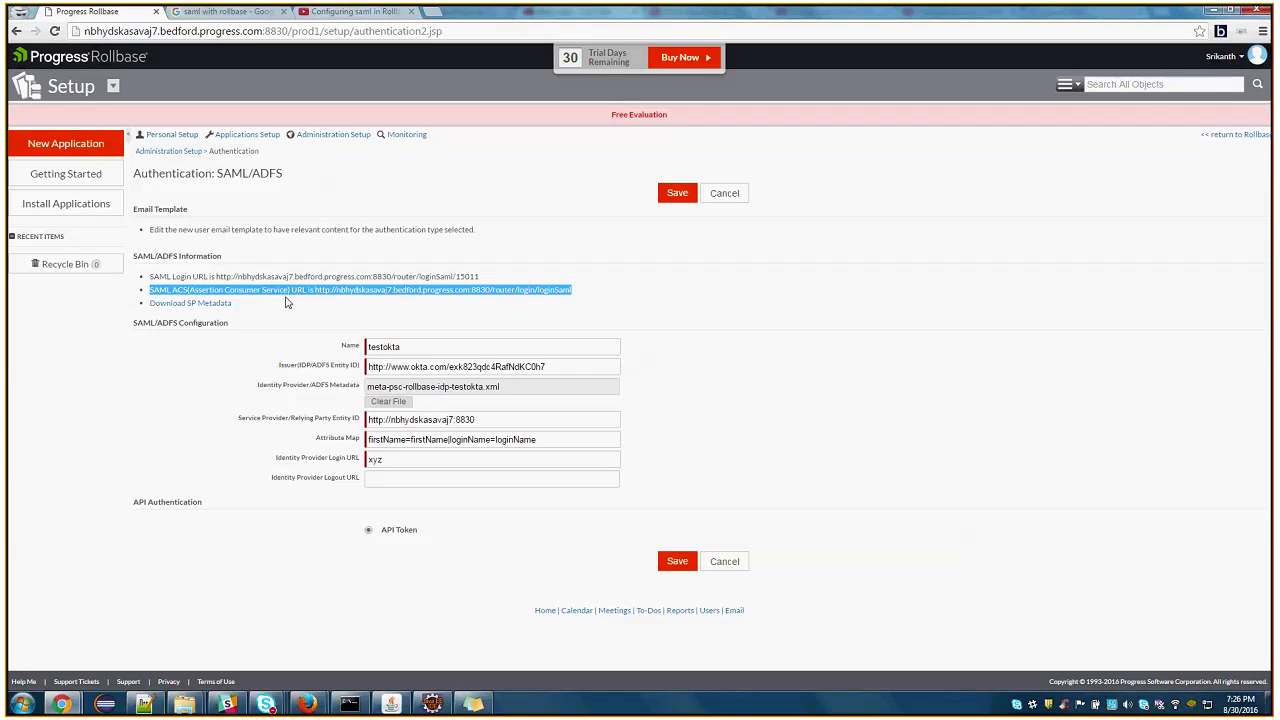
click(152, 287)
drag(150, 276, 482, 276)
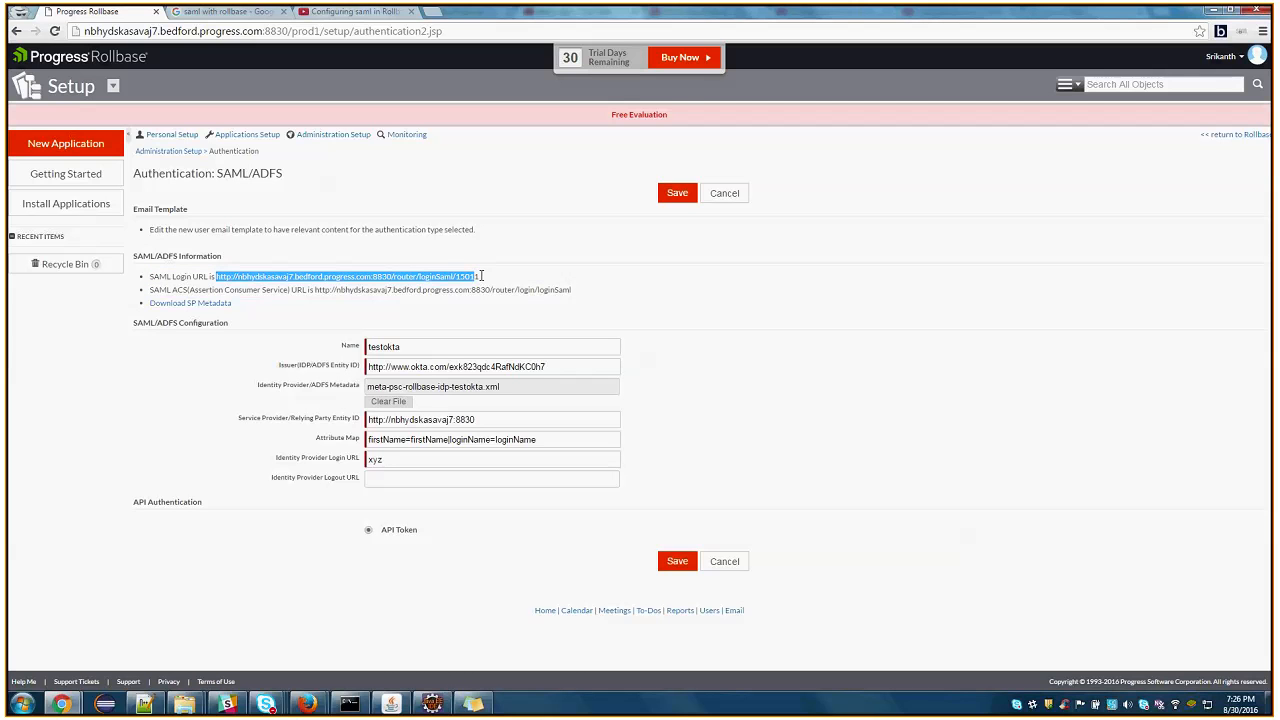
drag(149, 289, 573, 290)
click(380, 292)
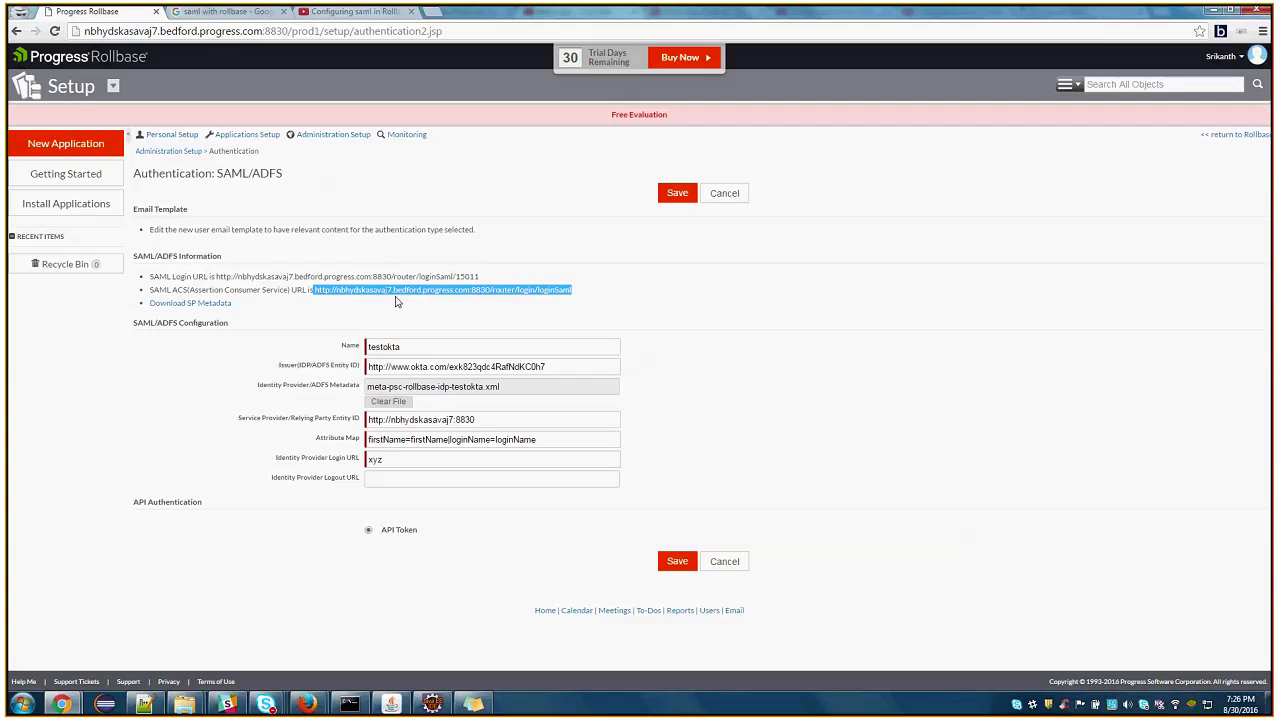
triple_click(580, 293)
drag(493, 276, 220, 278)
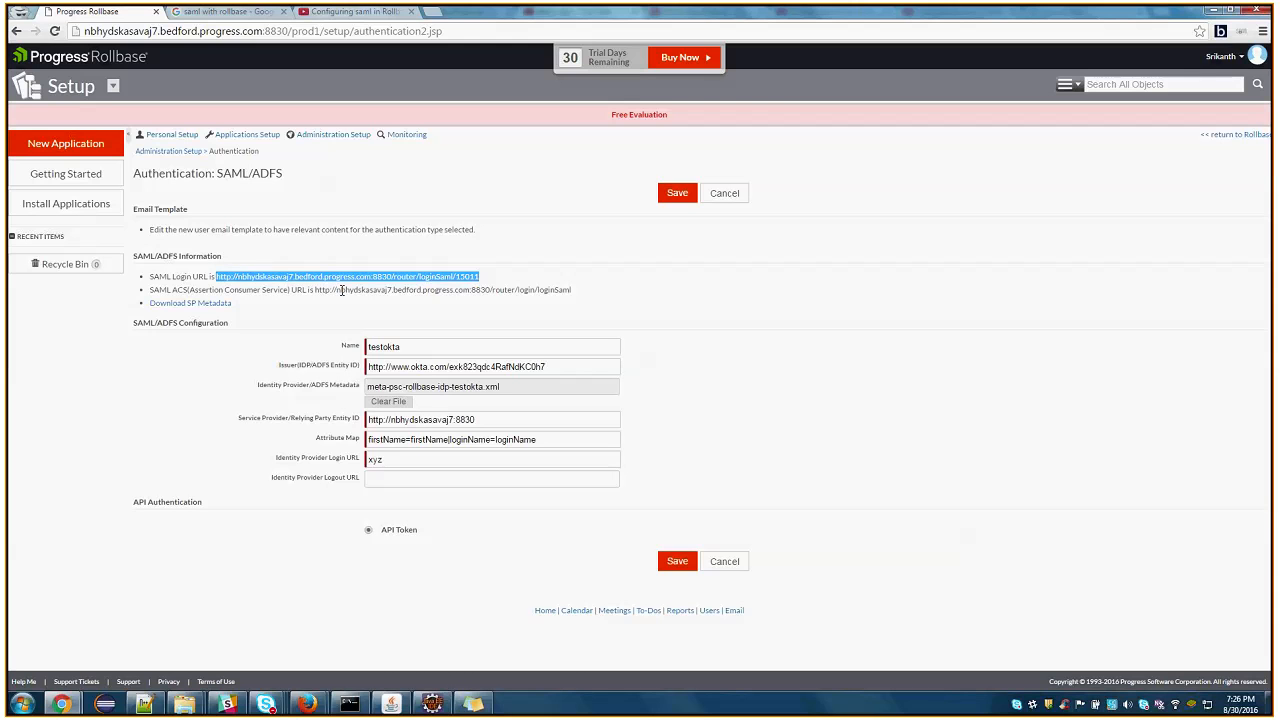
click(326, 293)
drag(315, 289, 585, 293)
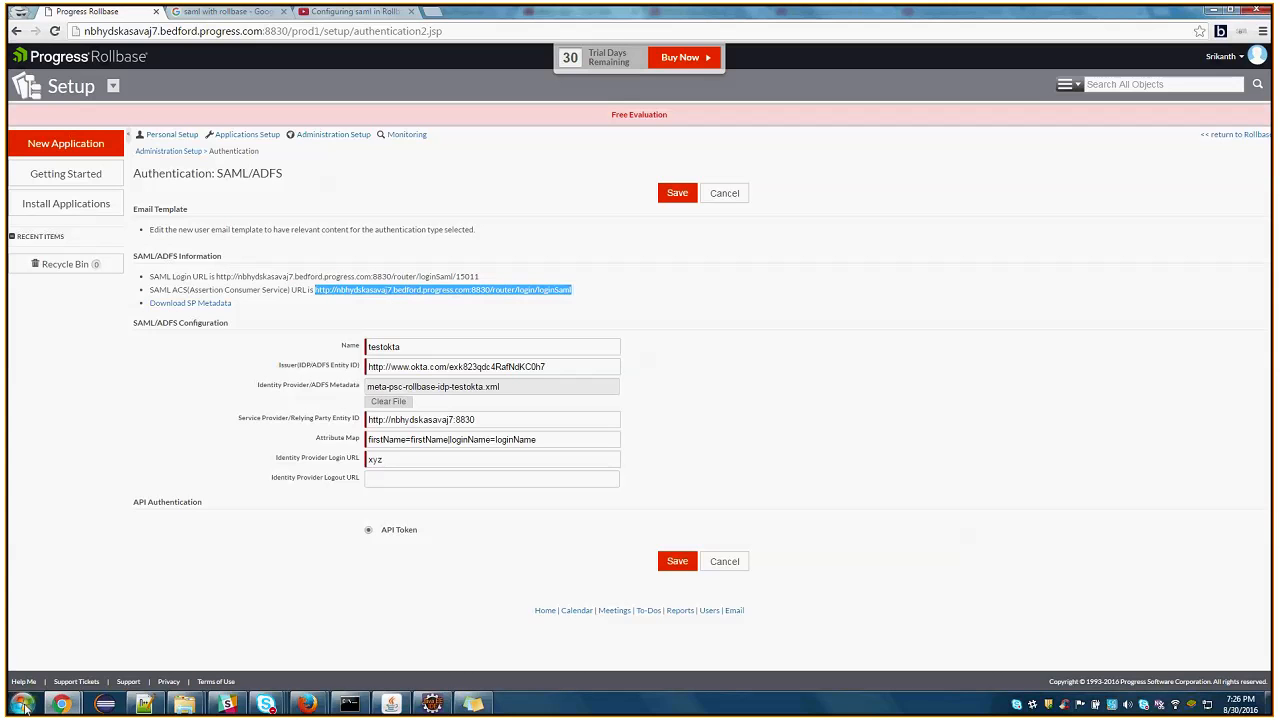
Switch back to the Okta SAML integration form and read the help text for Audience URI (SP Entity ID)
click(61, 704)
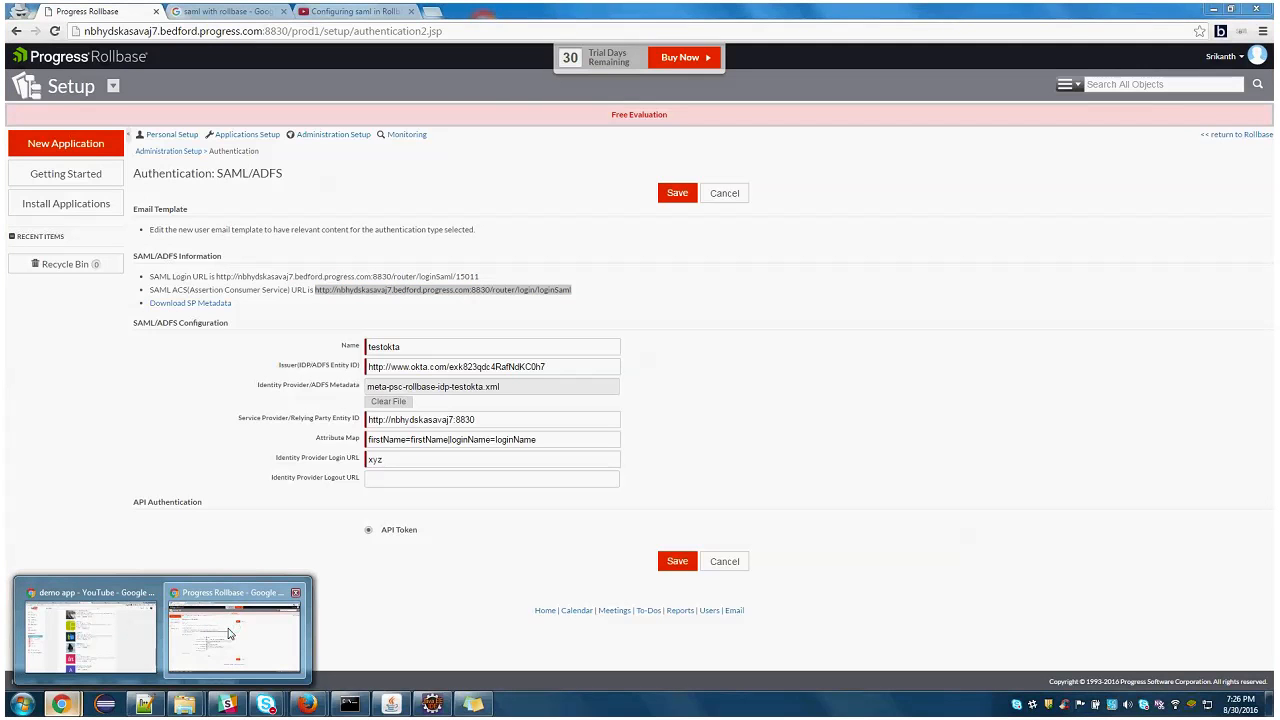
click(208, 632)
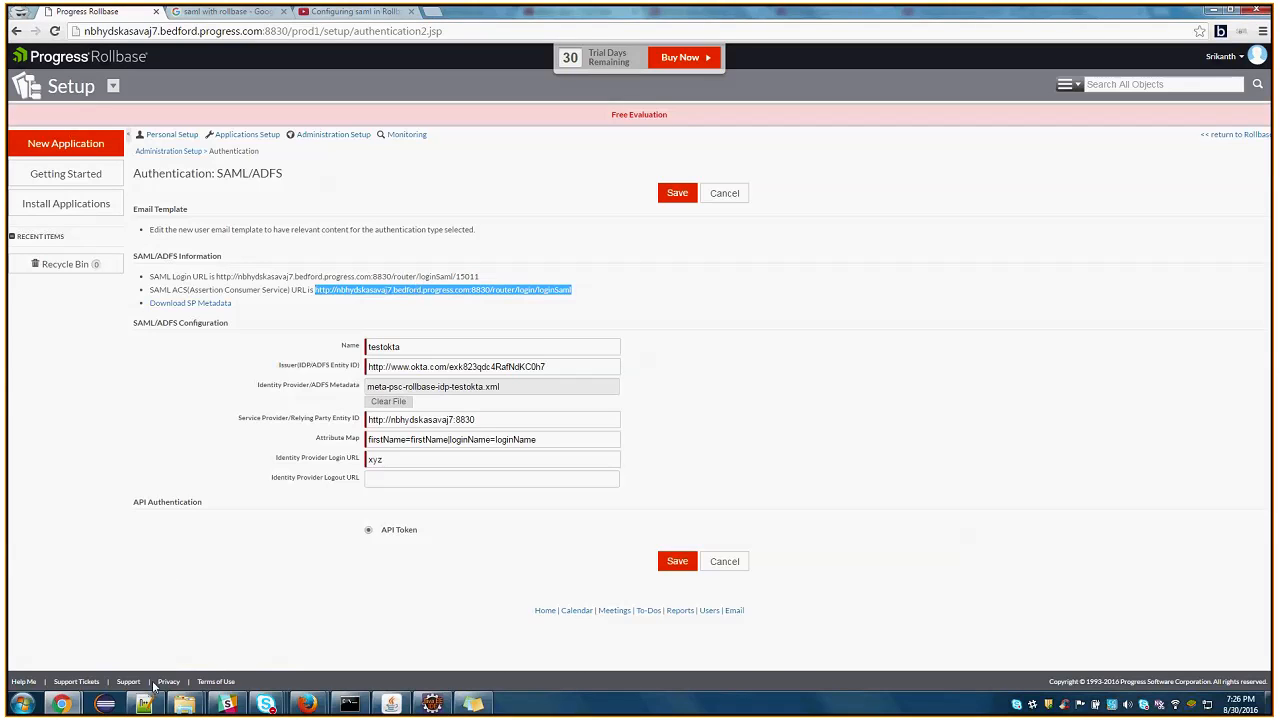
click(61, 704)
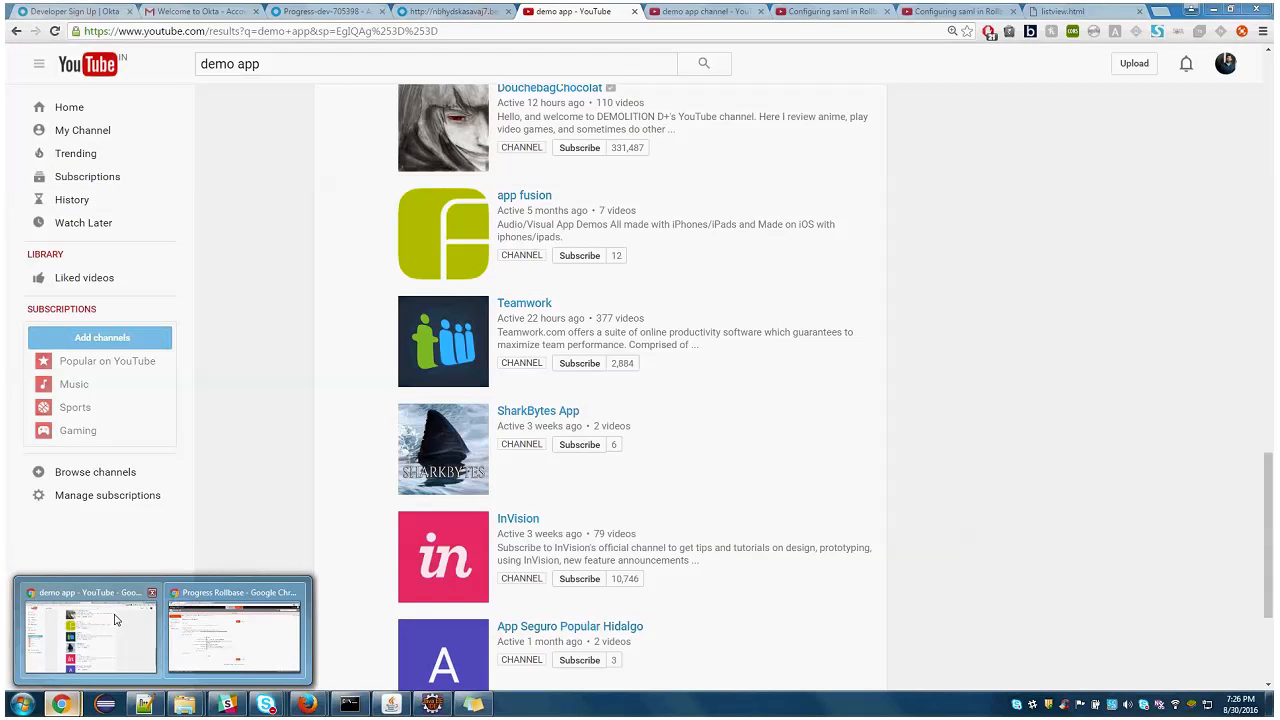
click(115, 620)
click(305, 60)
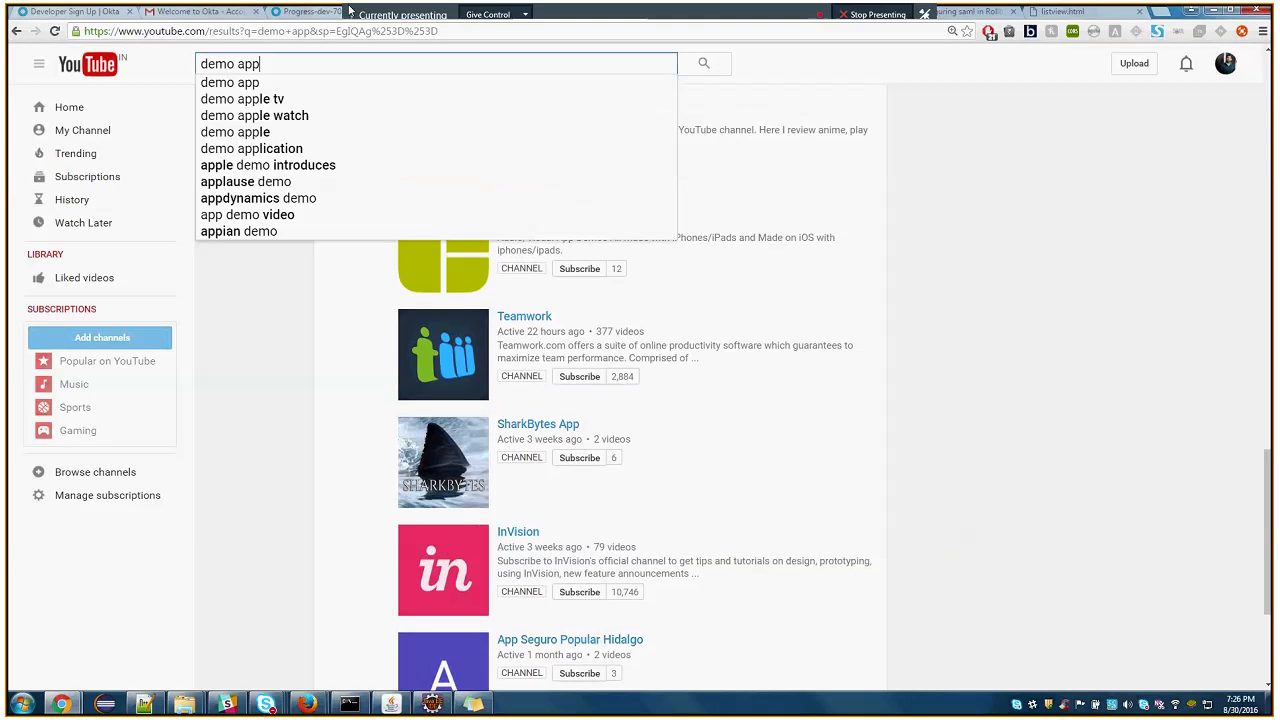
click(322, 11)
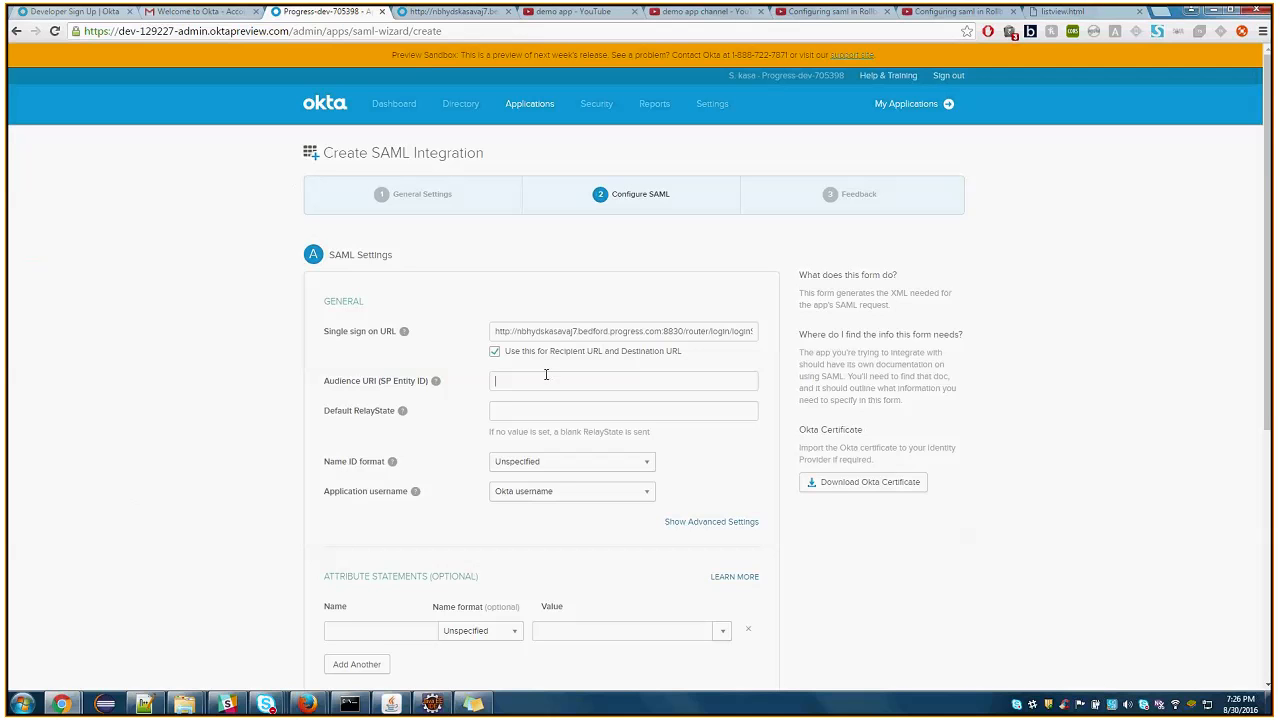
mouse_move(434, 387)
Copy the Service Provider/Relying Party Entity ID from Rollbase into the Audience URI (SP Entity ID) of the Okta integration
click(70, 705)
click(250, 642)
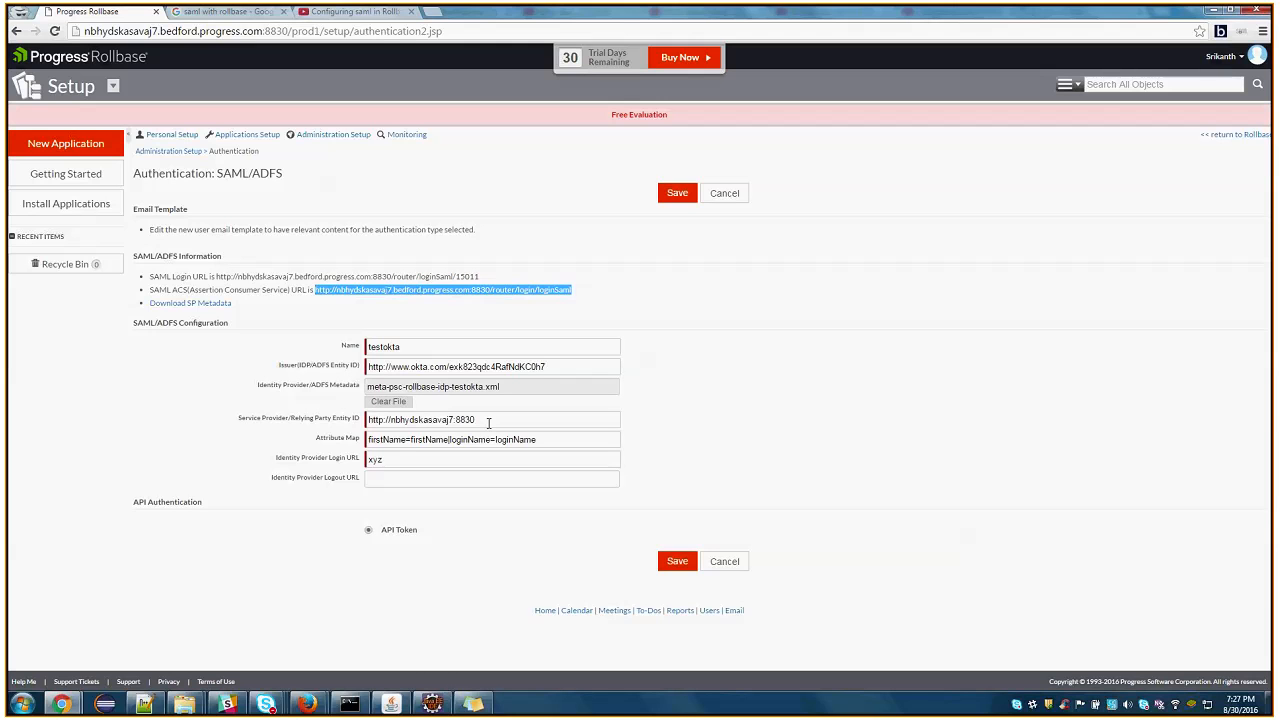
triple_click(489, 422)
key(ctrl+c)
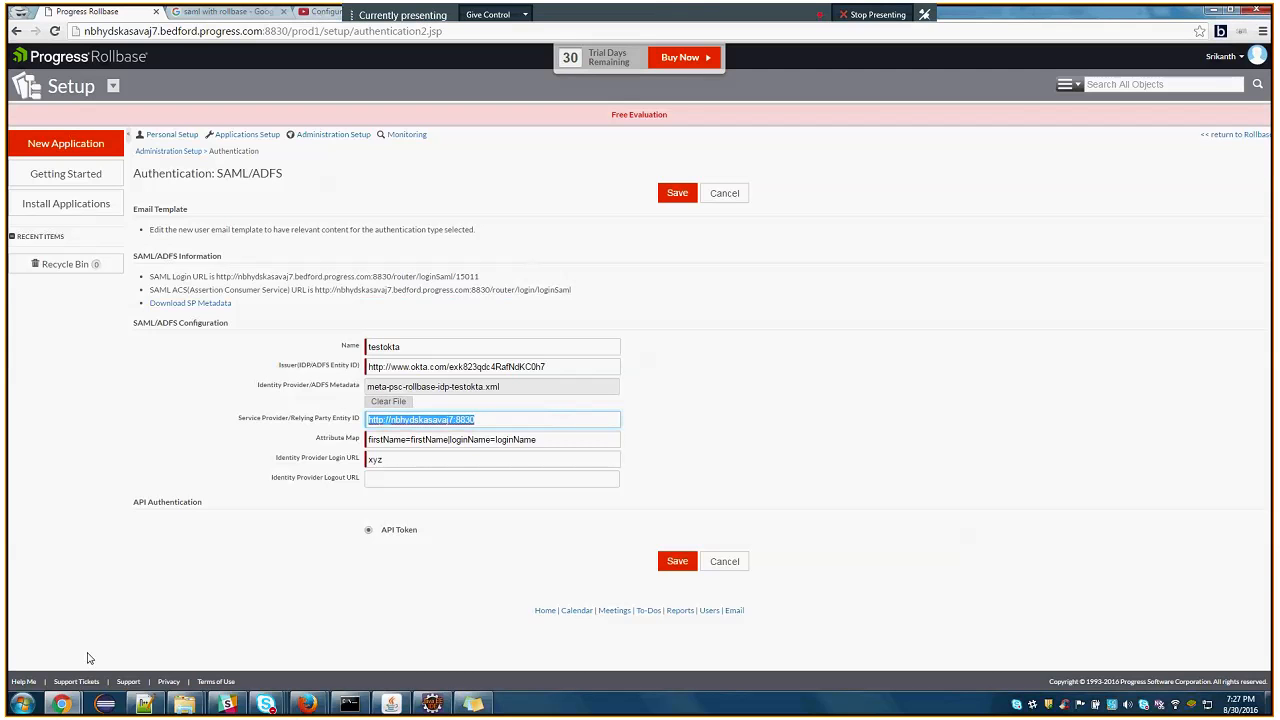
click(61, 704)
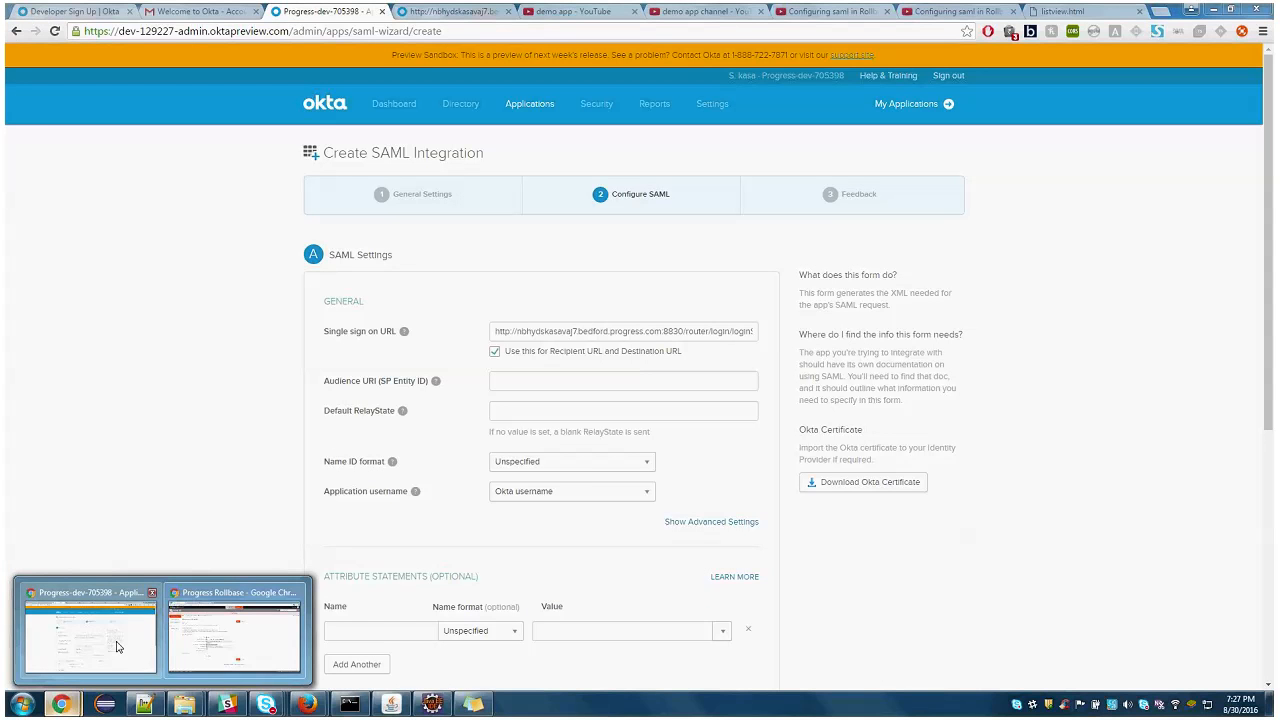
click(116, 647)
click(548, 381)
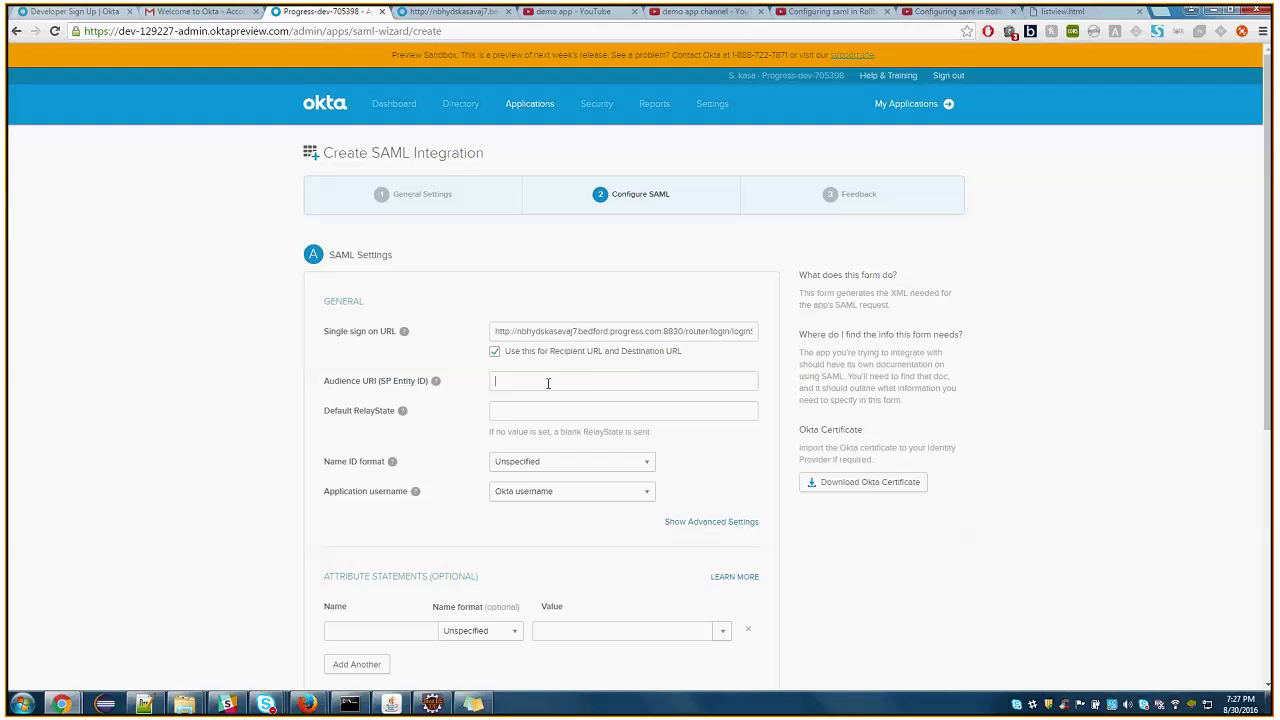
key(ctrl+v)
Go back to Rollbase and examine the Service Provider/Relying Party Entity ID and the Attribute Map entries for firstName and loginName
key(alt+Tab)
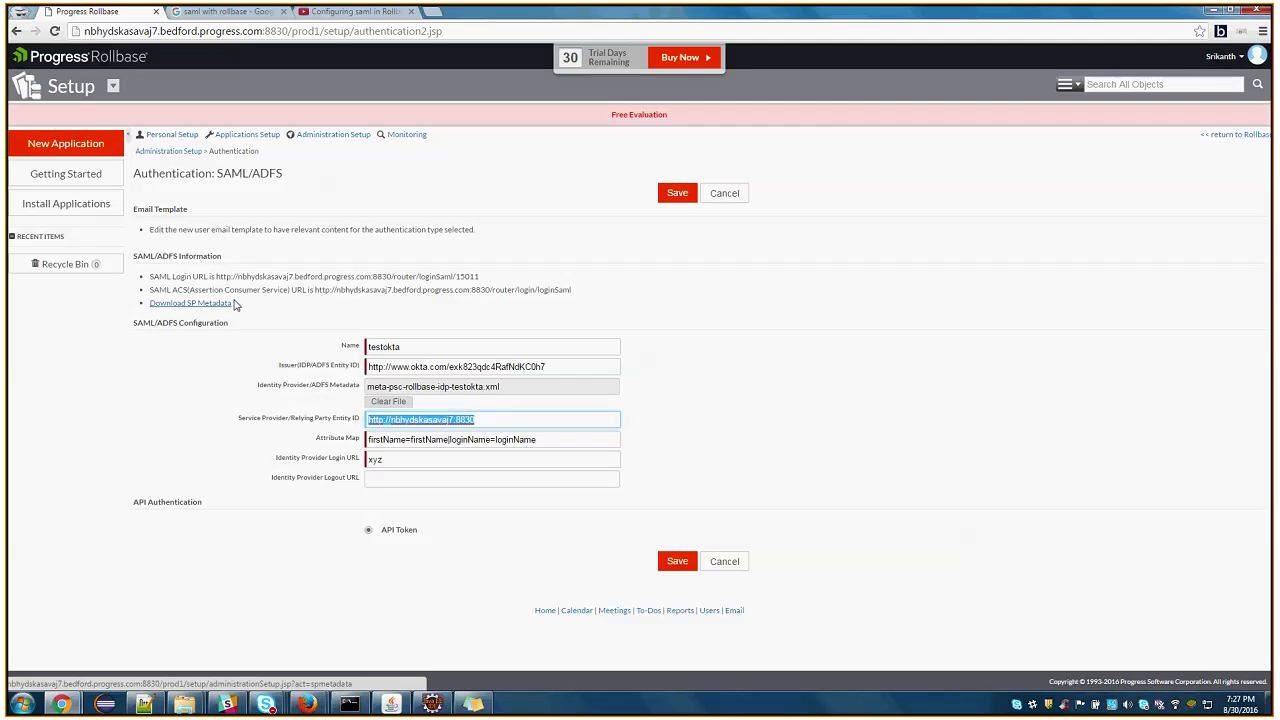
click(726, 444)
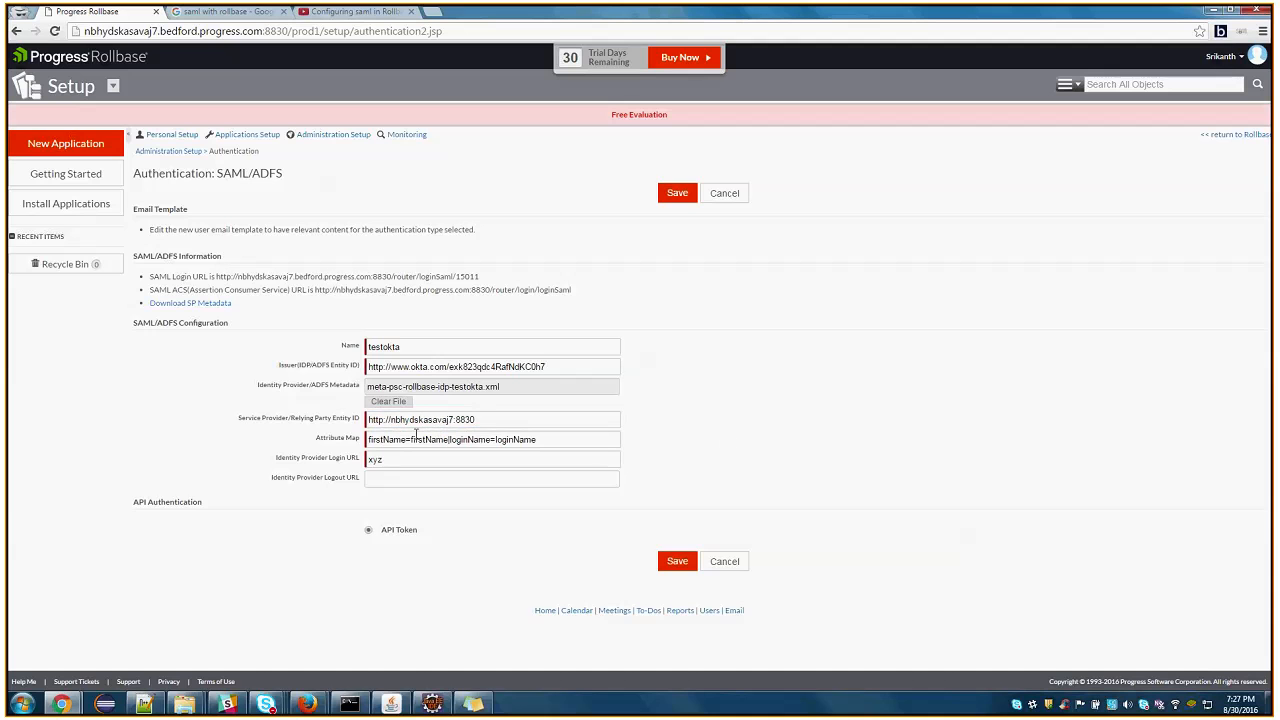
drag(516, 420, 358, 420)
click(514, 423)
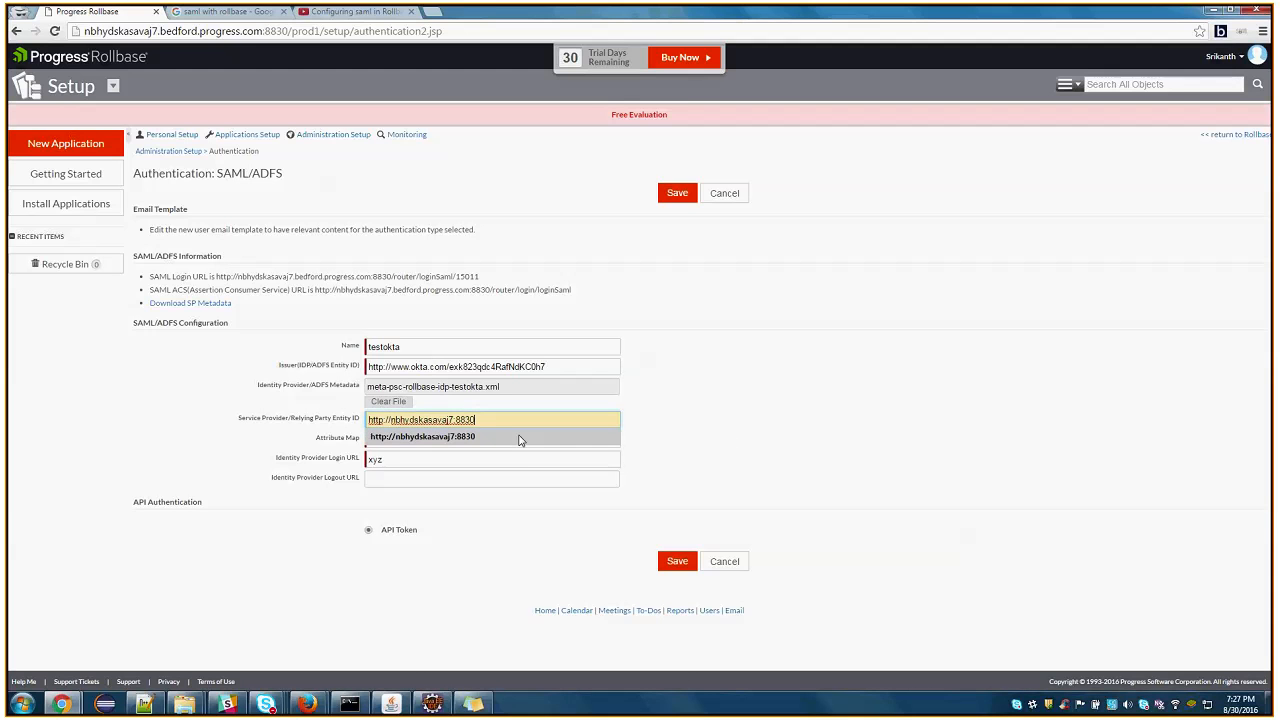
click(519, 440)
double_click(377, 440)
click(441, 440)
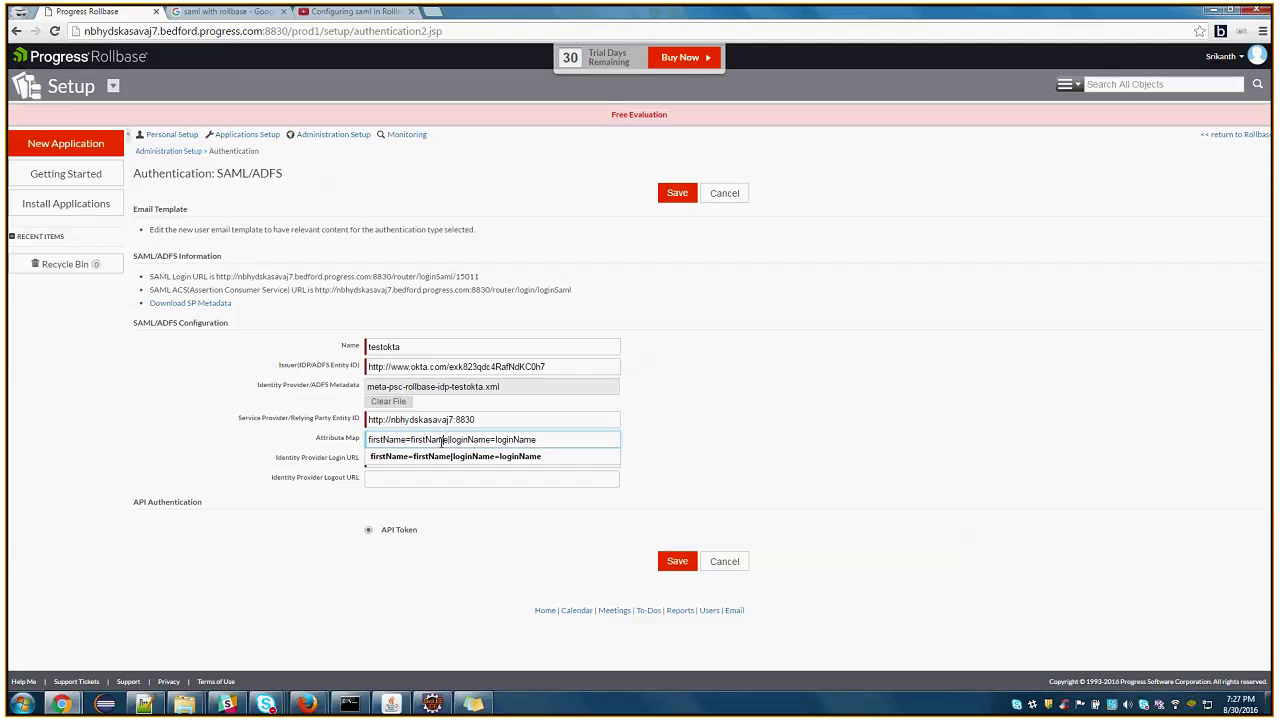
Examine the firstName and loginName mappings in the Attribute Map and the Identity Provider Login URL field
double_click(385, 440)
double_click(443, 441)
double_click(468, 441)
click(711, 407)
click(338, 462)
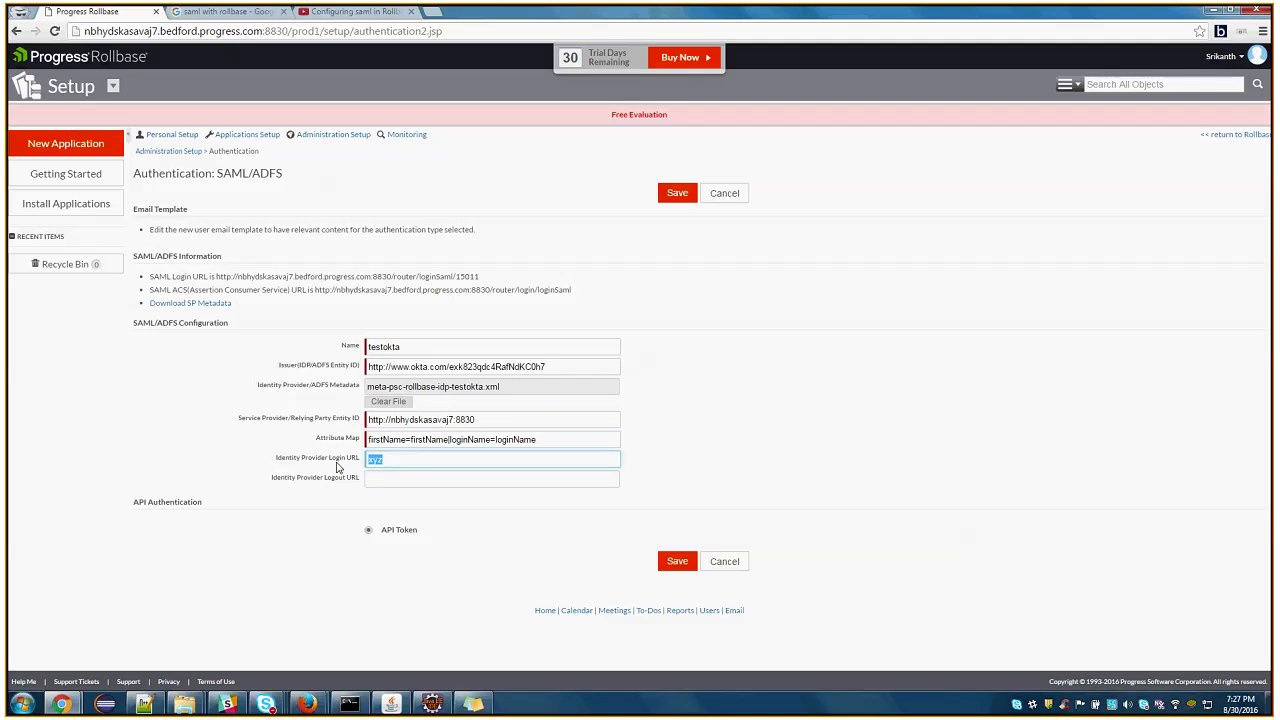
click(412, 463)
click(263, 448)
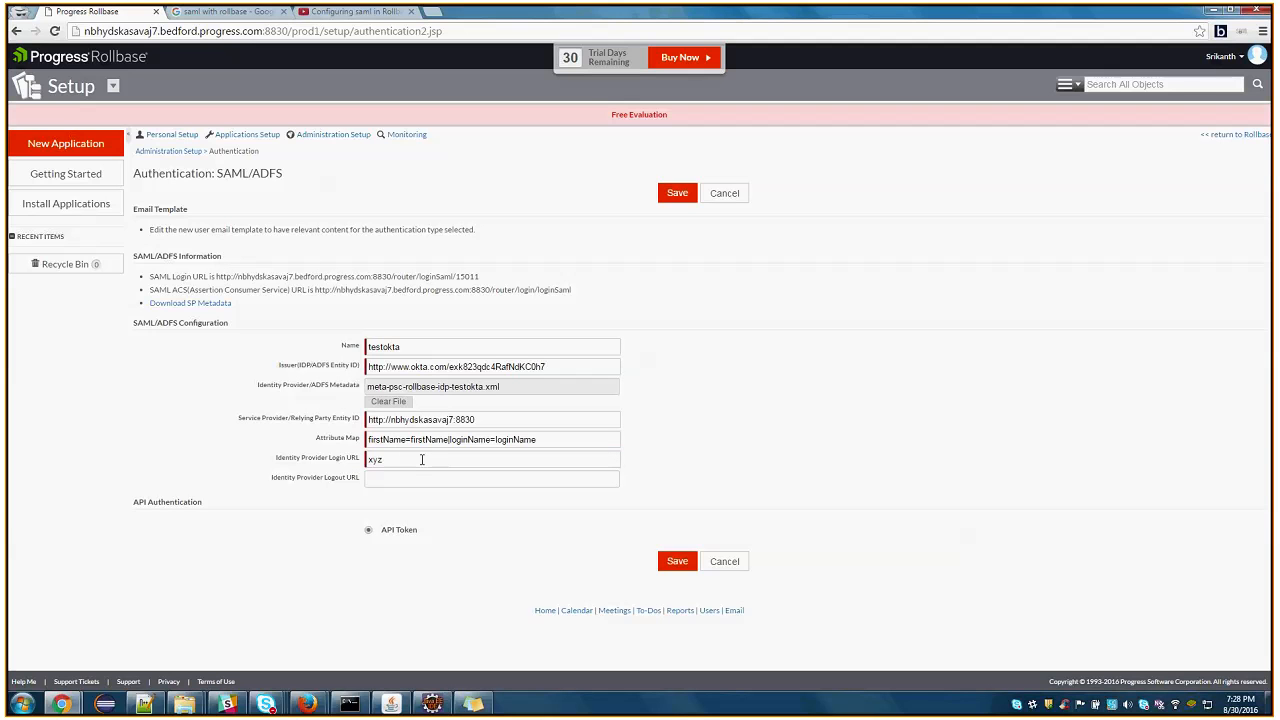
click(316, 459)
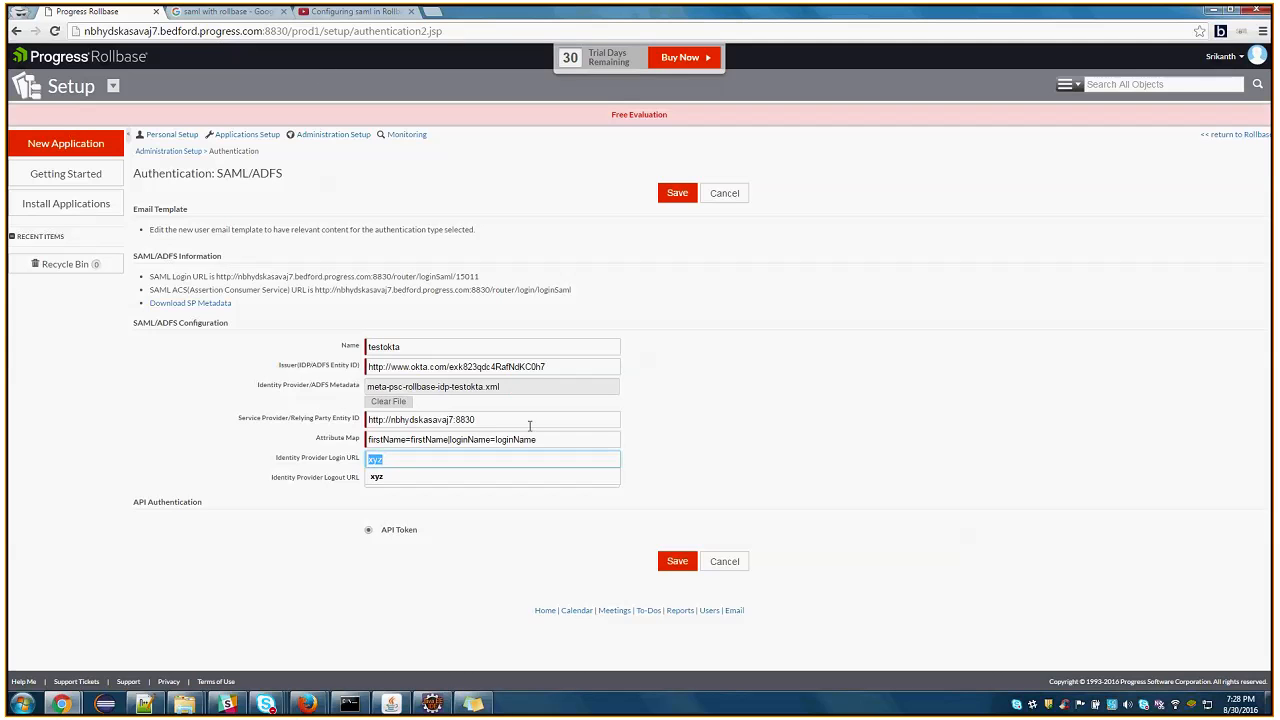
click(415, 459)
Switch to the Okta SAML integration form, show its advanced settings and review them, including the Assertion Encryption options
click(62, 705)
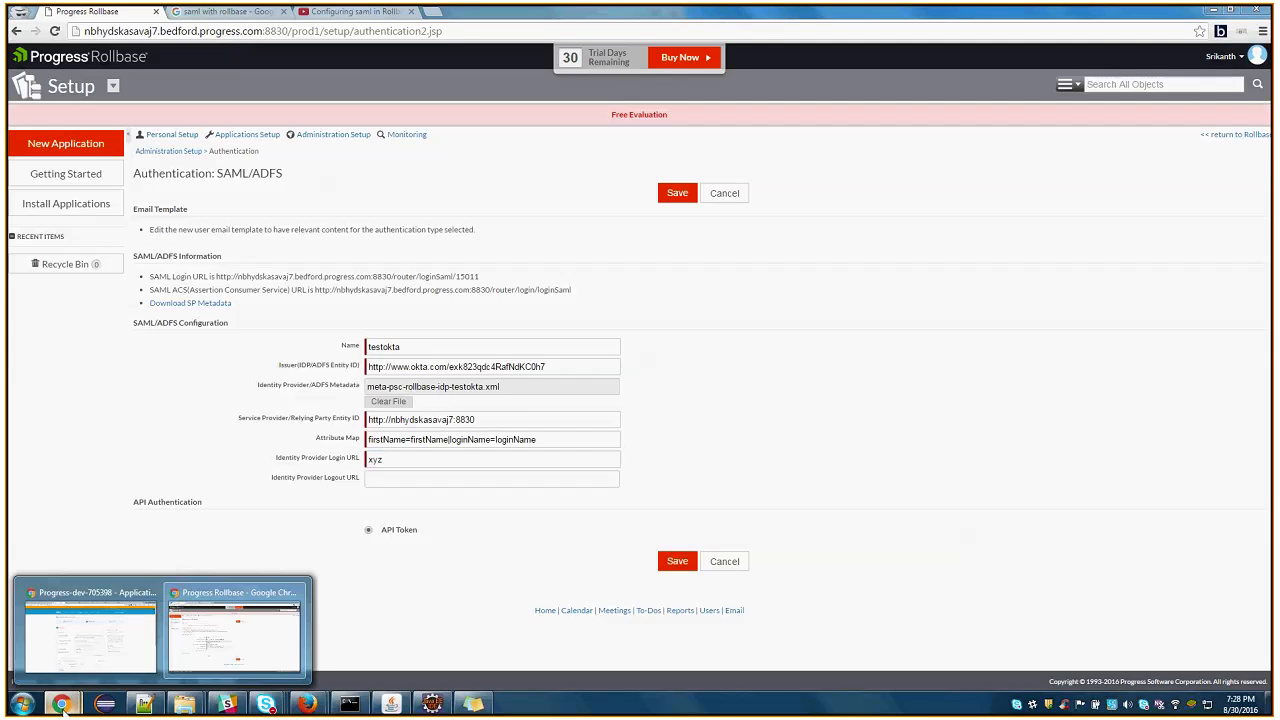
click(84, 651)
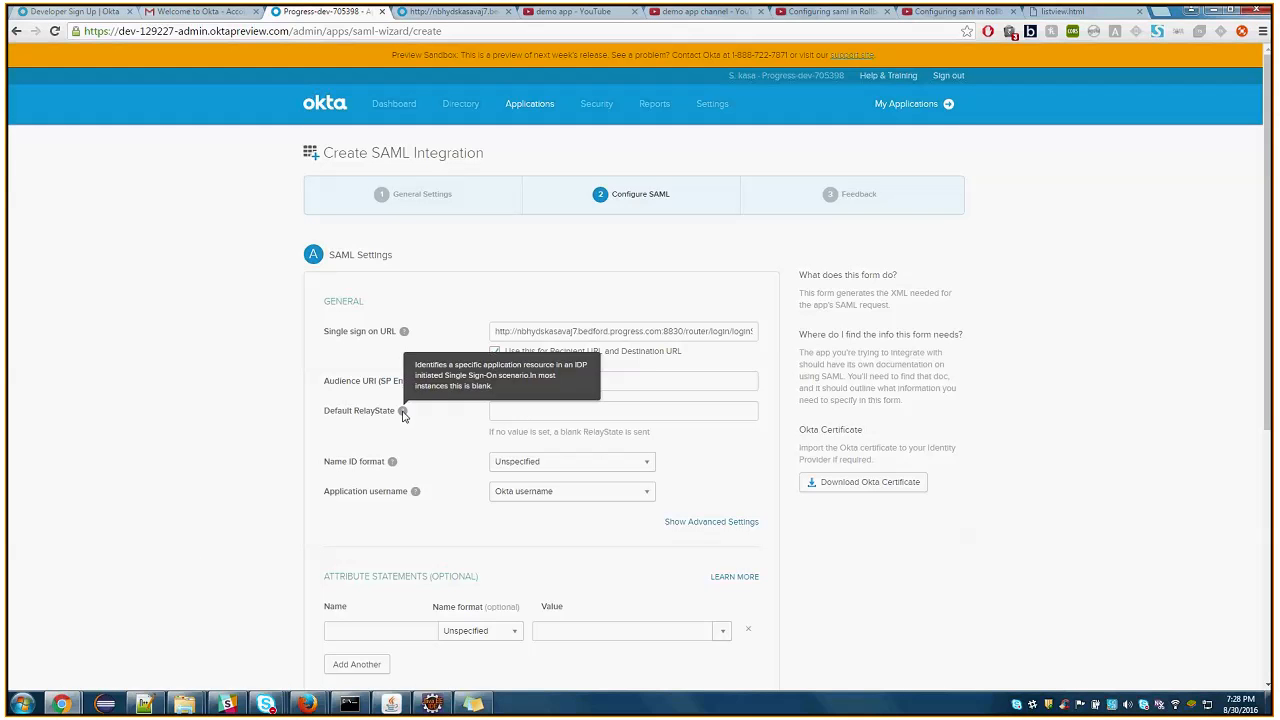
scroll(585, 424, down, 1)
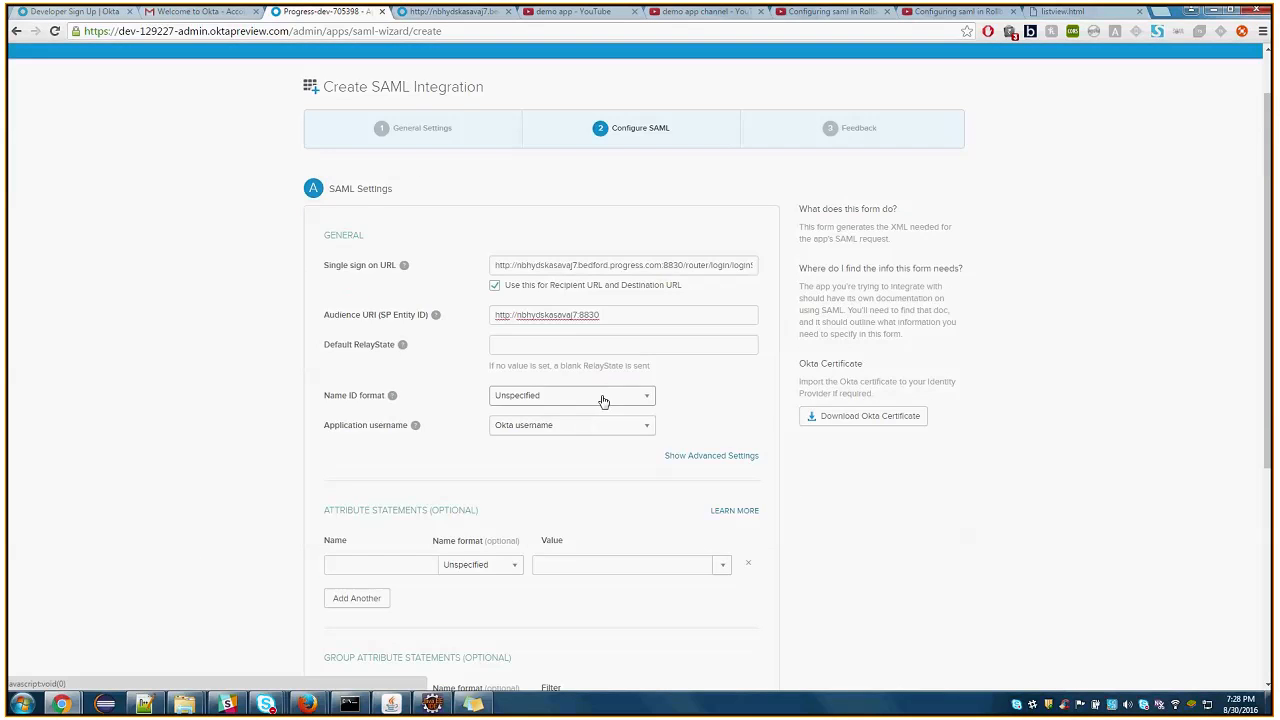
click(744, 456)
scroll(654, 440, down, 2)
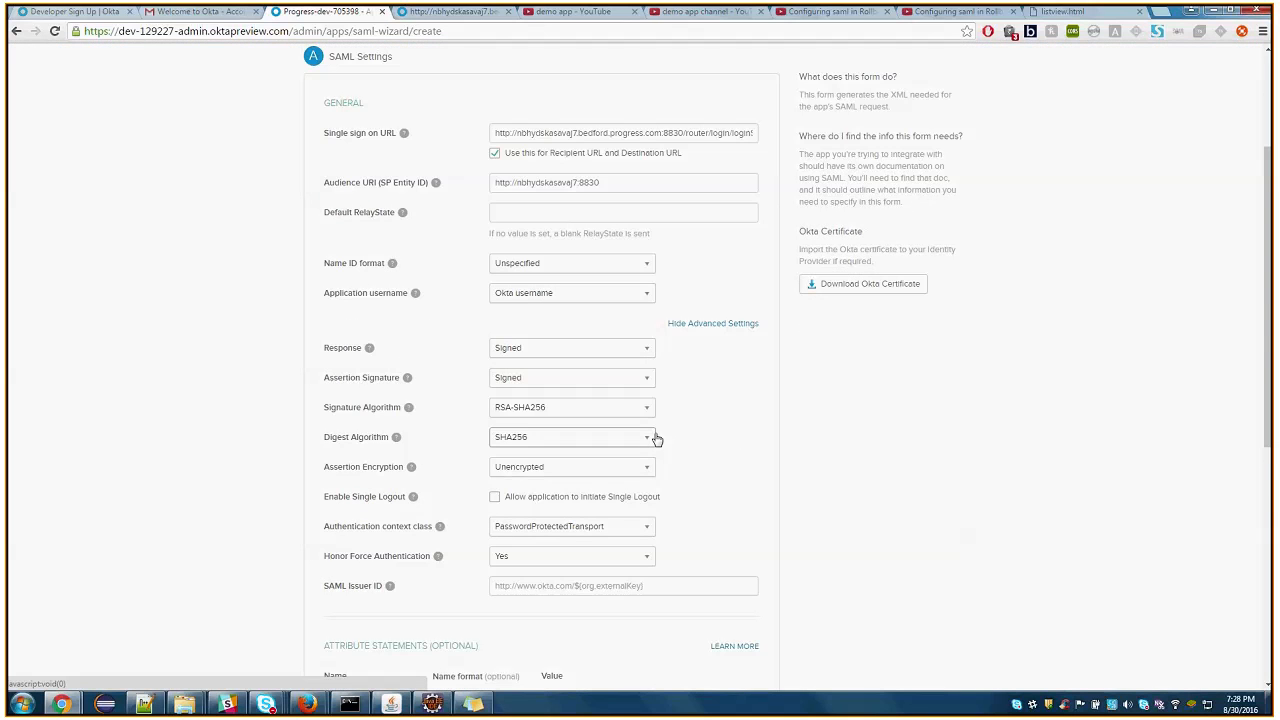
click(541, 472)
click(541, 472)
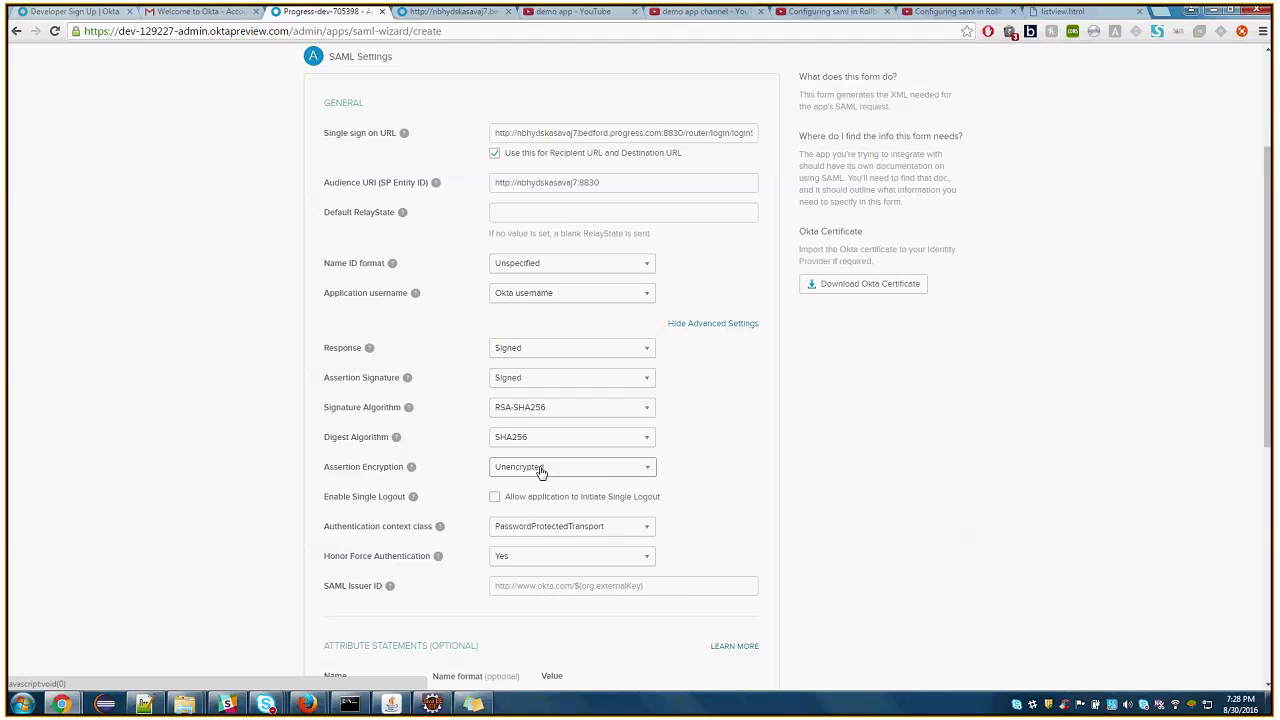
click(586, 472)
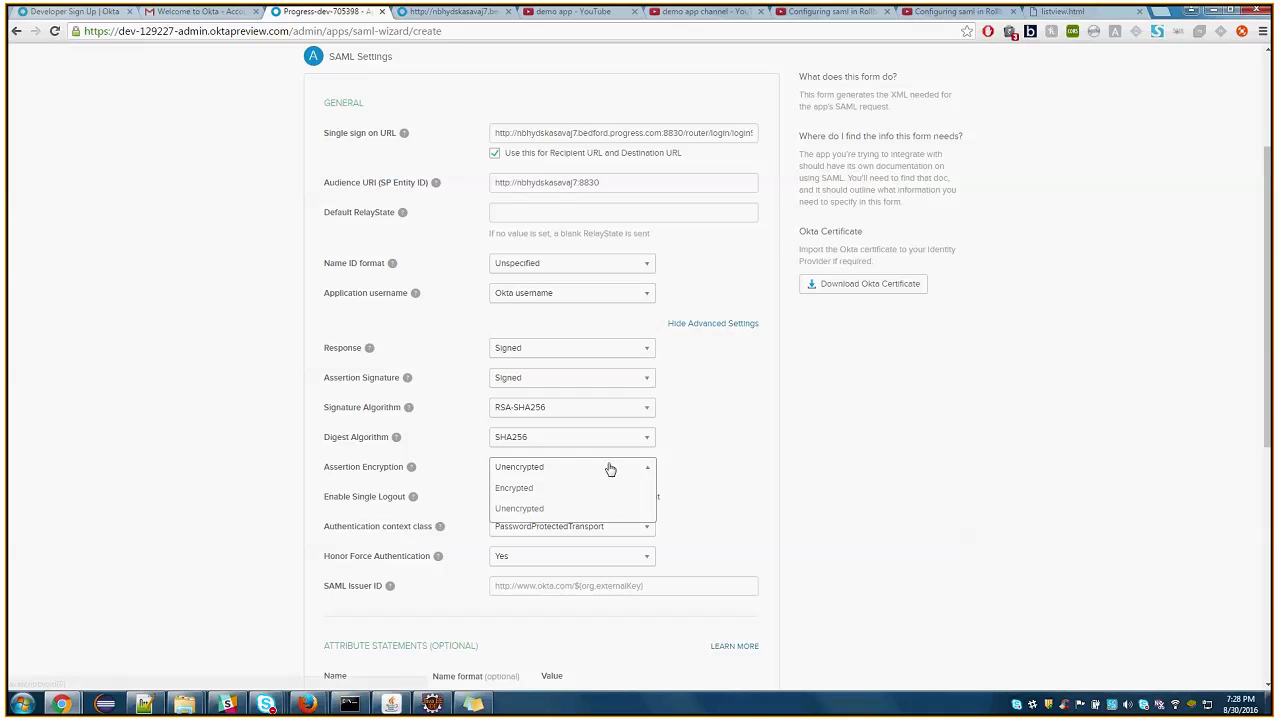
click(720, 440)
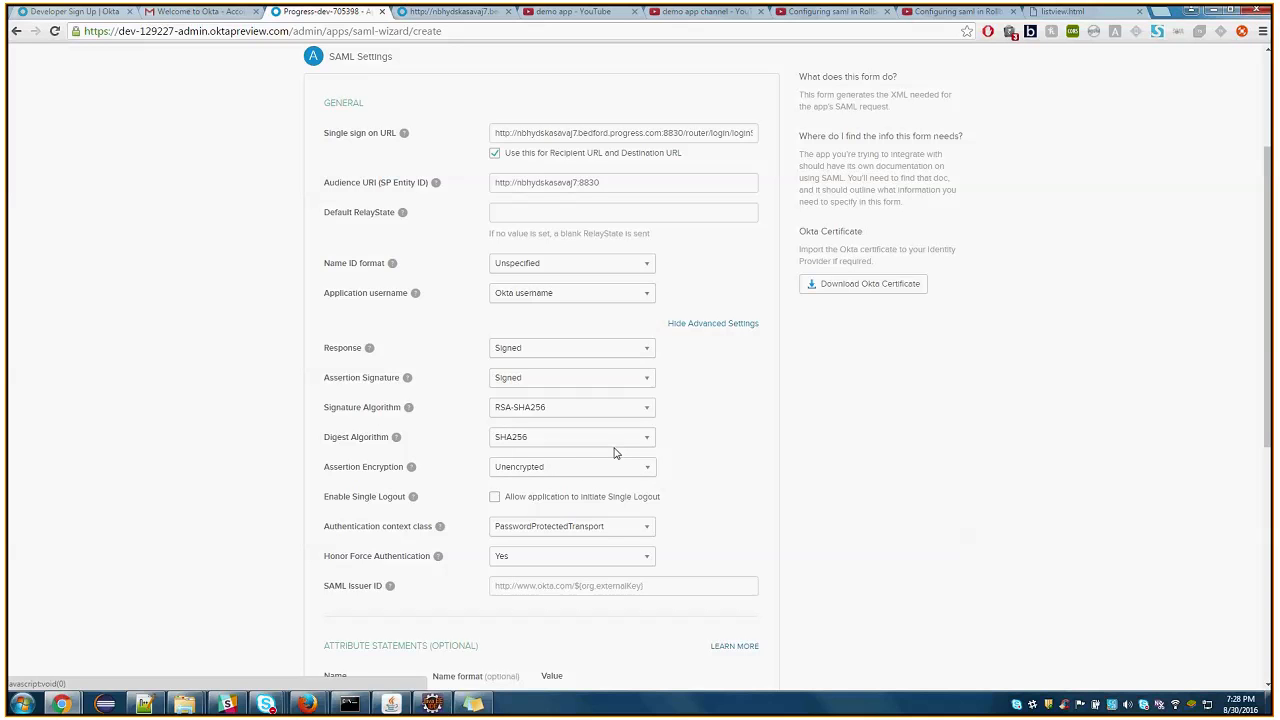
scroll(629, 465, down, 1)
scroll(629, 465, down, 2)
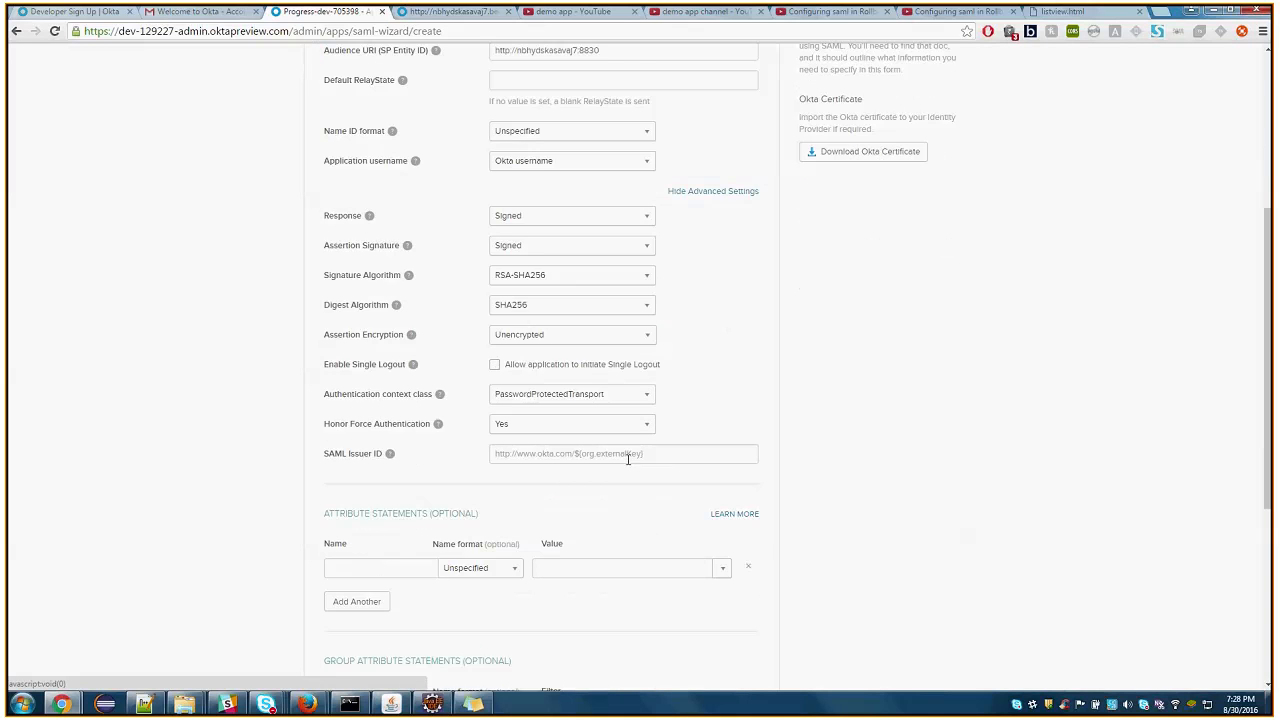
scroll(629, 458, down, 2)
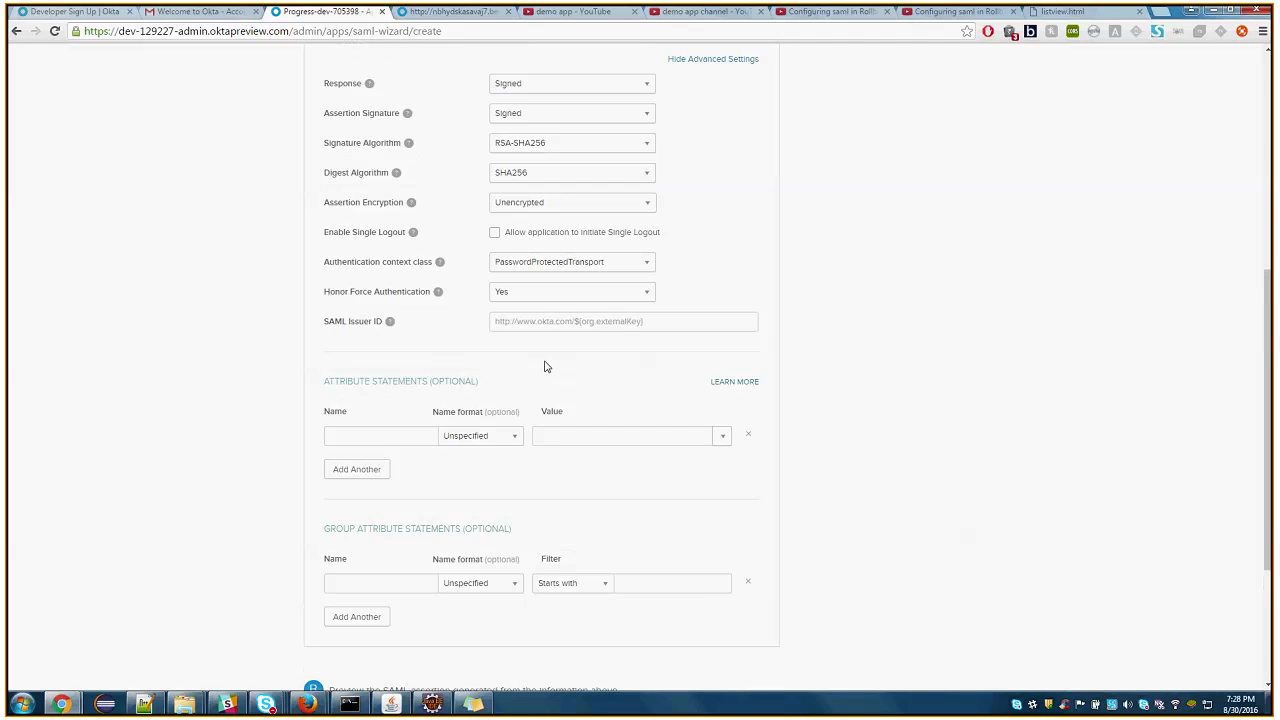
scroll(565, 210, up, 3)
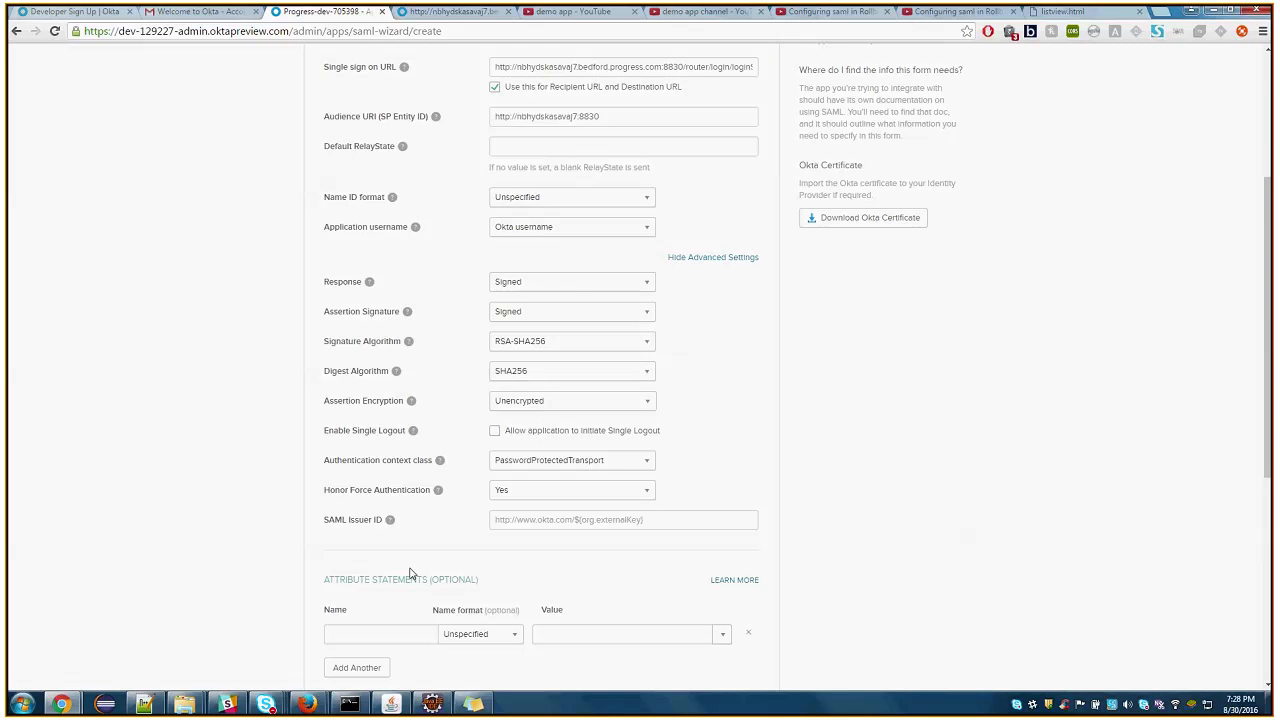
Fill the first attribute statement with the name loginName, check it against Rollbase's Attribute Map, and set its value to user.email
scroll(400, 590, down, 1)
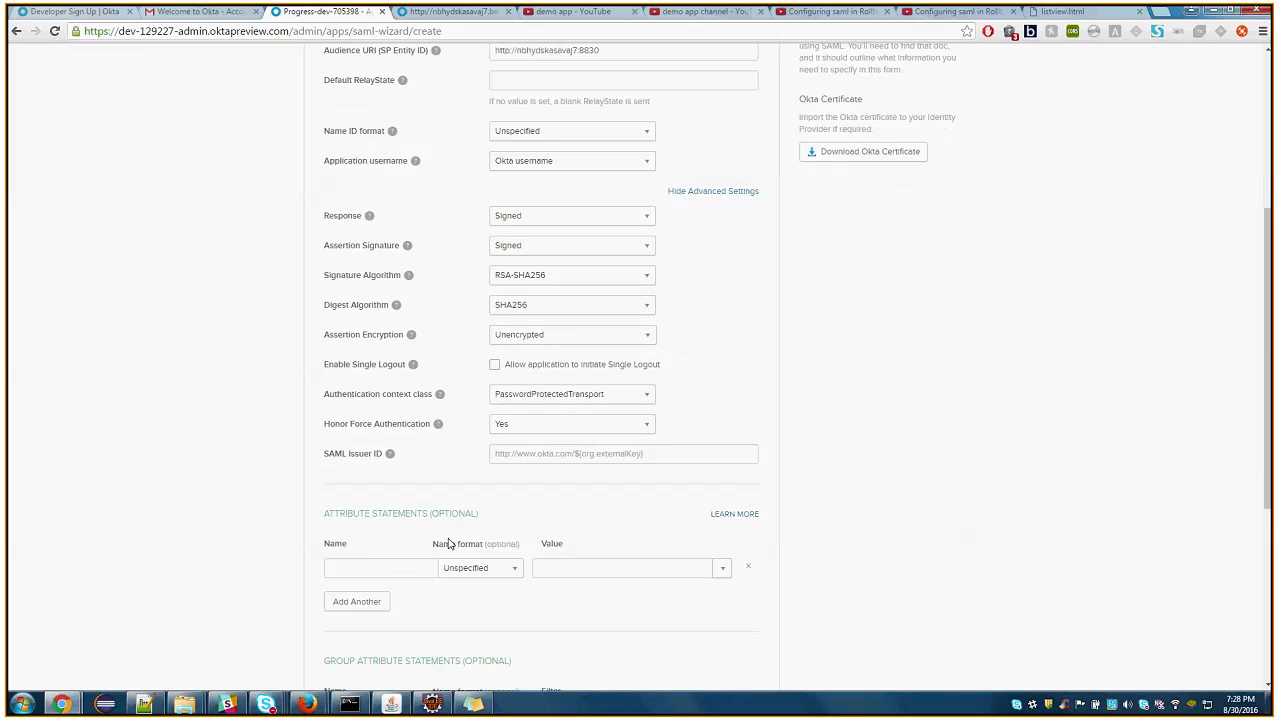
text(loginName)
mouse_move(62, 704)
click(228, 642)
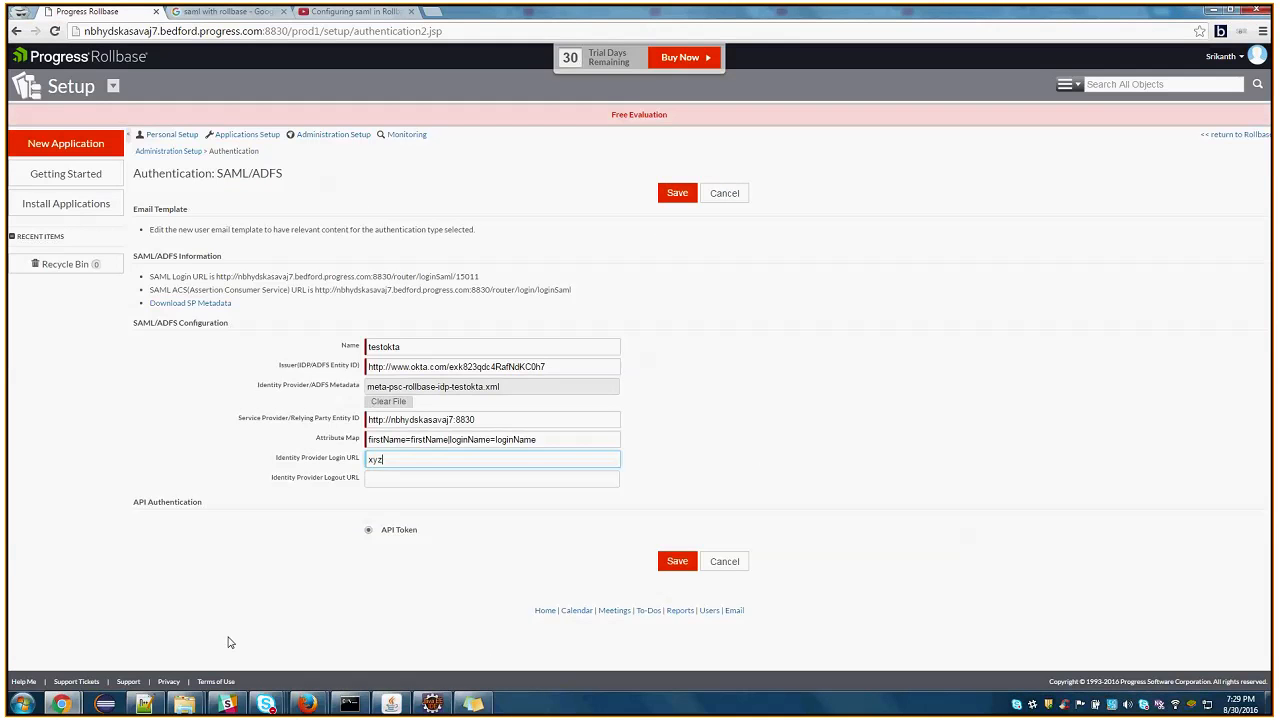
double_click(471, 440)
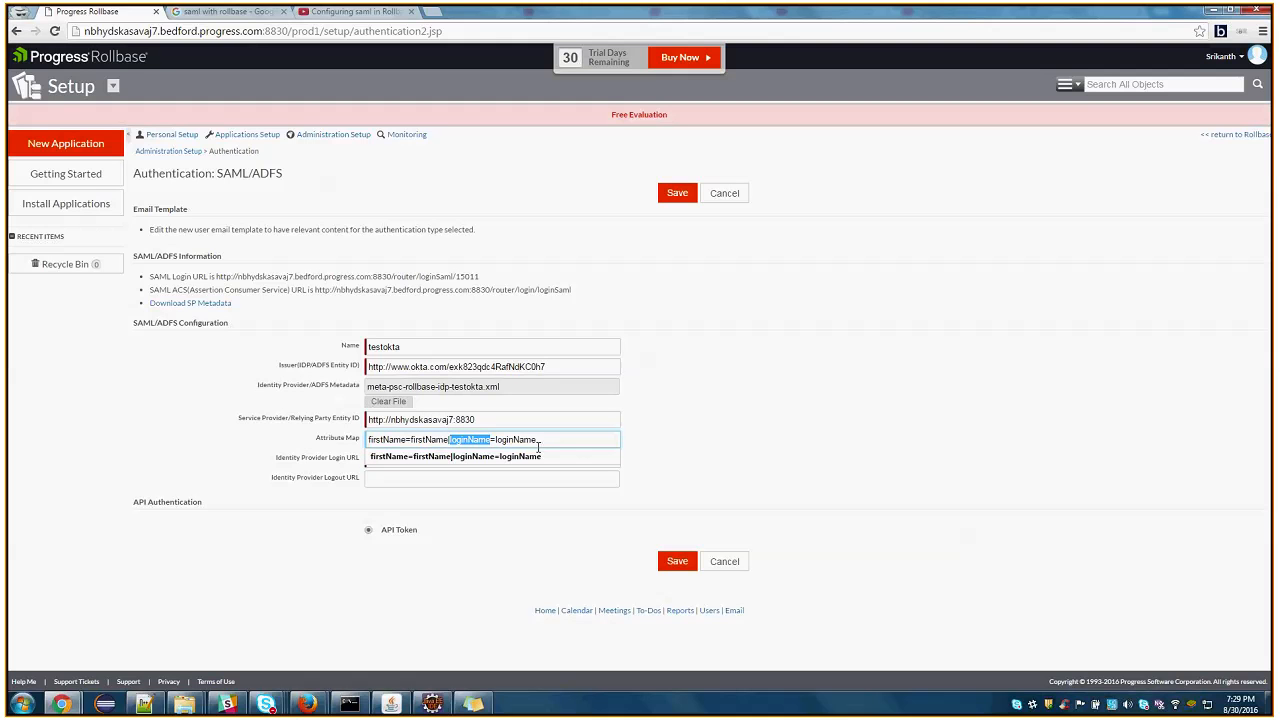
click(539, 440)
click(1209, 12)
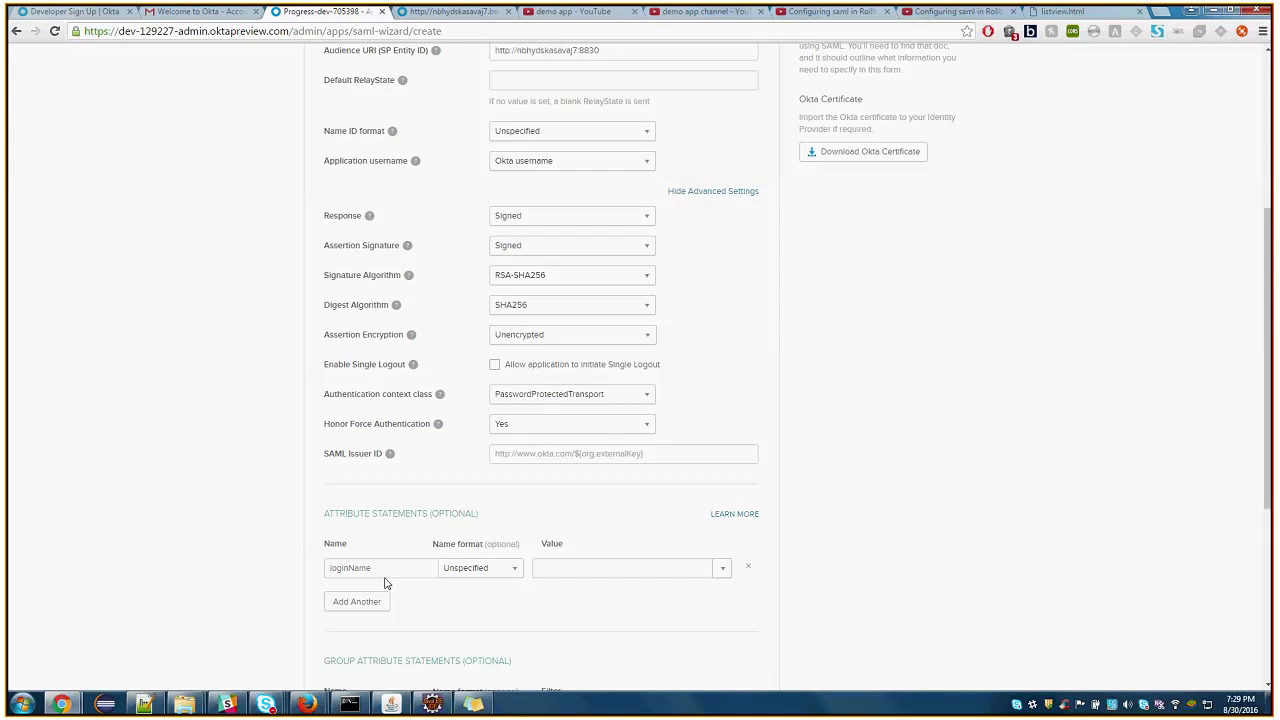
click(723, 570)
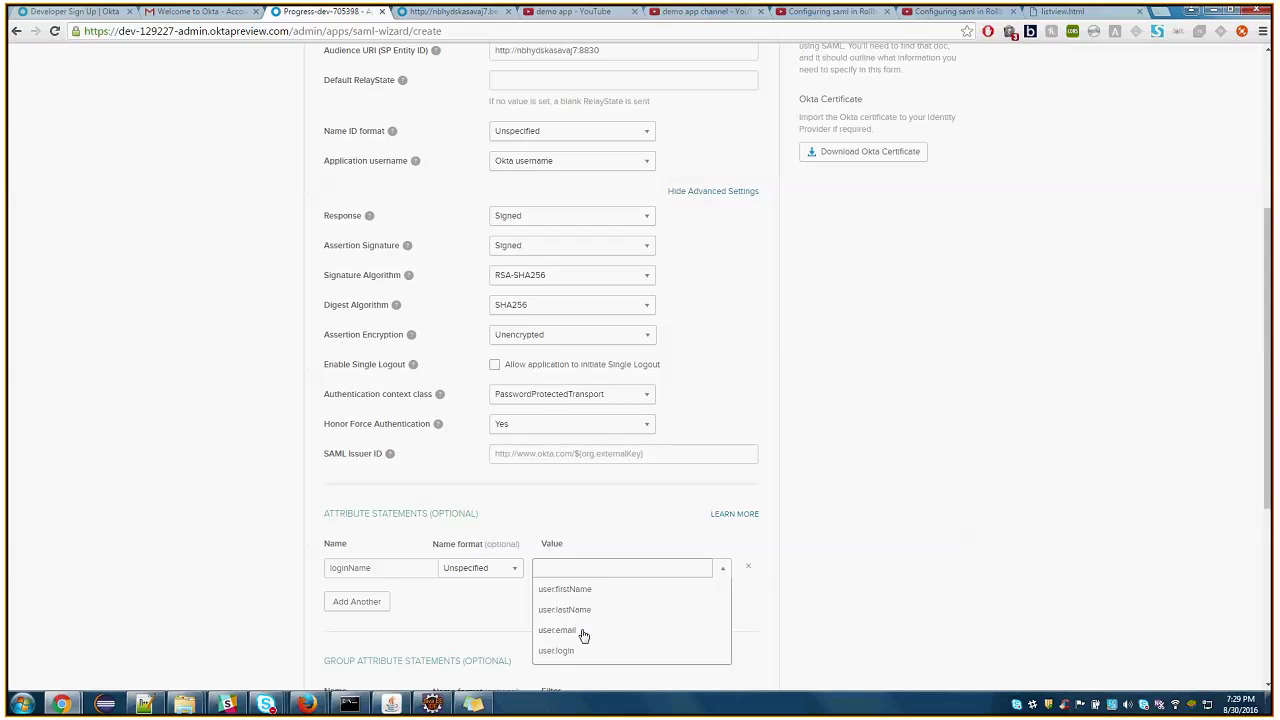
click(580, 633)
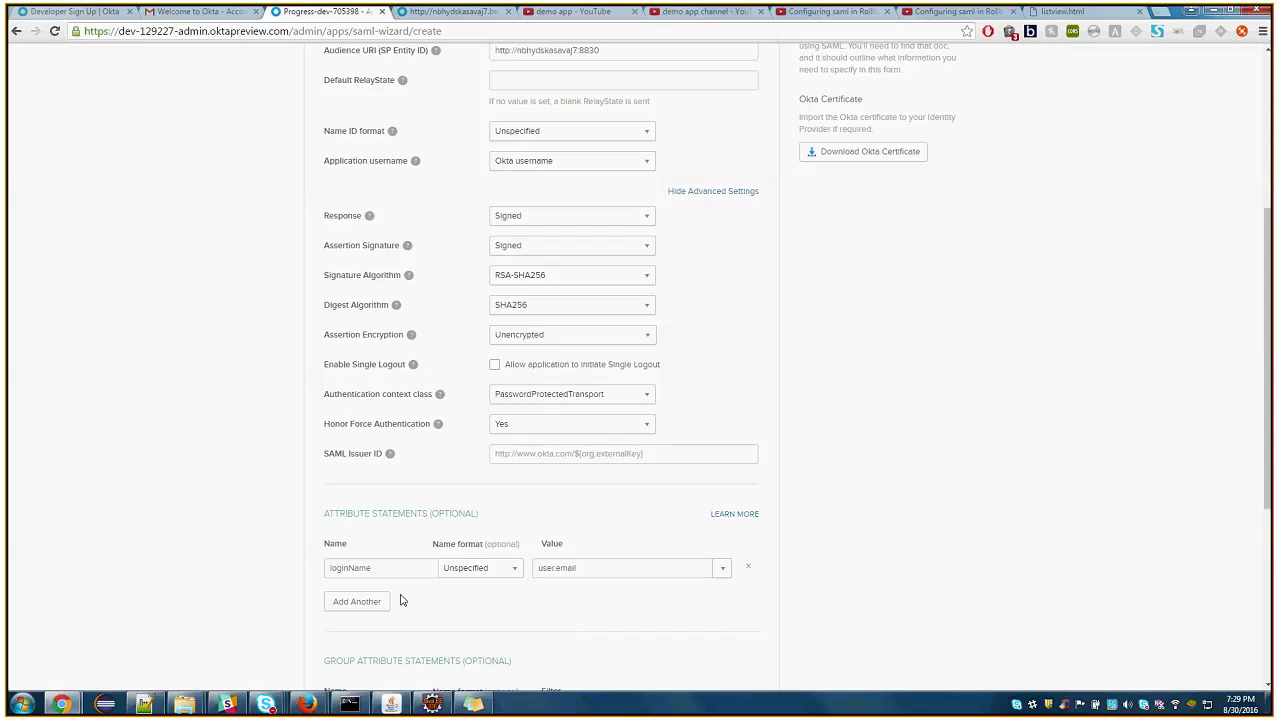
Add a second attribute statement named firstName with the value user.firstName
click(357, 601)
double_click(545, 568)
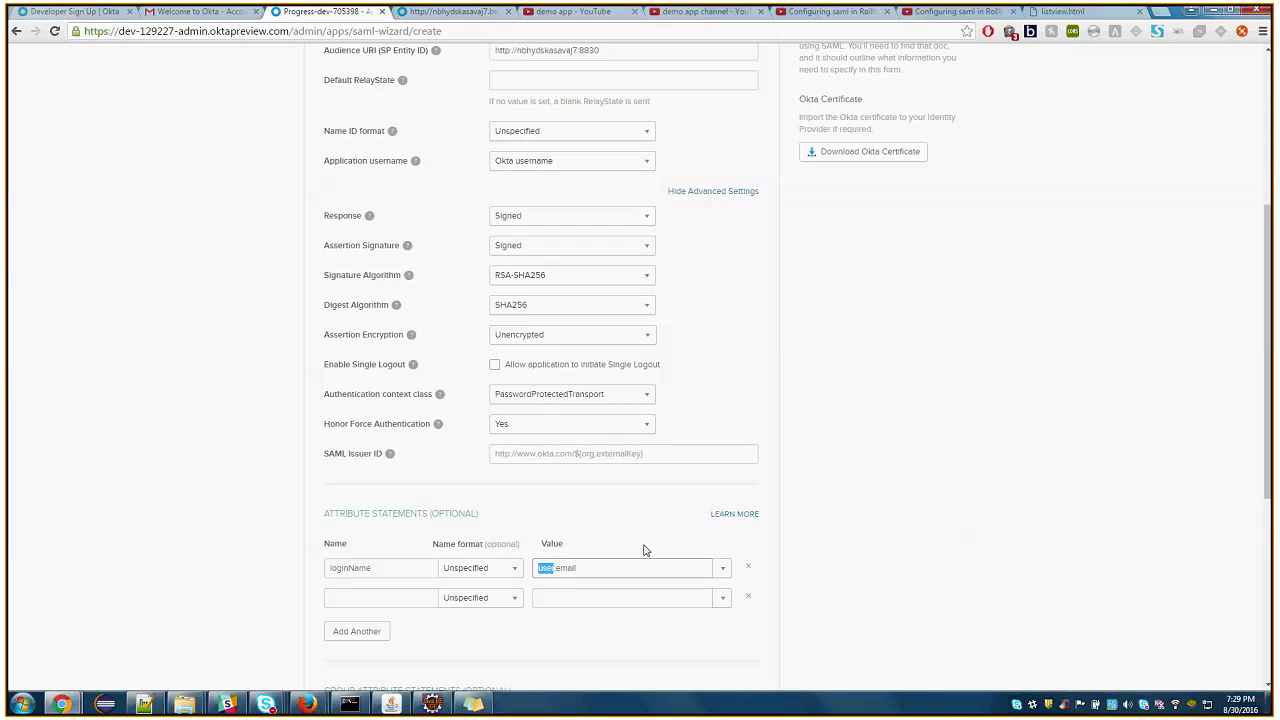
click(395, 598)
text(firstName)
double_click(378, 598)
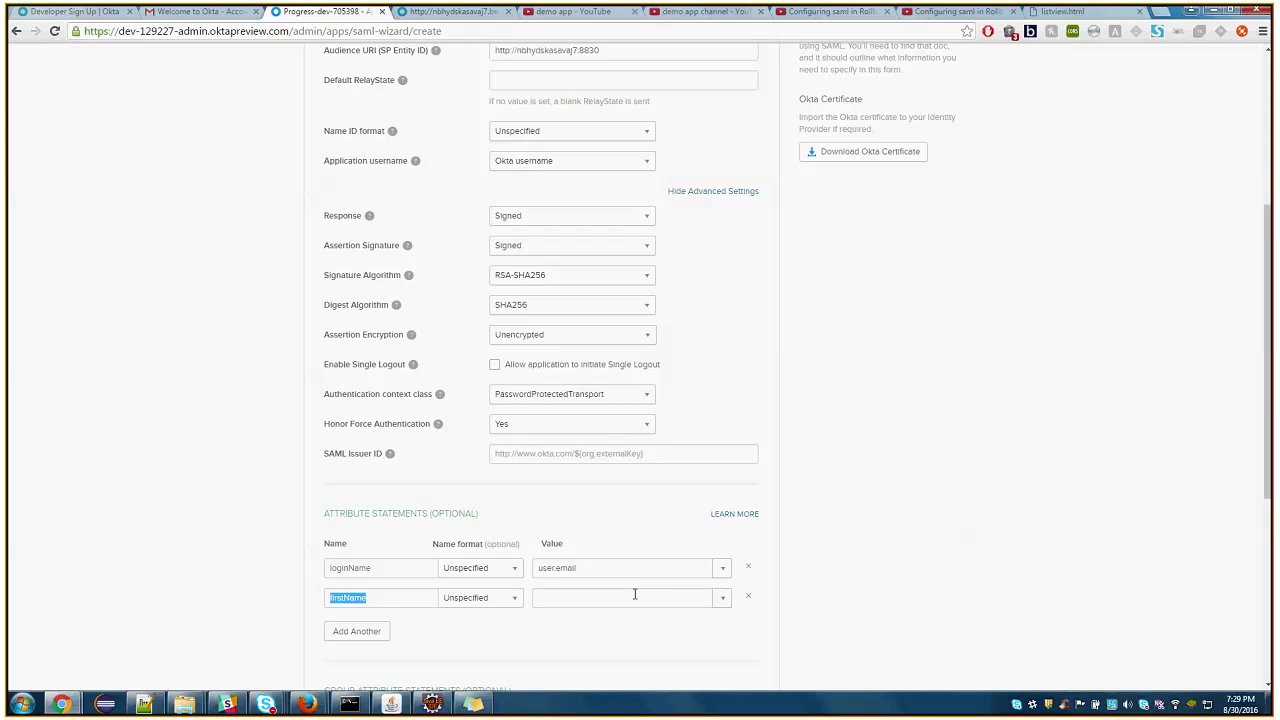
click(723, 598)
click(597, 619)
Review the completed SAML settings, from the Single sign on URL to the attribute statements and the assertion preview section
scroll(606, 531, down, 3)
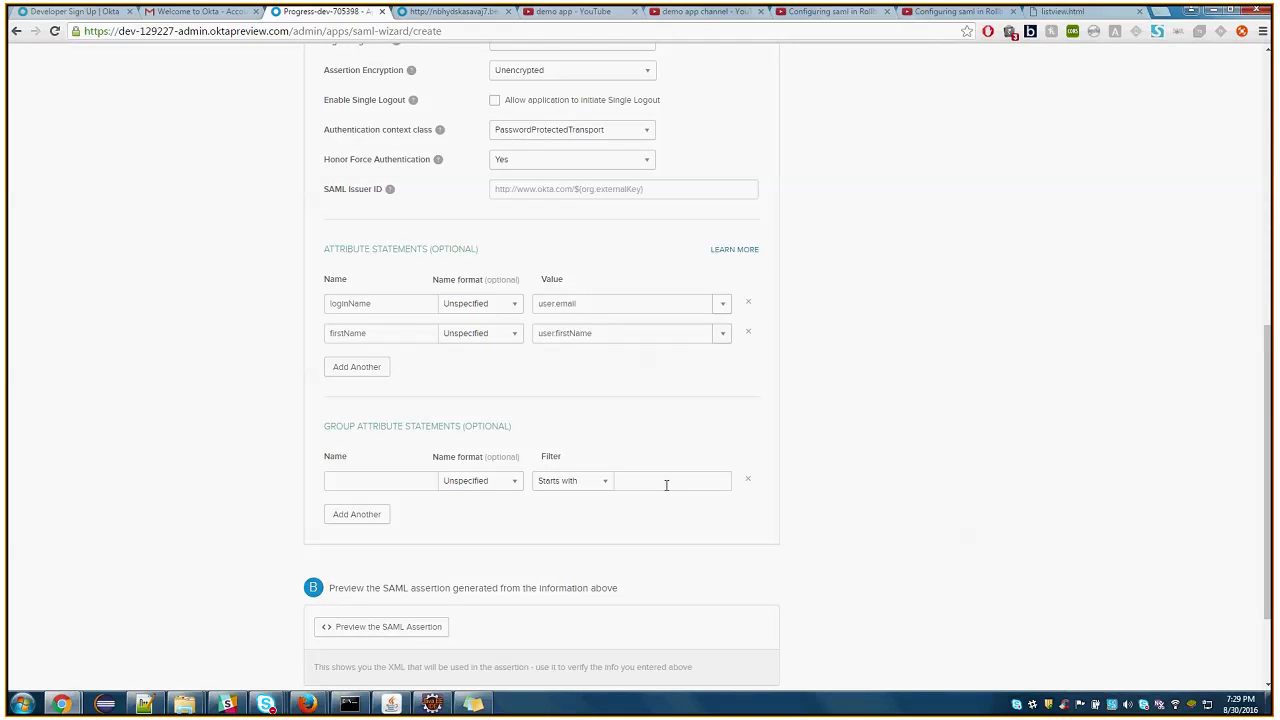
scroll(617, 451, up, 6)
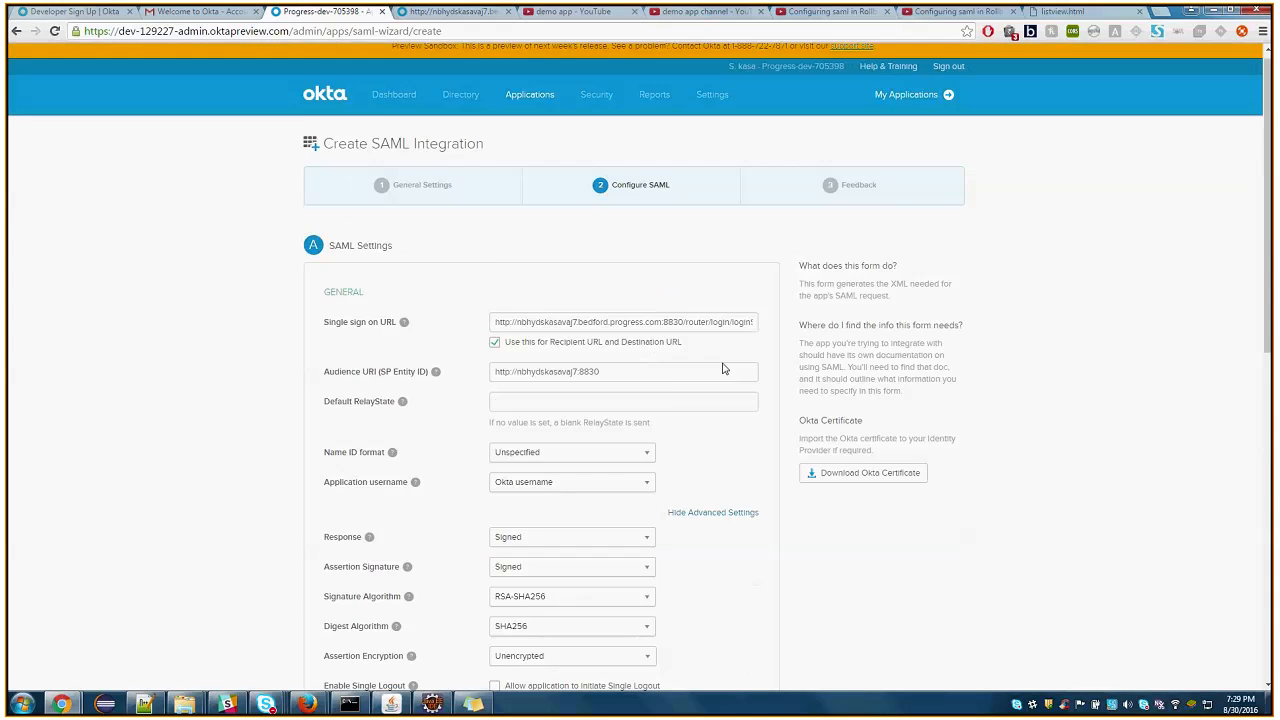
scroll(723, 369, down, 1)
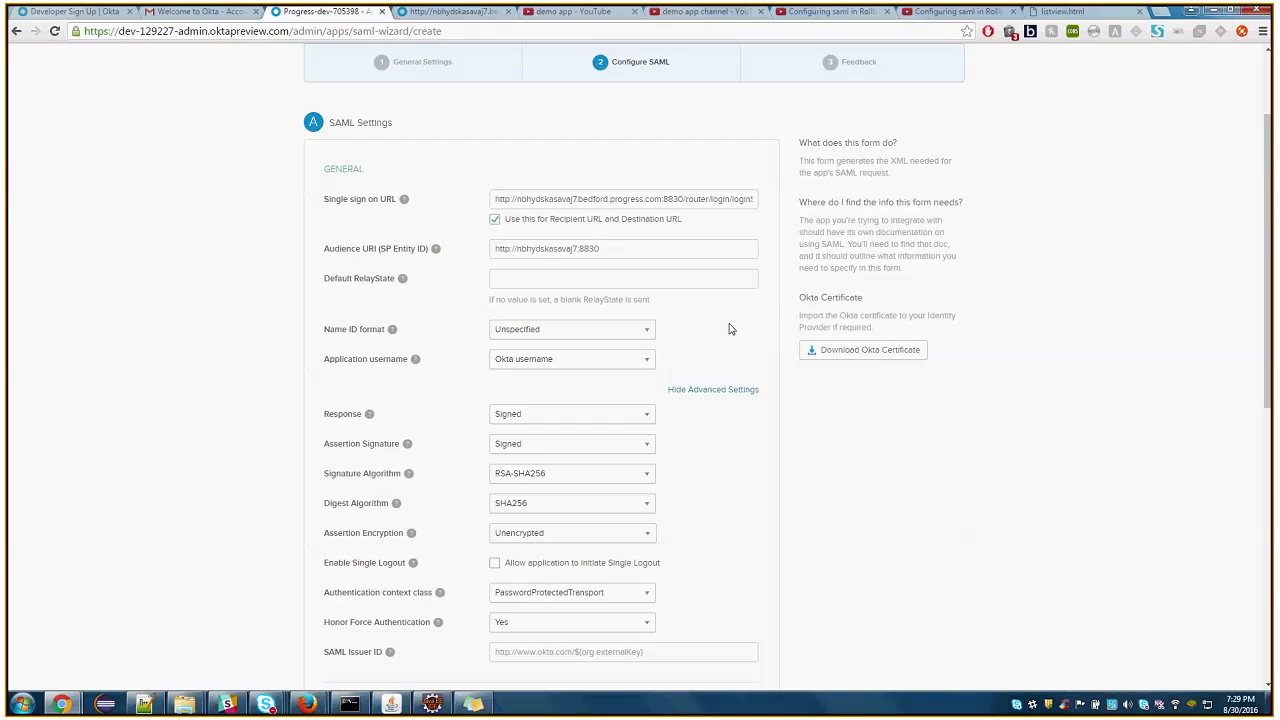
scroll(730, 329, down, 5)
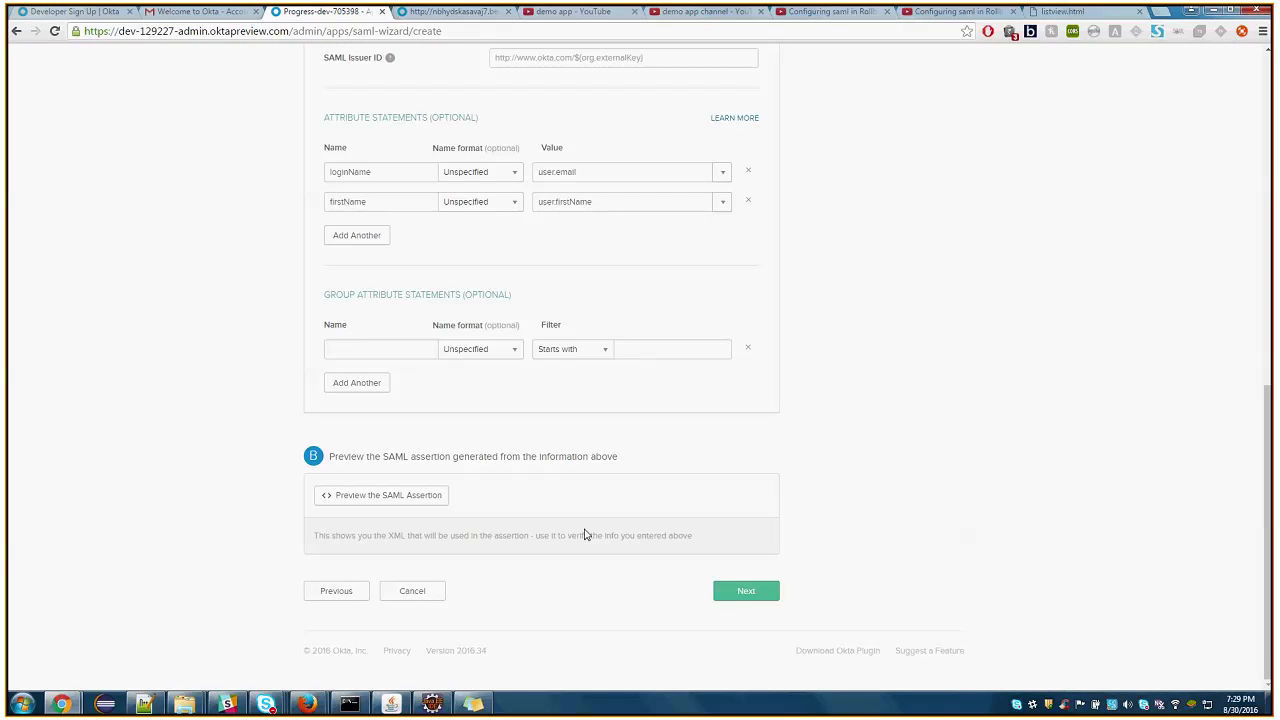
scroll(654, 428, up, 8)
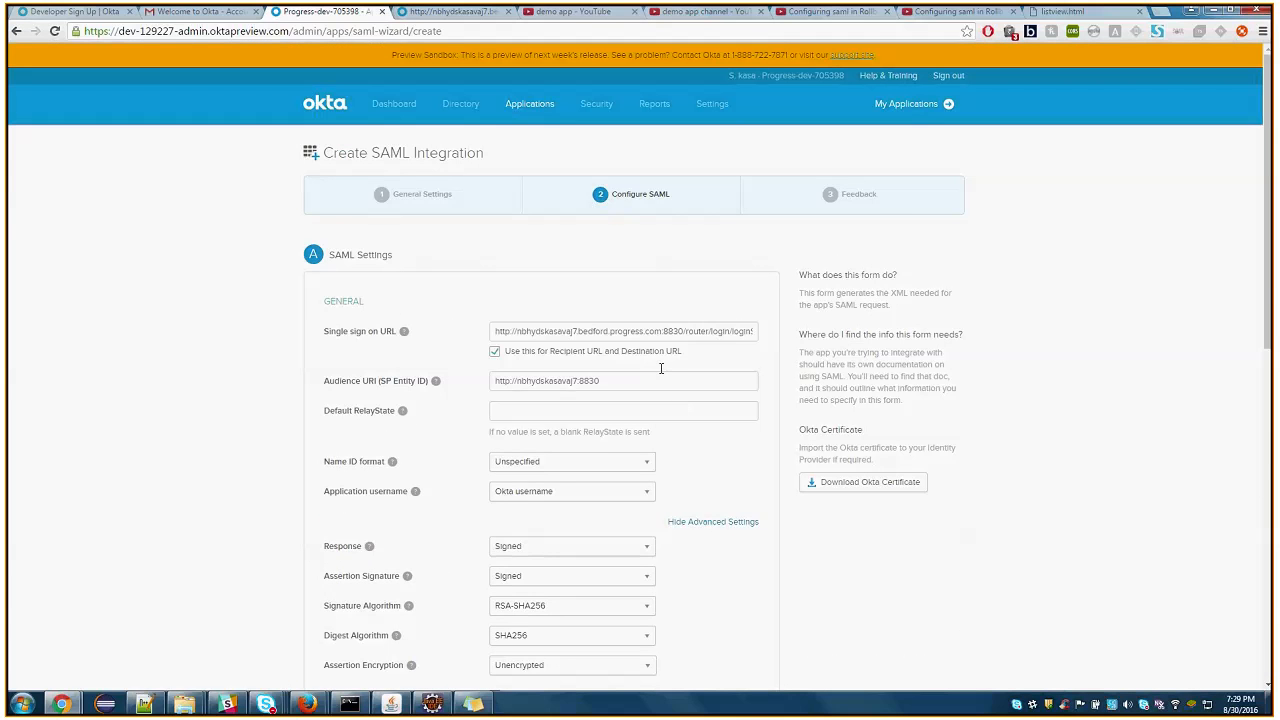
scroll(660, 368, down, 5)
scroll(661, 368, down, 2)
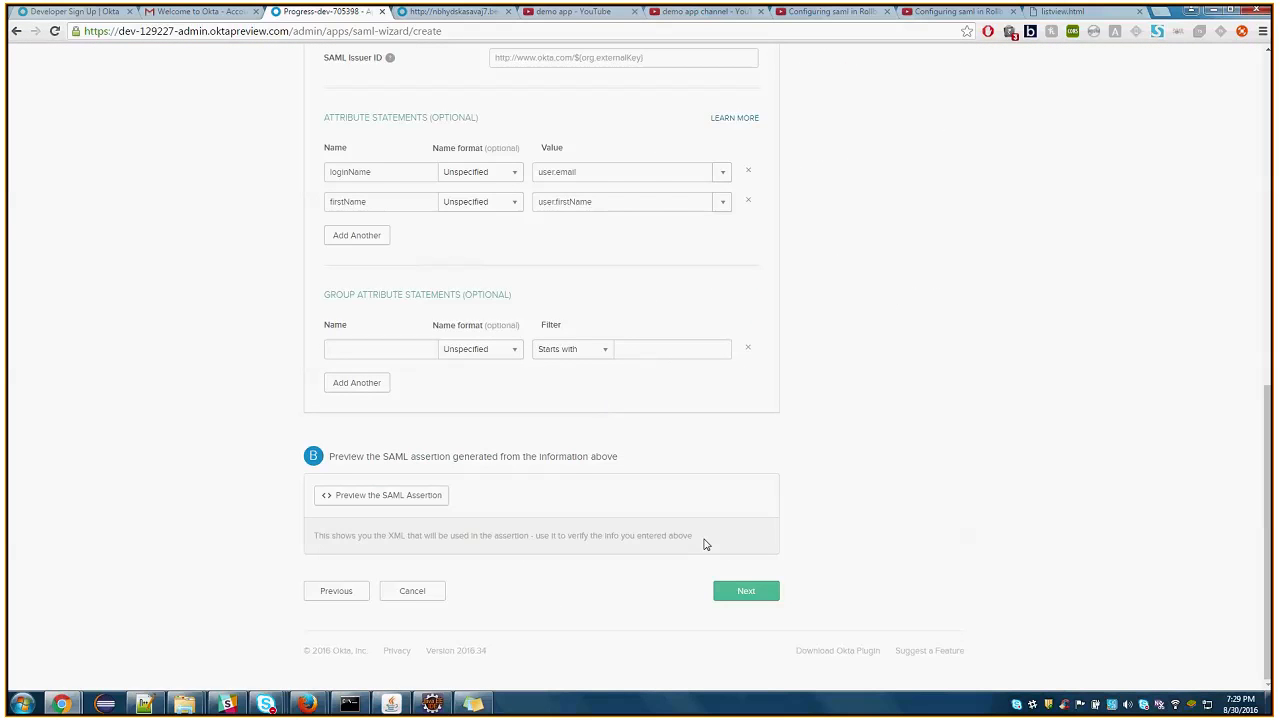
scroll(743, 524, up, 5)
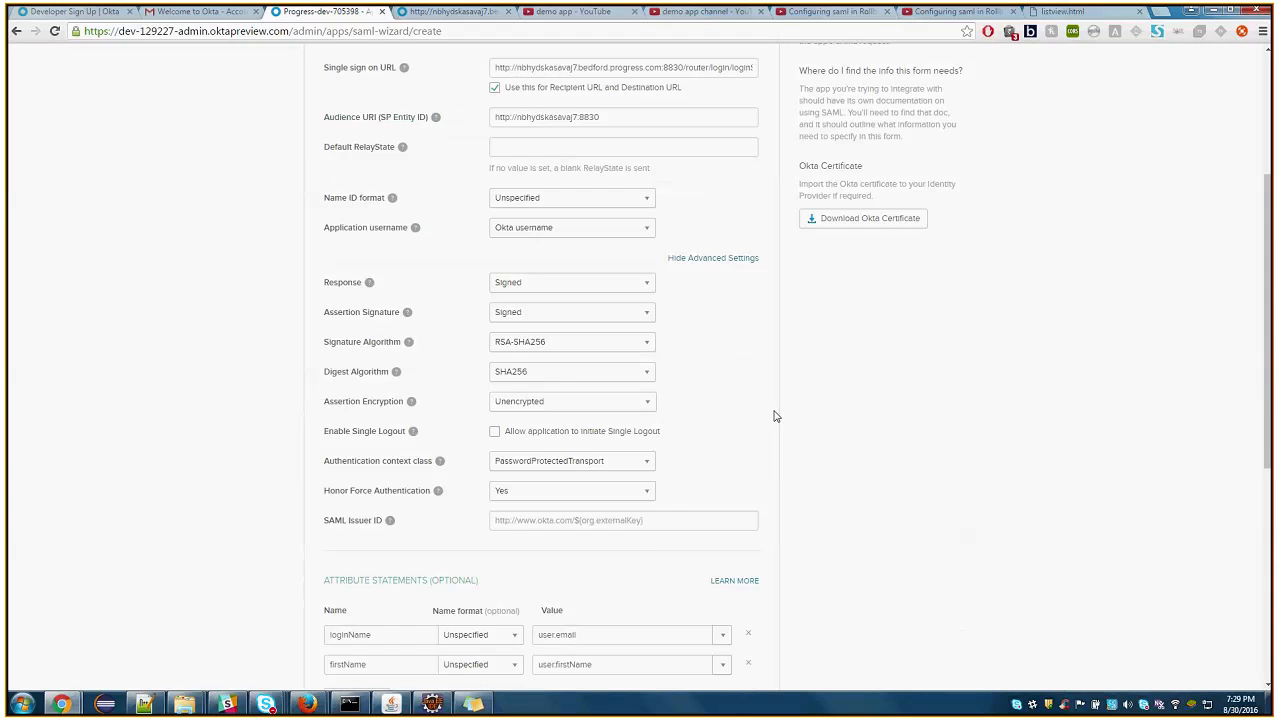
scroll(773, 416, up, 3)
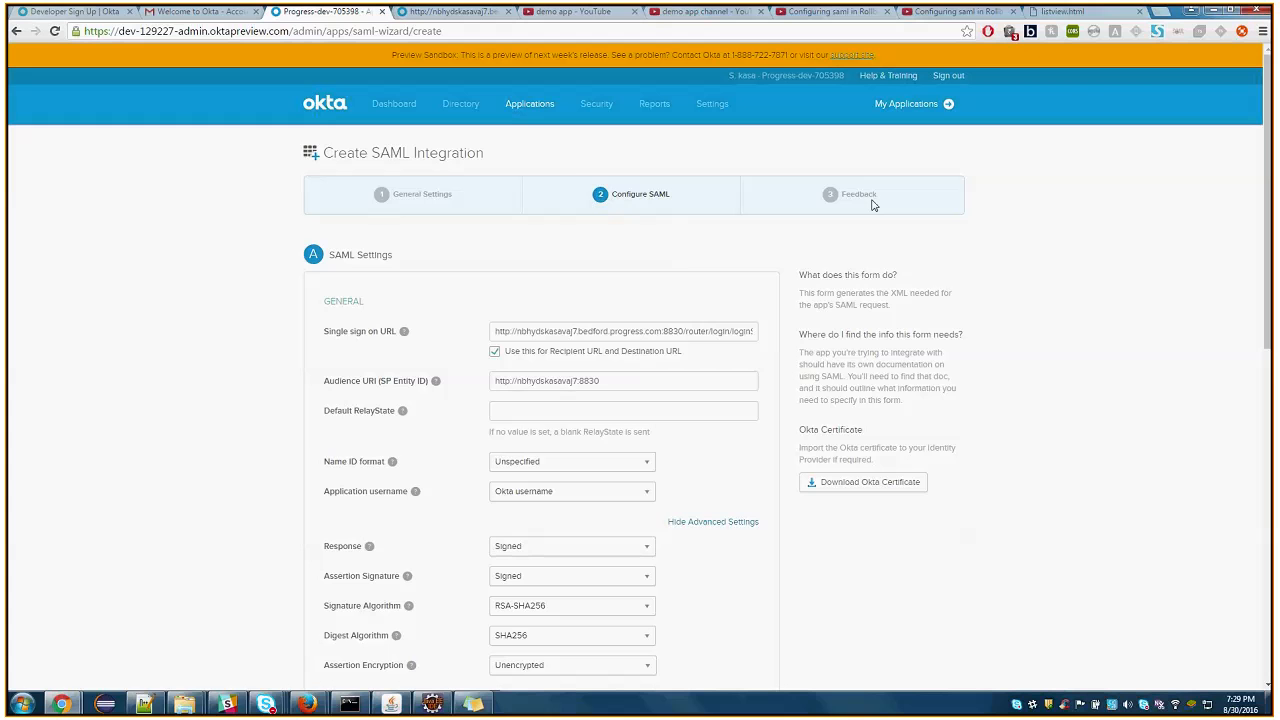
Open the existing testsaml application from the Okta applications list and examine its general SAML settings
mouse_move(529, 105)
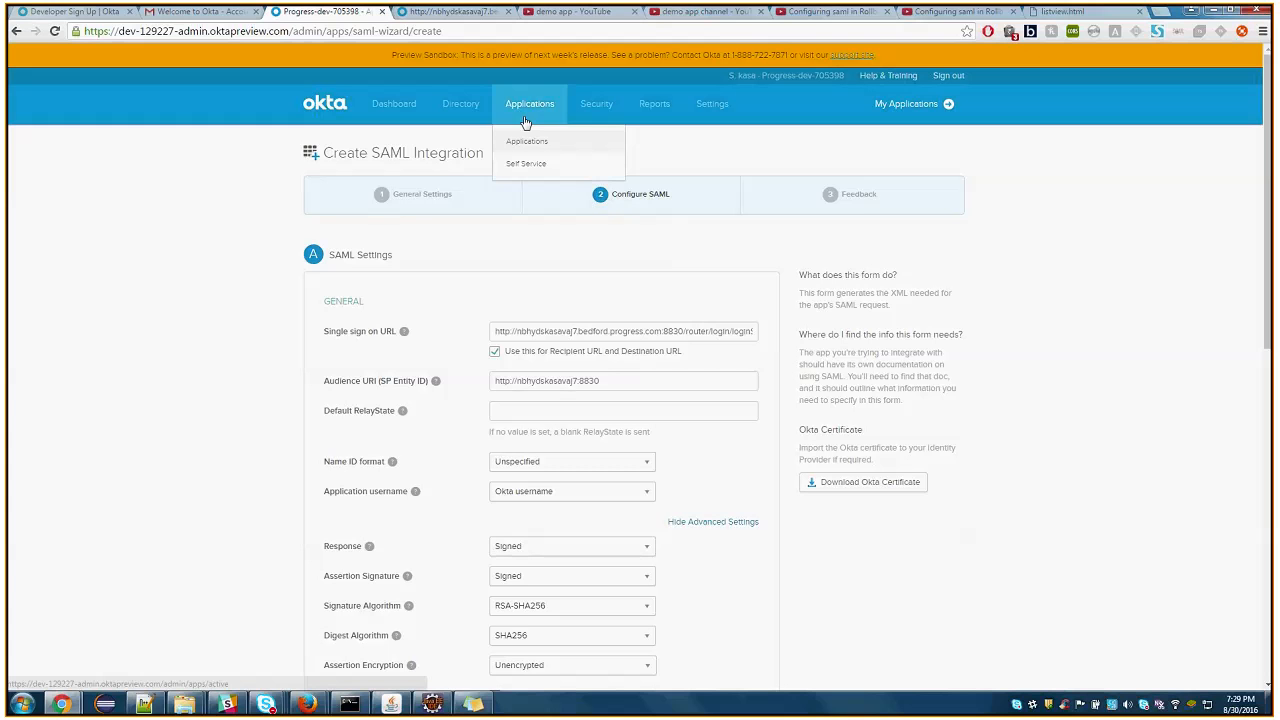
click(539, 150)
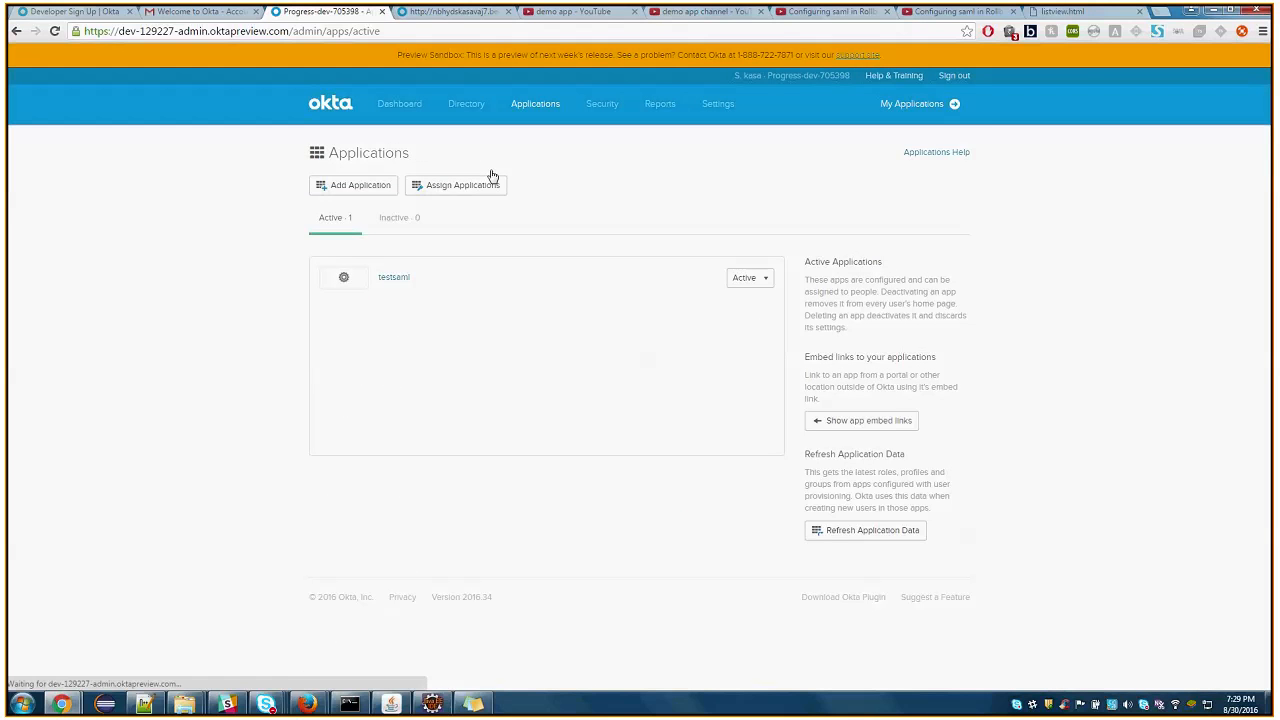
click(403, 280)
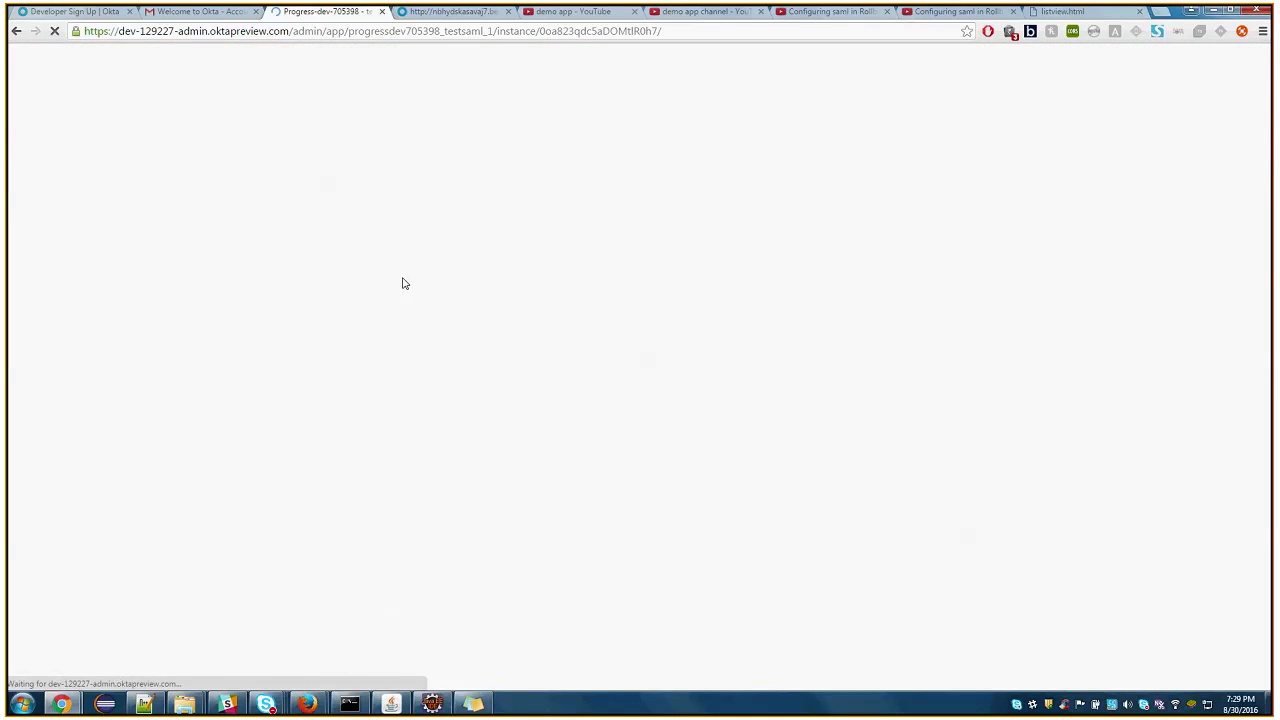
click(501, 238)
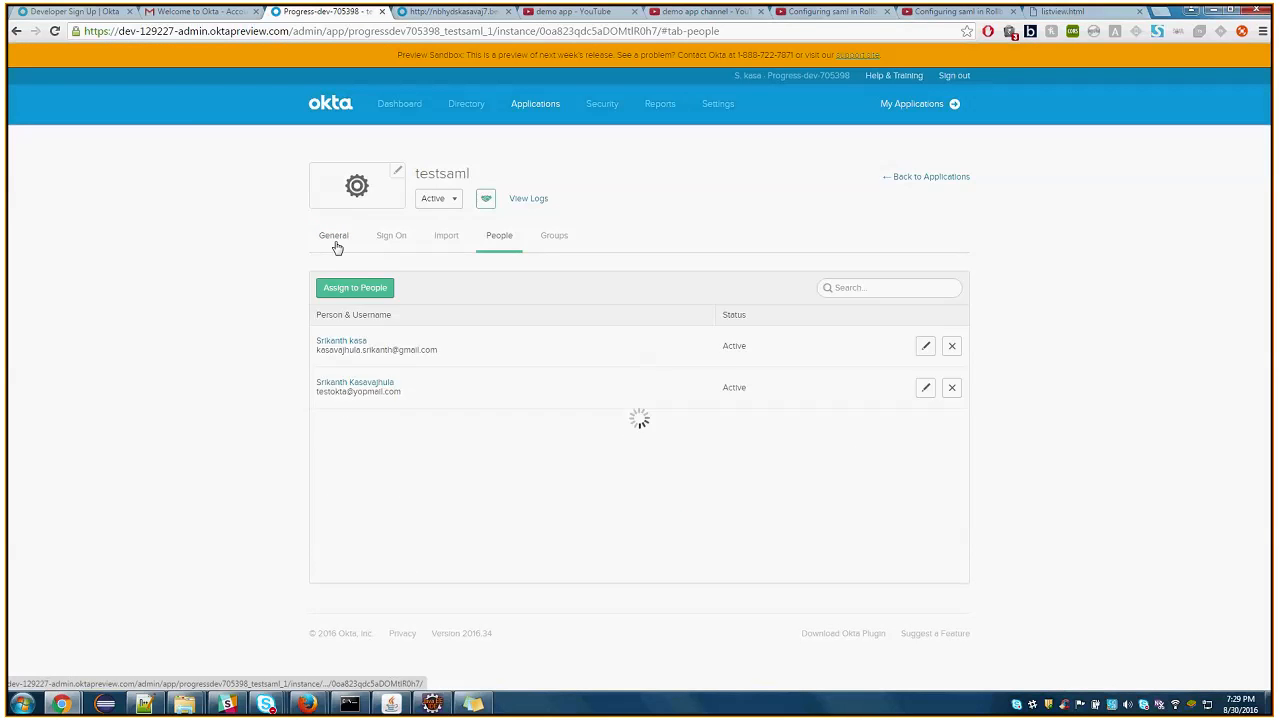
click(336, 241)
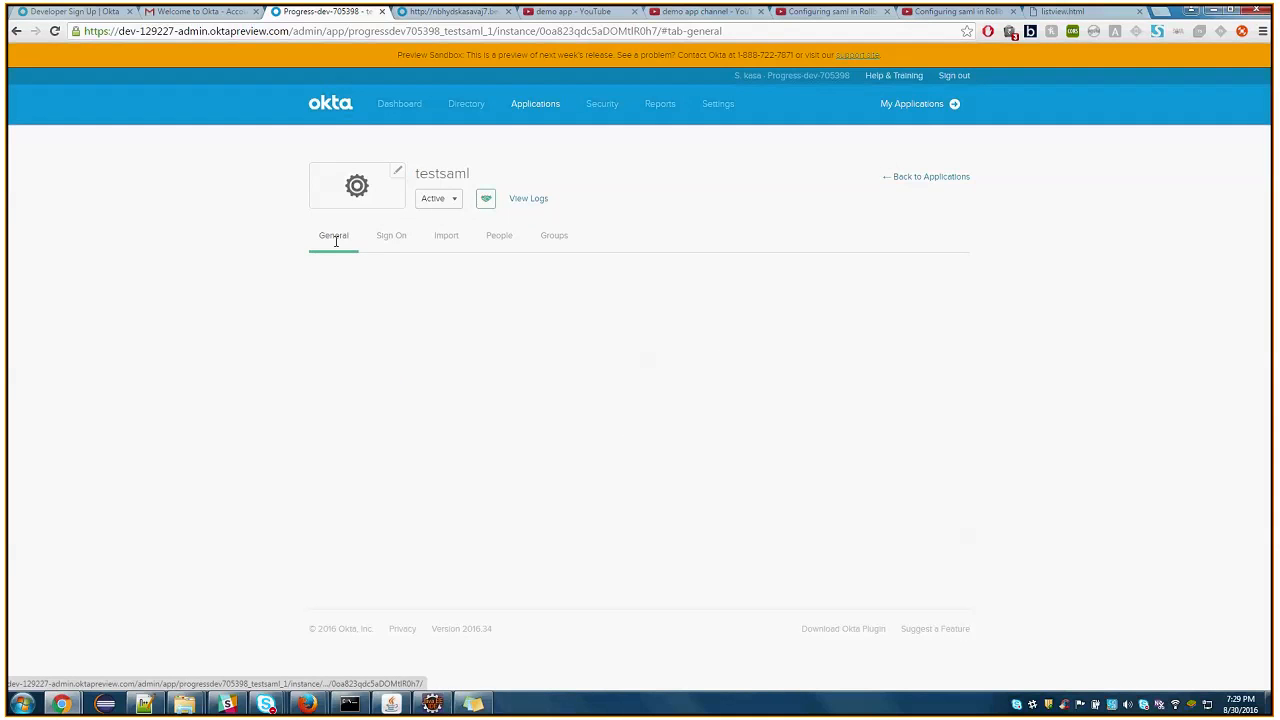
scroll(640, 317, down, 5)
scroll(530, 440, down, 2)
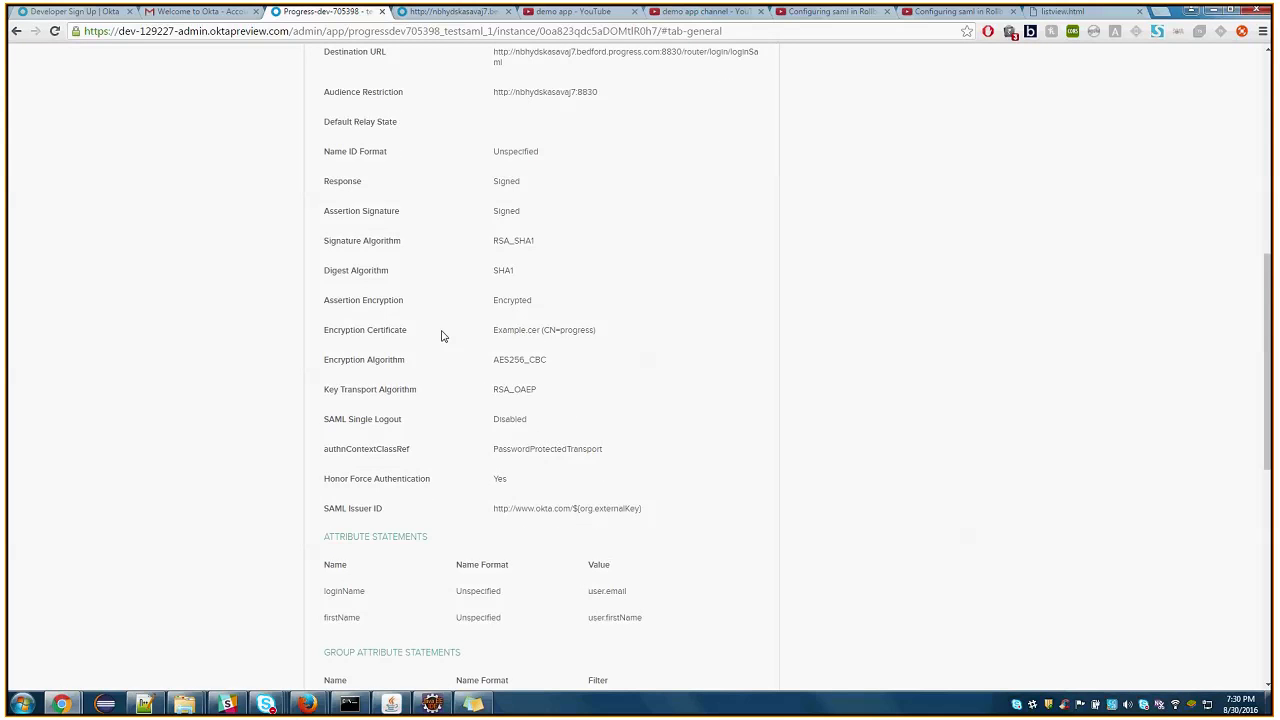
Edit the testsaml app's SAML settings and set Assertion Encryption to Unencrypted in the advanced settings
drag(494, 302, 531, 298)
click(655, 303)
scroll(655, 303, up, 1)
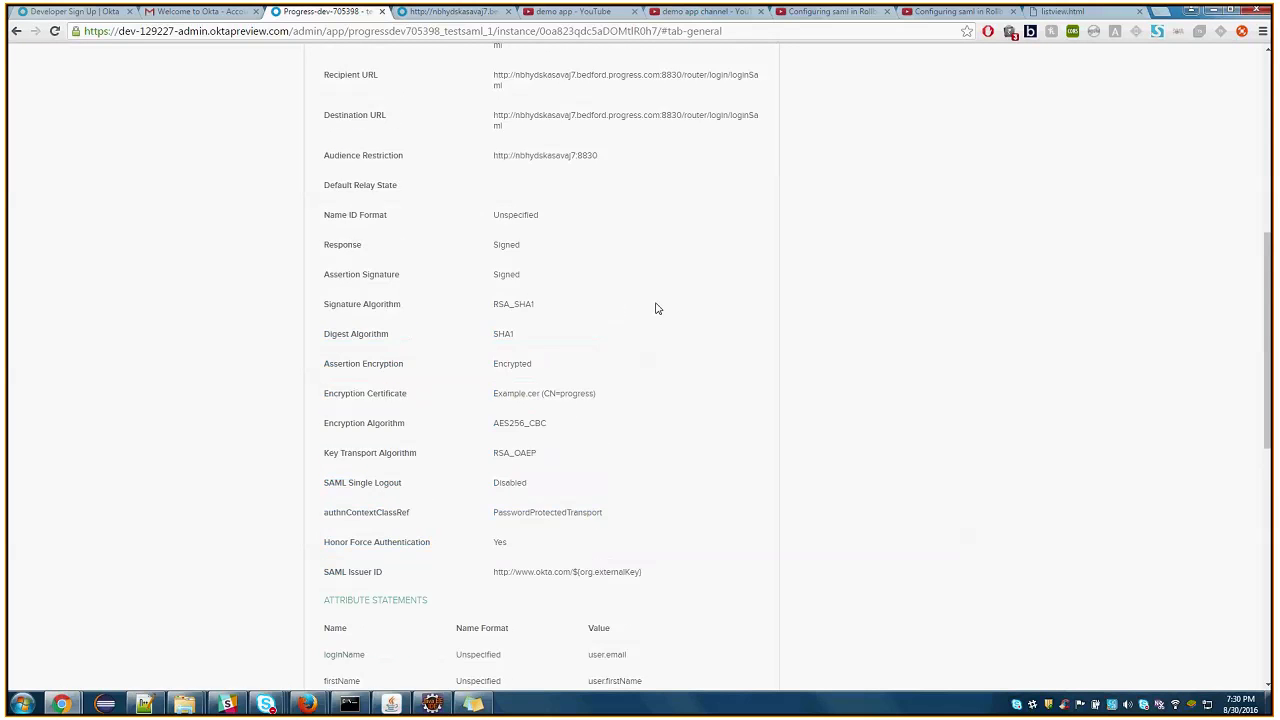
scroll(655, 308, up, 2)
click(748, 102)
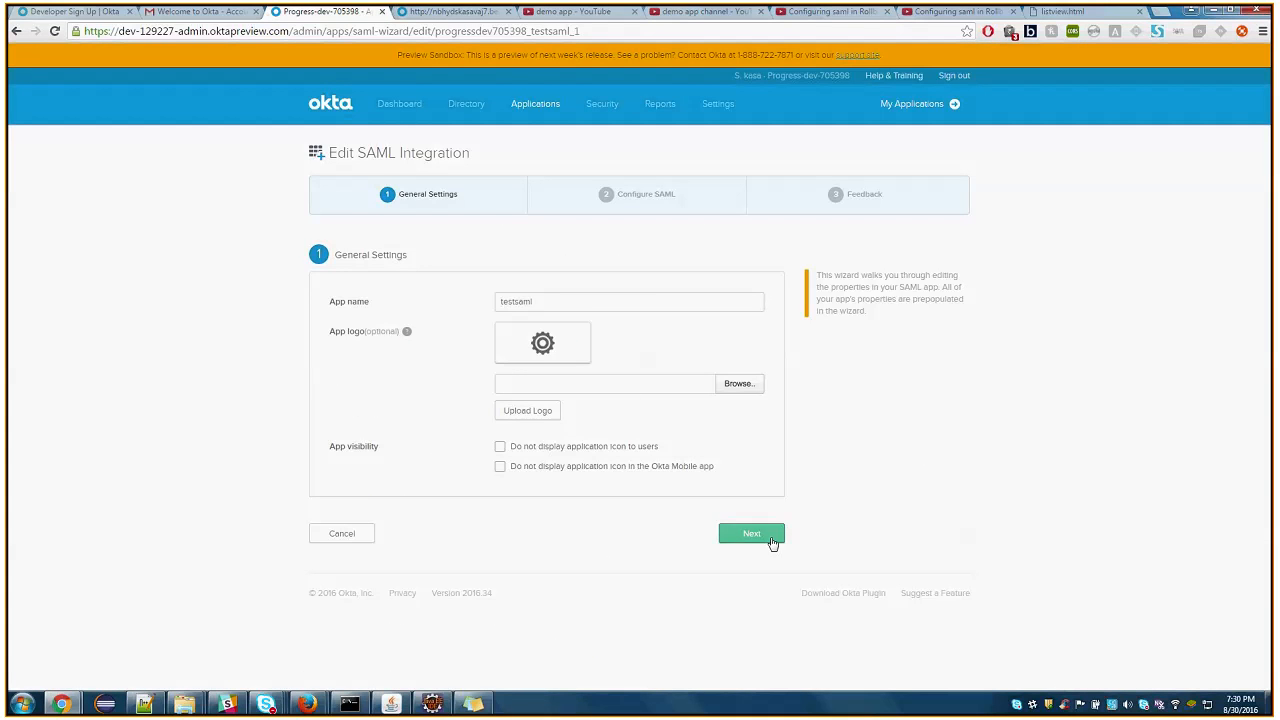
click(752, 535)
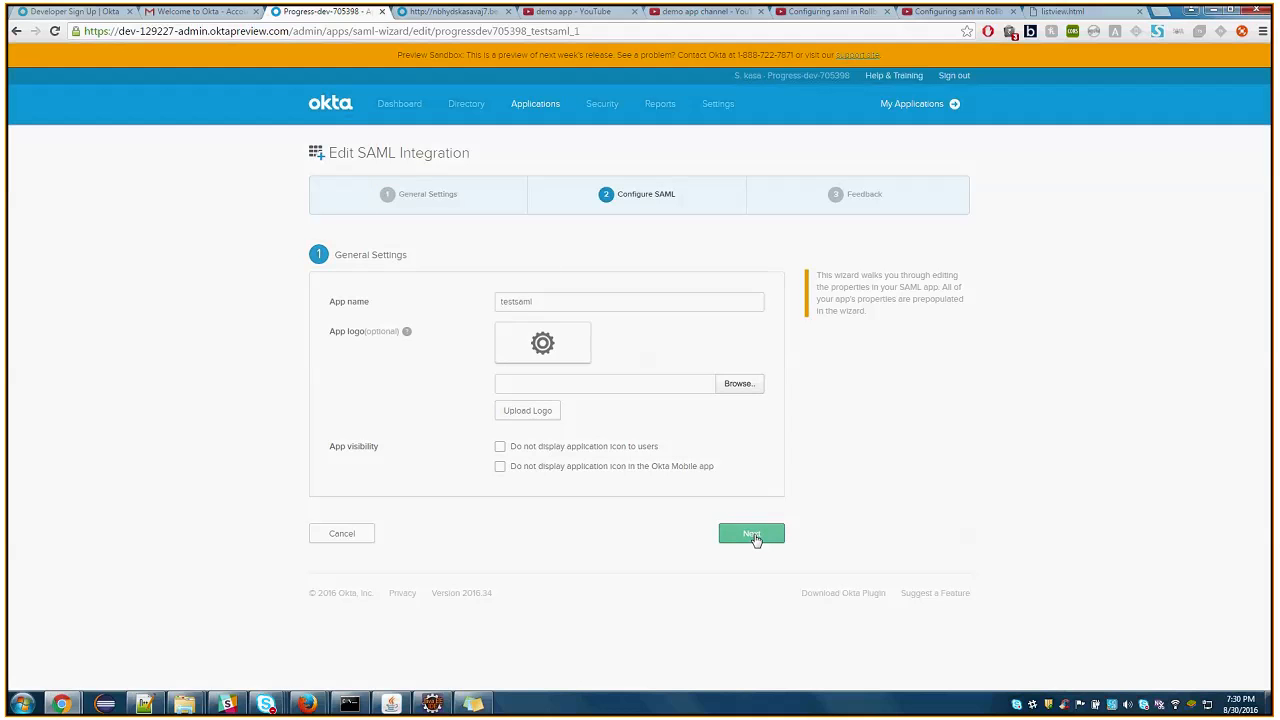
scroll(613, 390, down, 2)
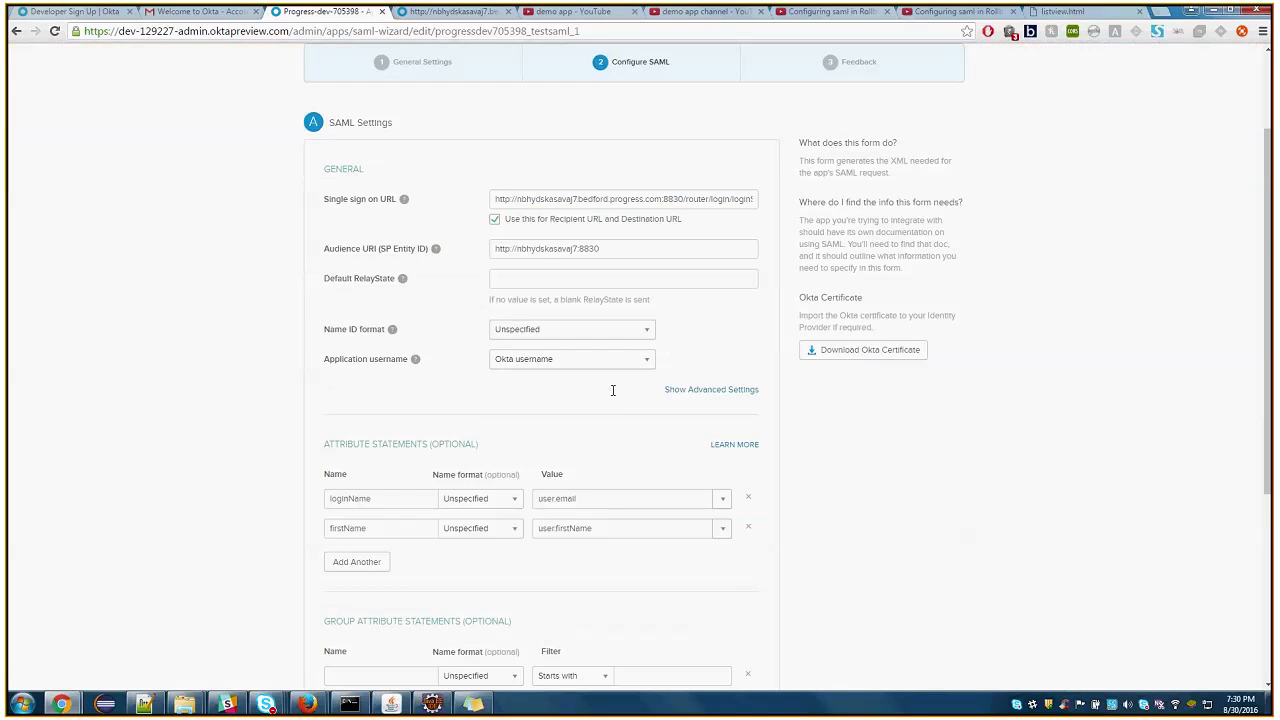
click(711, 389)
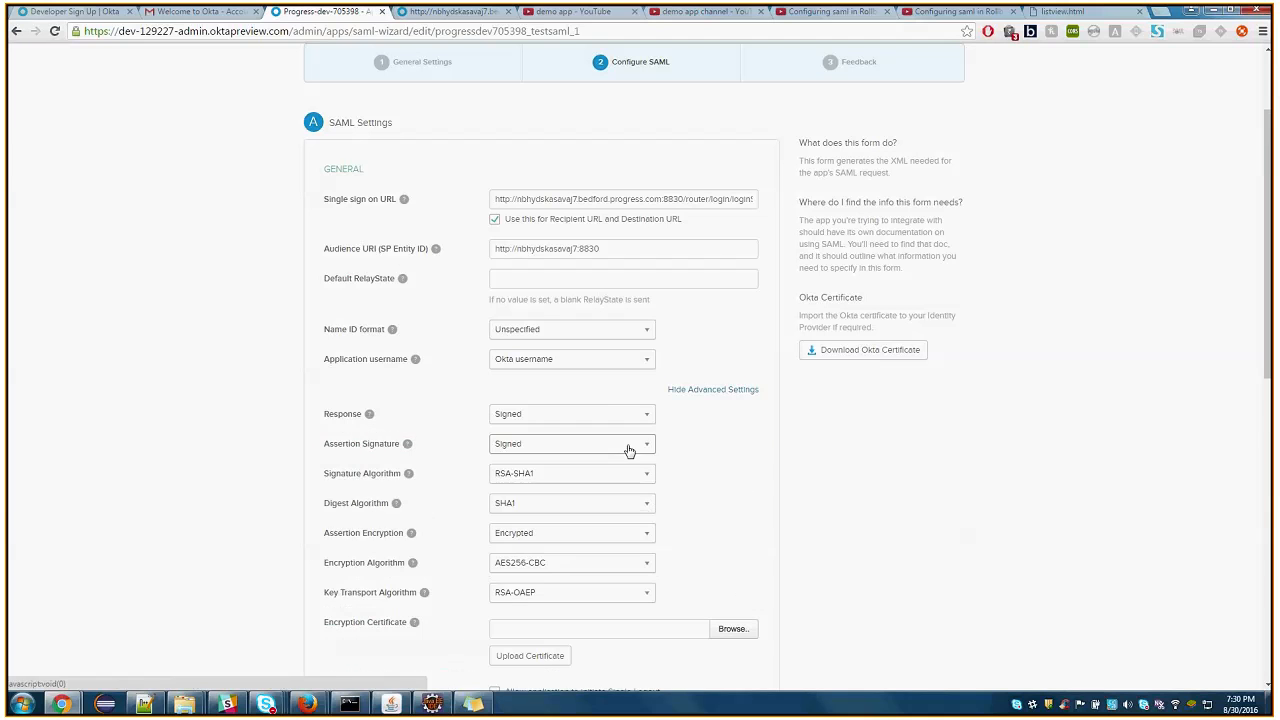
click(631, 533)
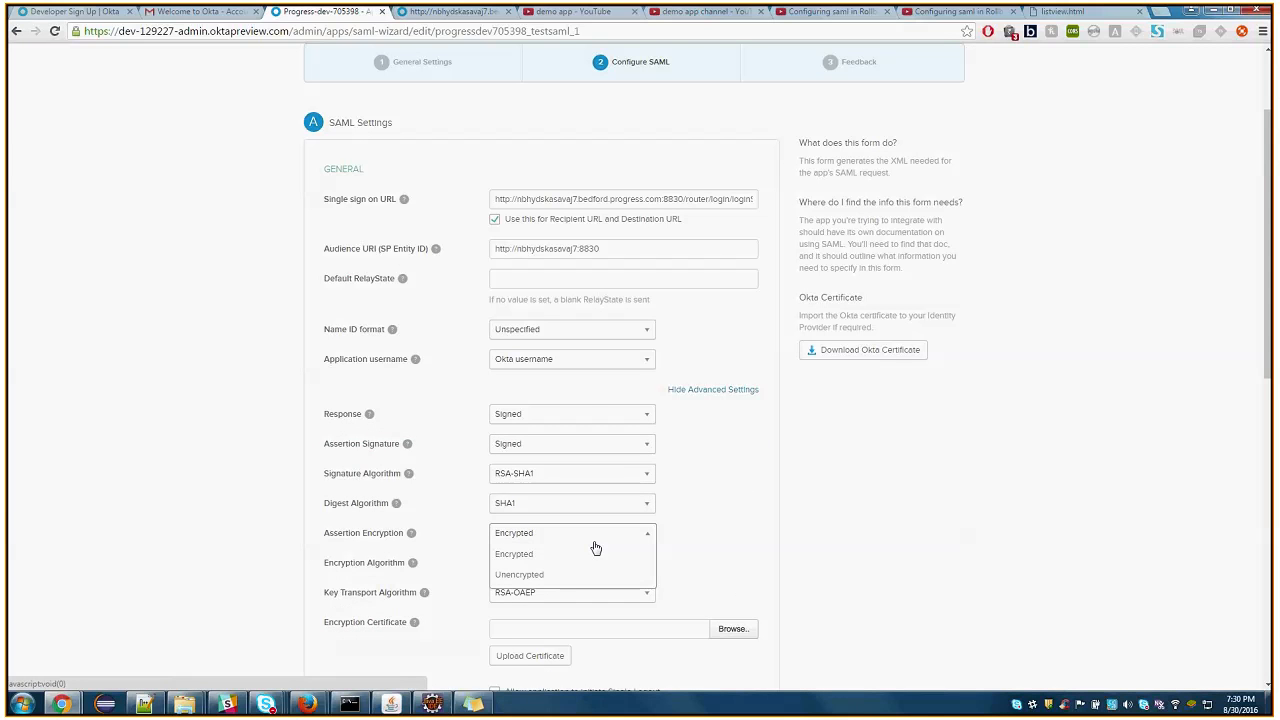
click(526, 576)
Check the loginName and firstName attribute statements and finish the Edit SAML Integration wizard
scroll(623, 526, down, 1)
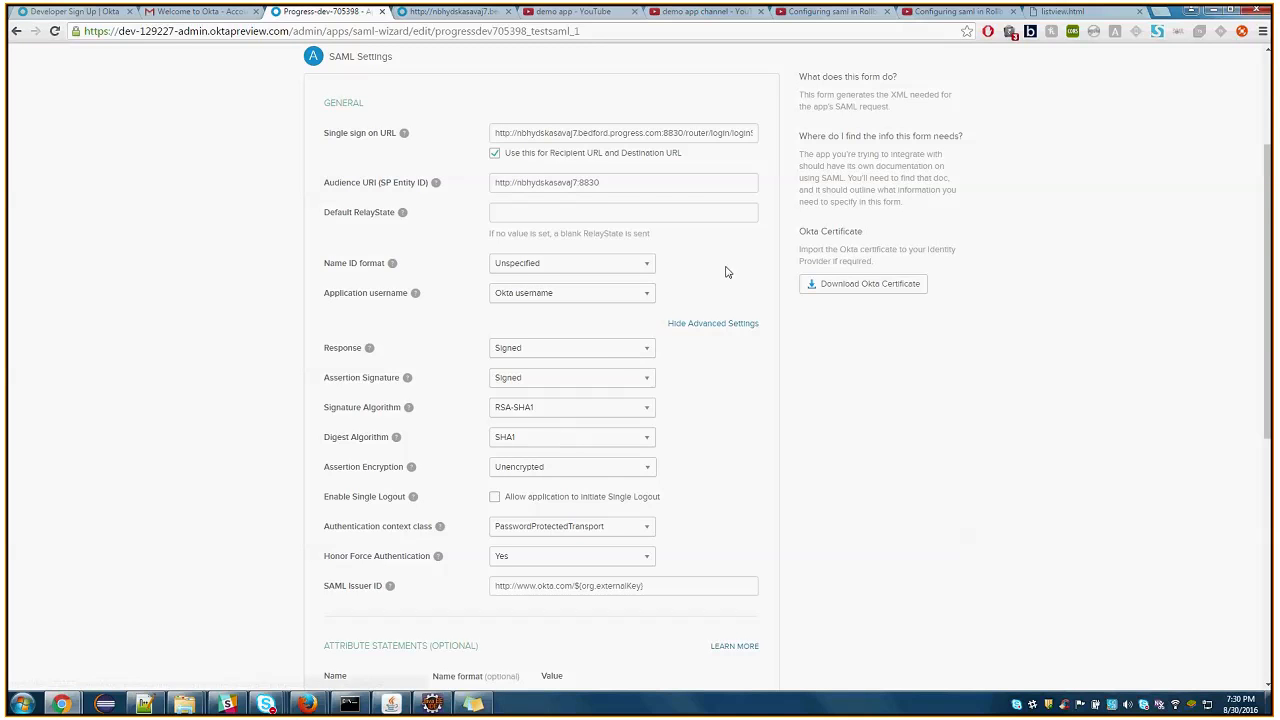
scroll(690, 290, down, 2)
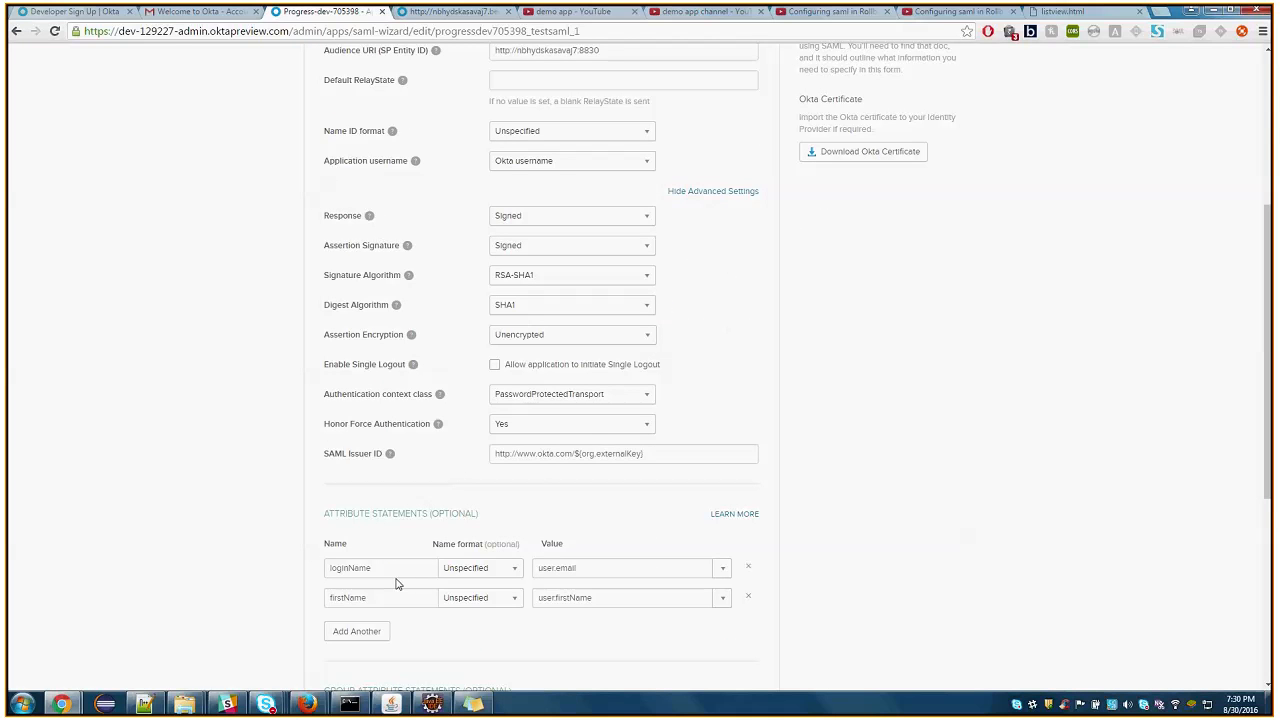
click(585, 568)
scroll(563, 563, down, 6)
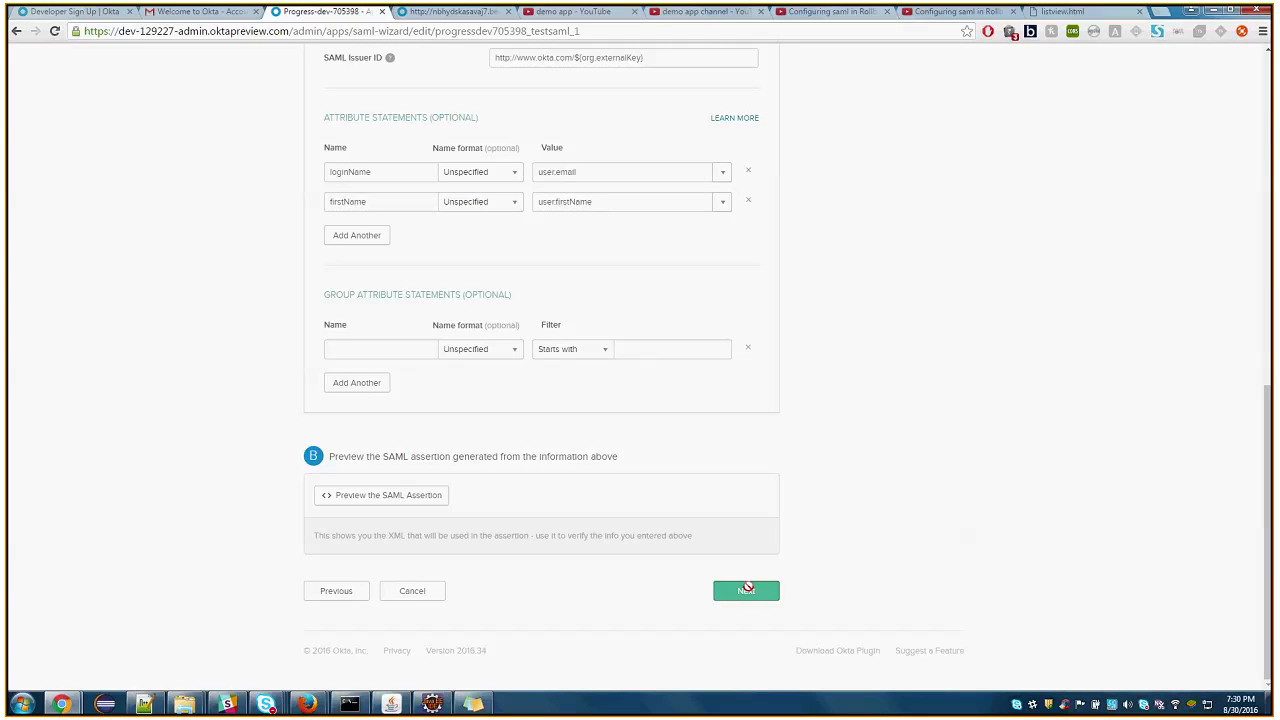
click(746, 590)
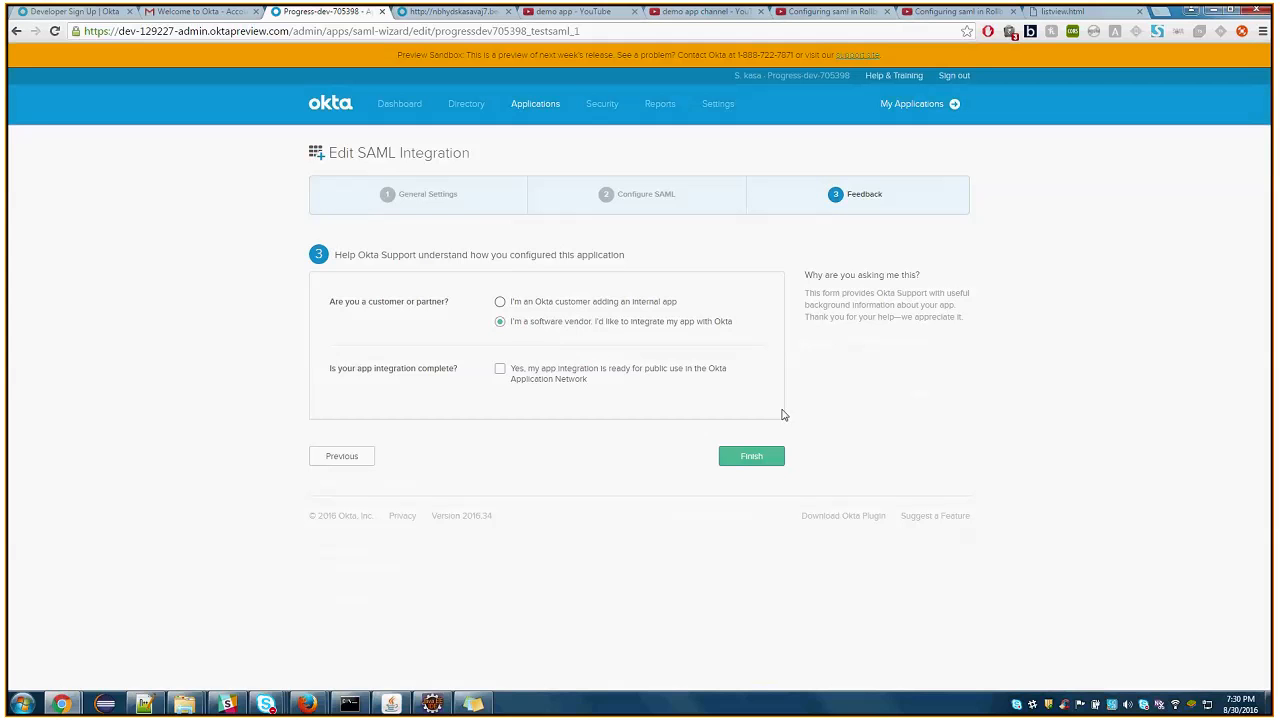
click(749, 456)
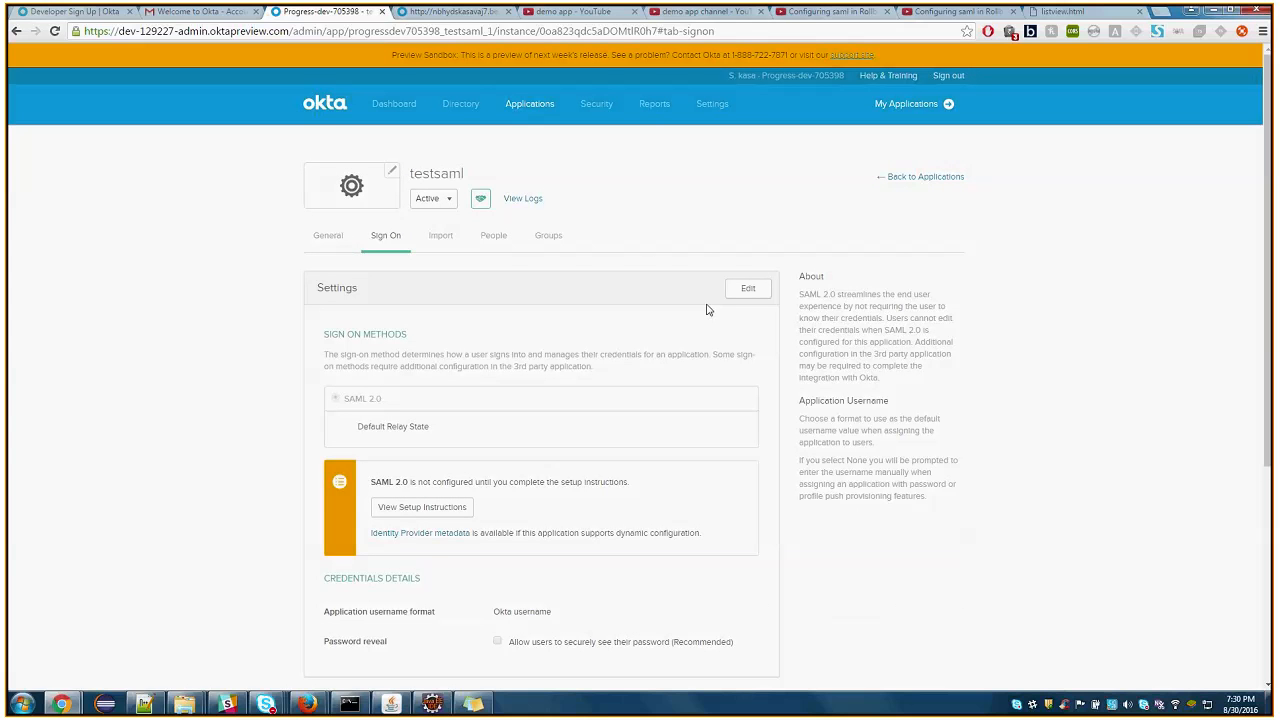
Switch to Rollbase's SAML/ADFS page and check the Issuer and Service Provider/Relying Party Entity ID values
click(65, 706)
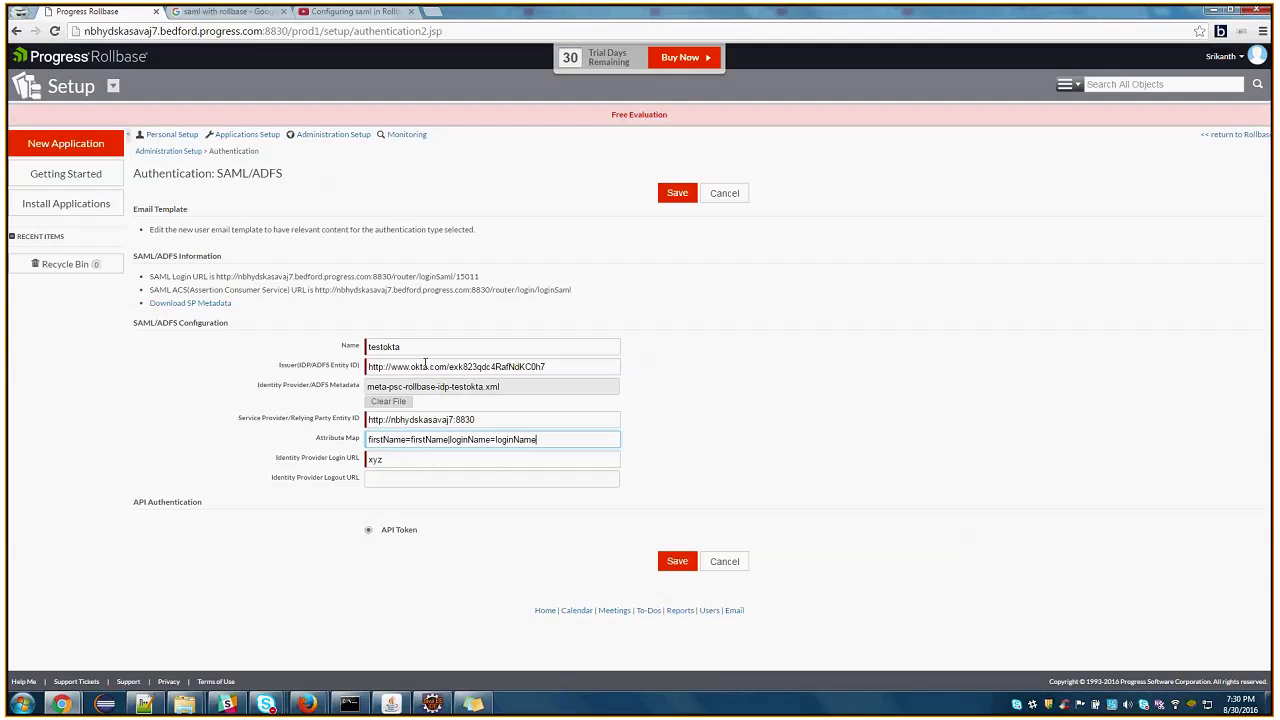
click(548, 366)
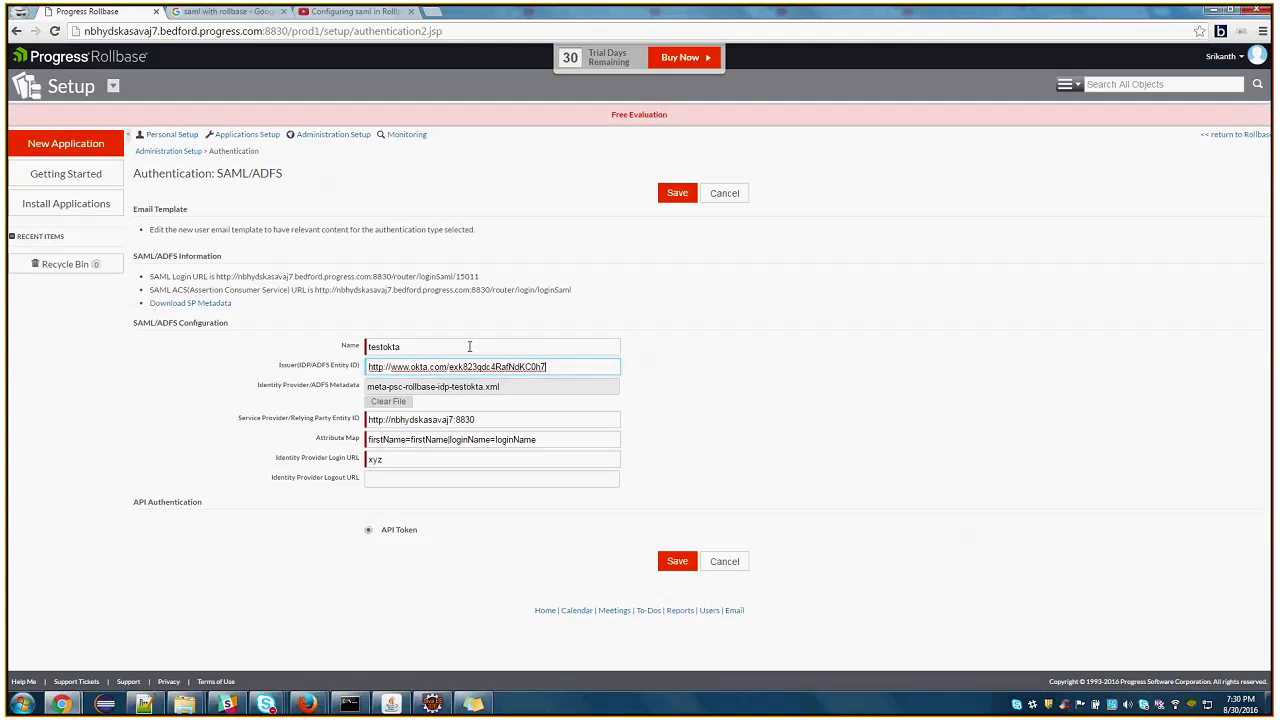
drag(557, 368, 381, 362)
click(382, 363)
click(863, 431)
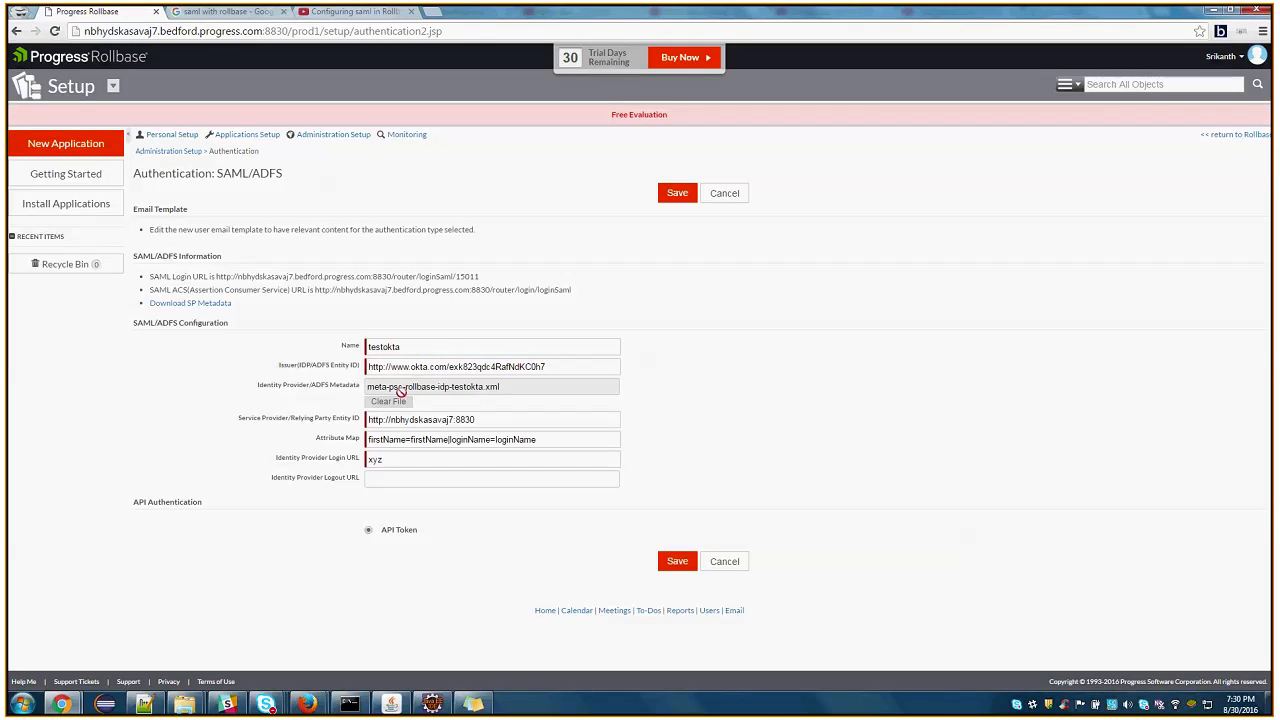
drag(476, 420, 356, 419)
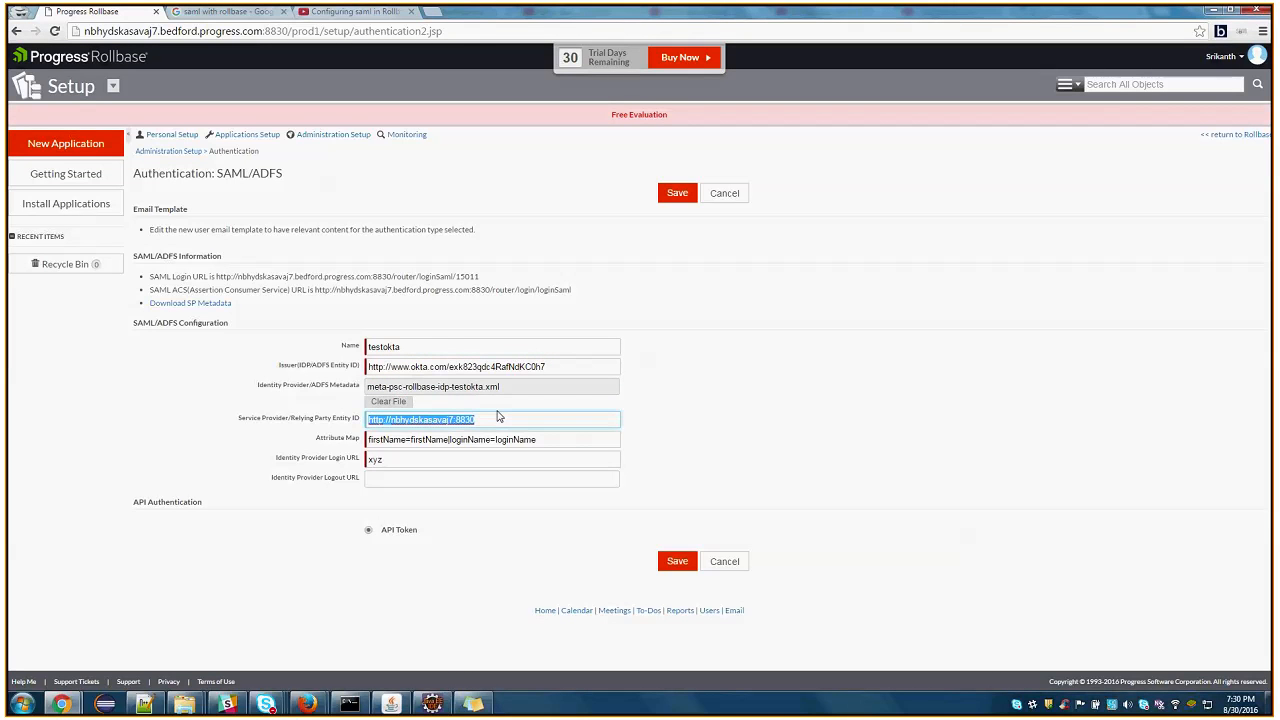
click(511, 421)
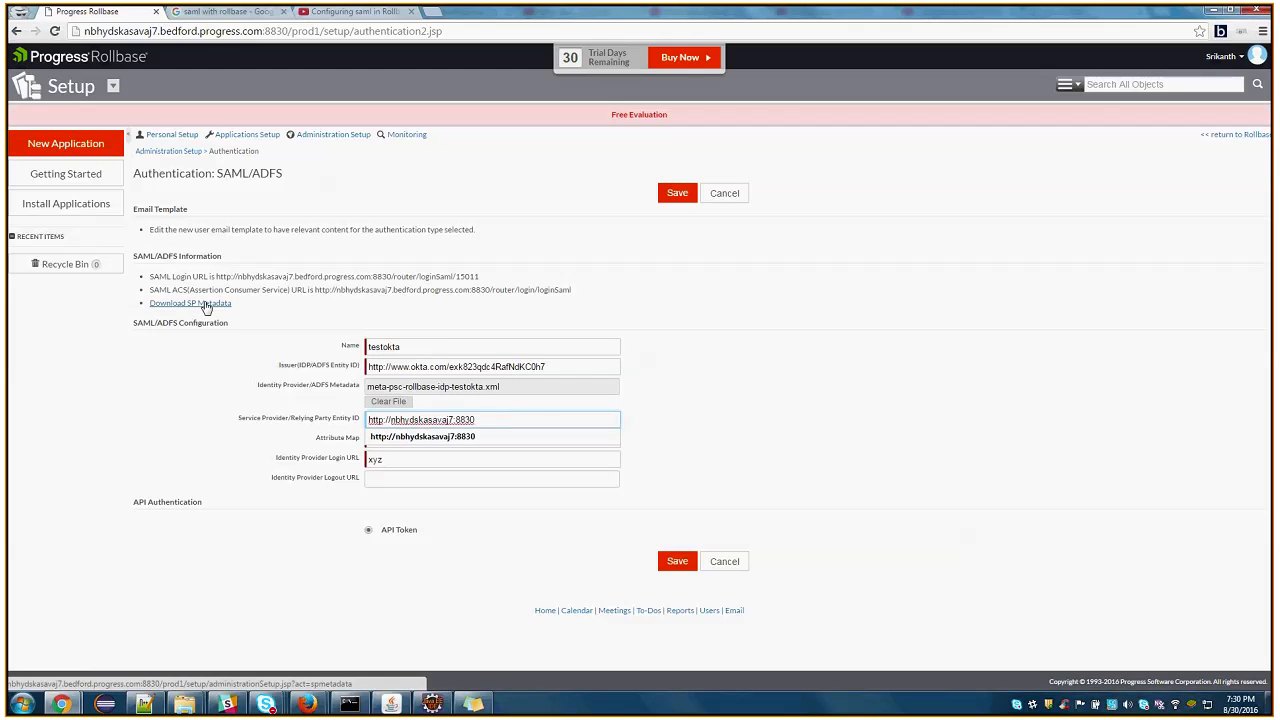
Examine the firstName and loginName pairs in Rollbase's Attribute Map
click(394, 458)
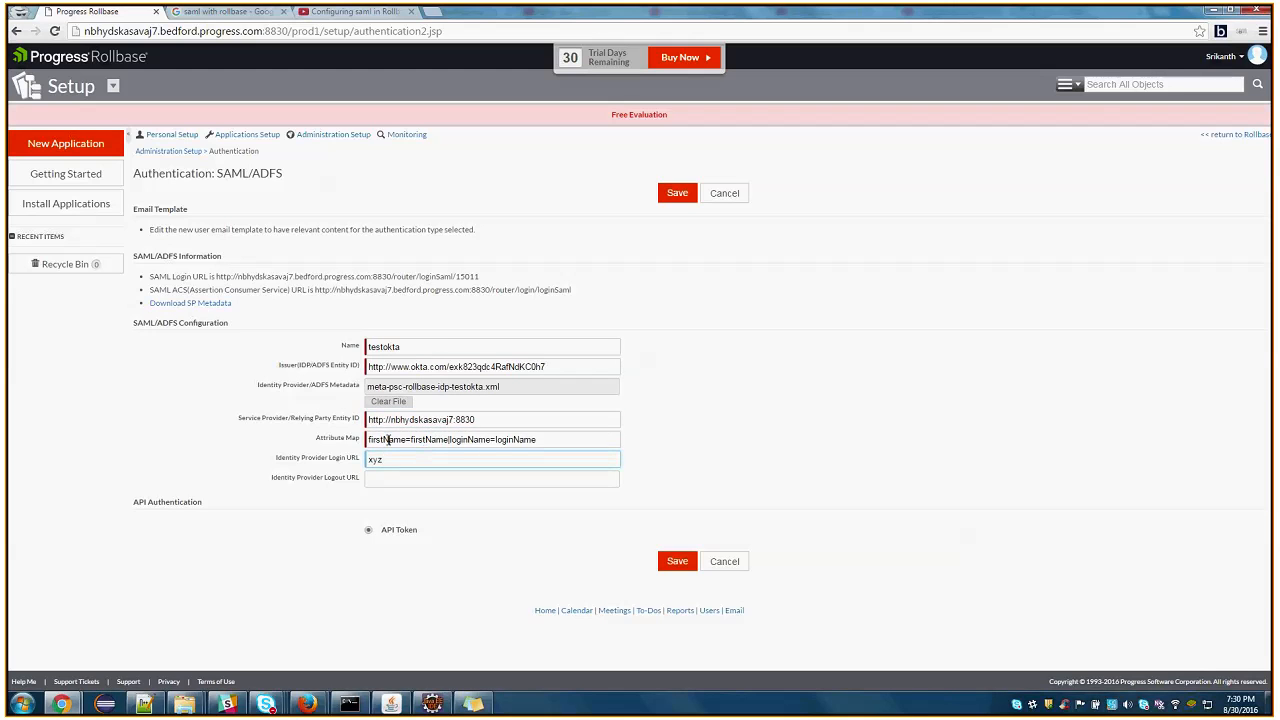
double_click(389, 439)
double_click(432, 439)
click(480, 440)
double_click(471, 440)
double_click(515, 440)
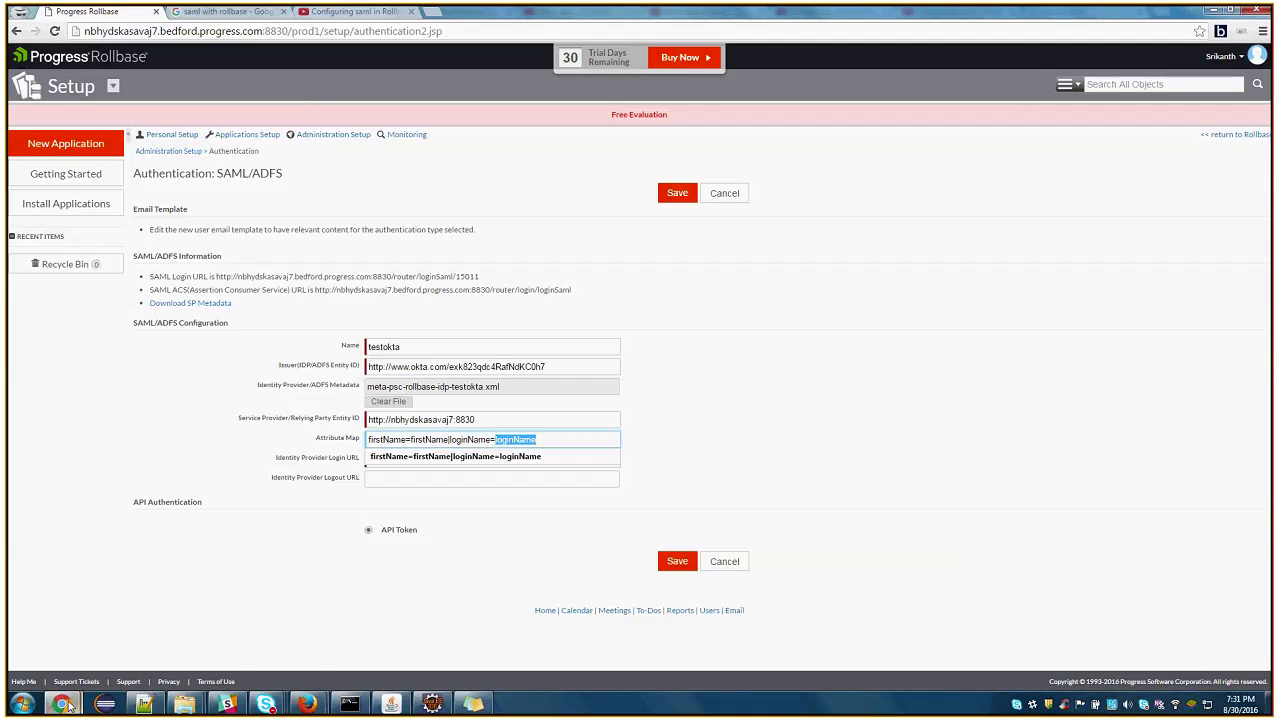
Check which Okta details the Issuer and Identity Provider/ADFS Metadata fields in Rollbase require
mouse_move(64, 706)
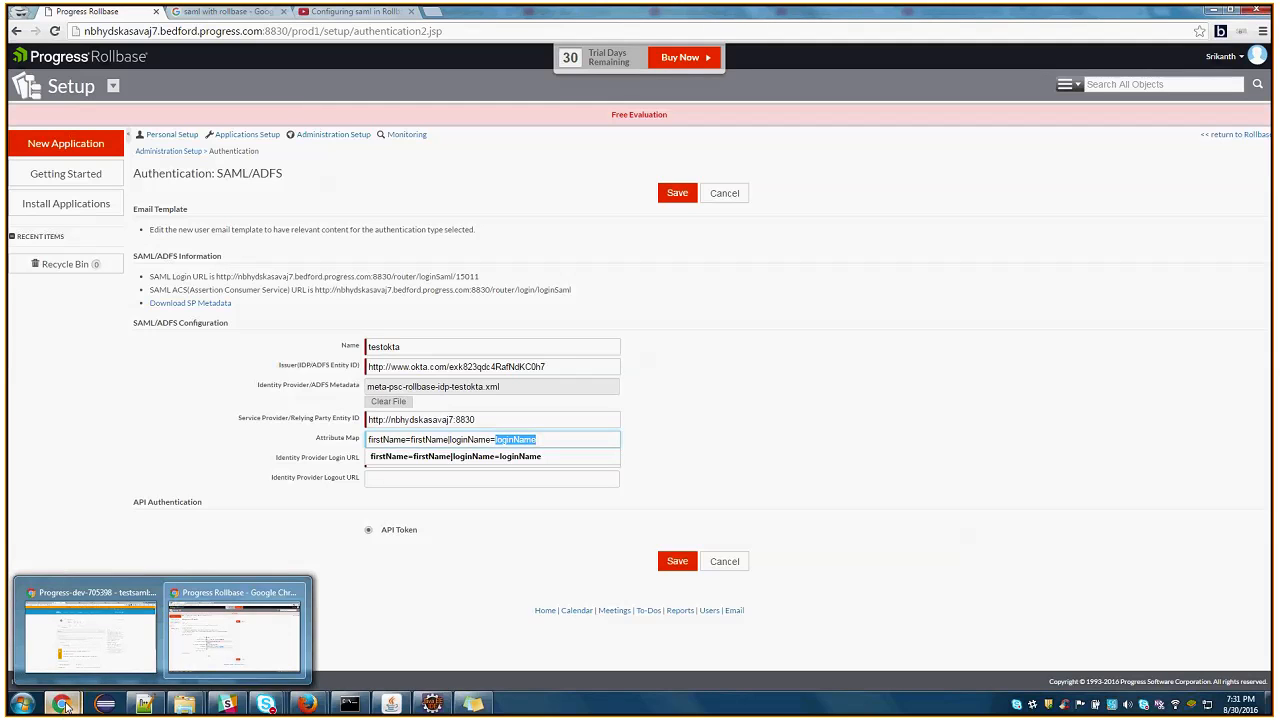
drag(278, 367, 358, 366)
click(317, 372)
drag(257, 386, 358, 388)
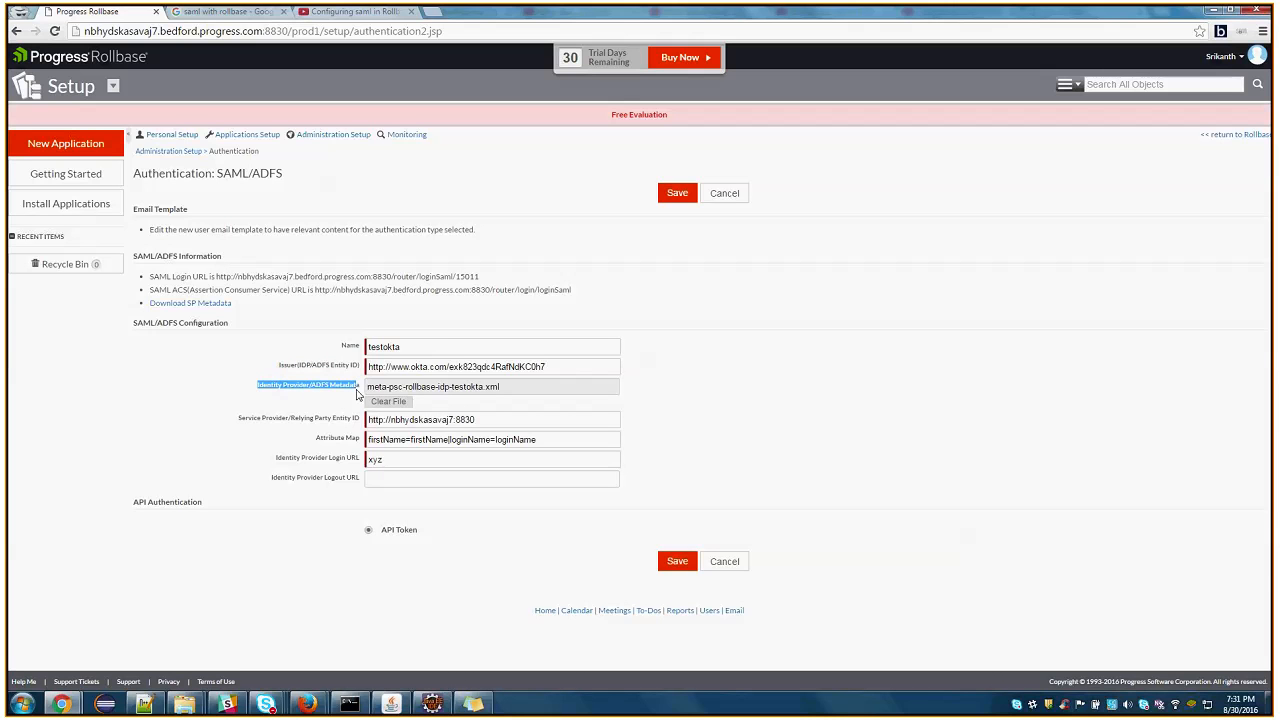
Switch back to Okta and save testsaml's Identity Provider metadata as metadata (1) in the rollbase config folder
click(61, 704)
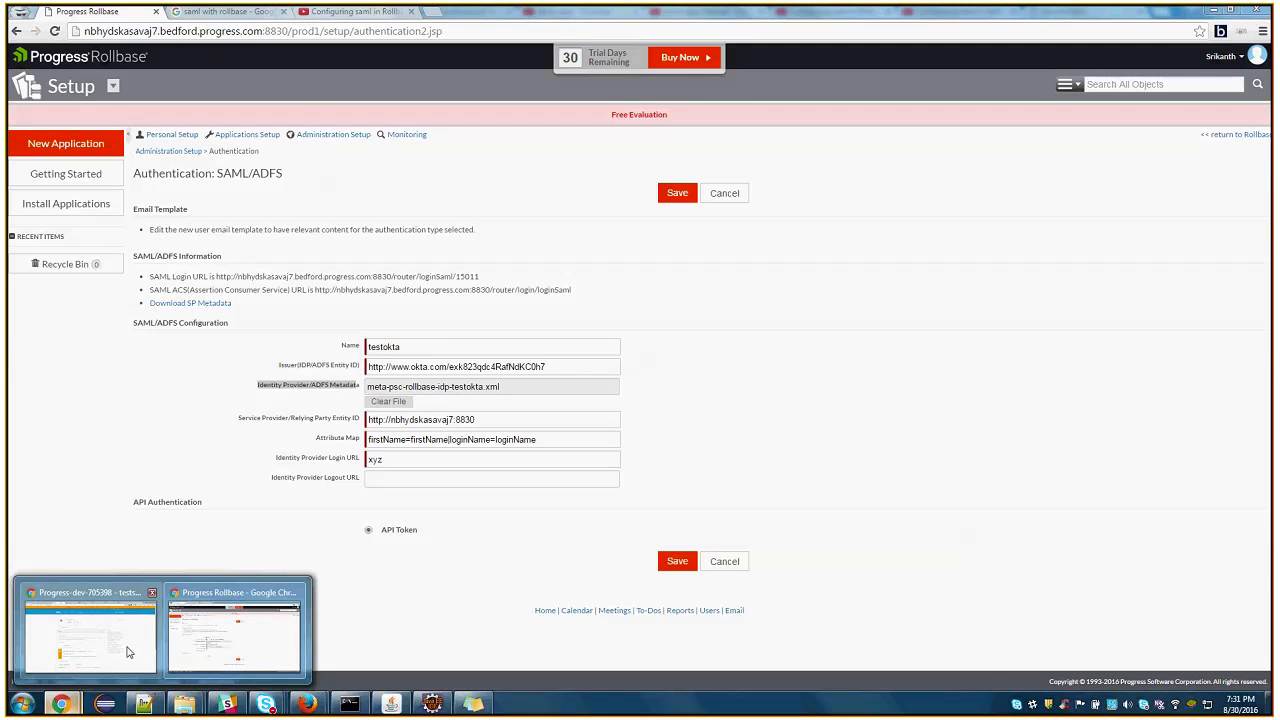
click(128, 652)
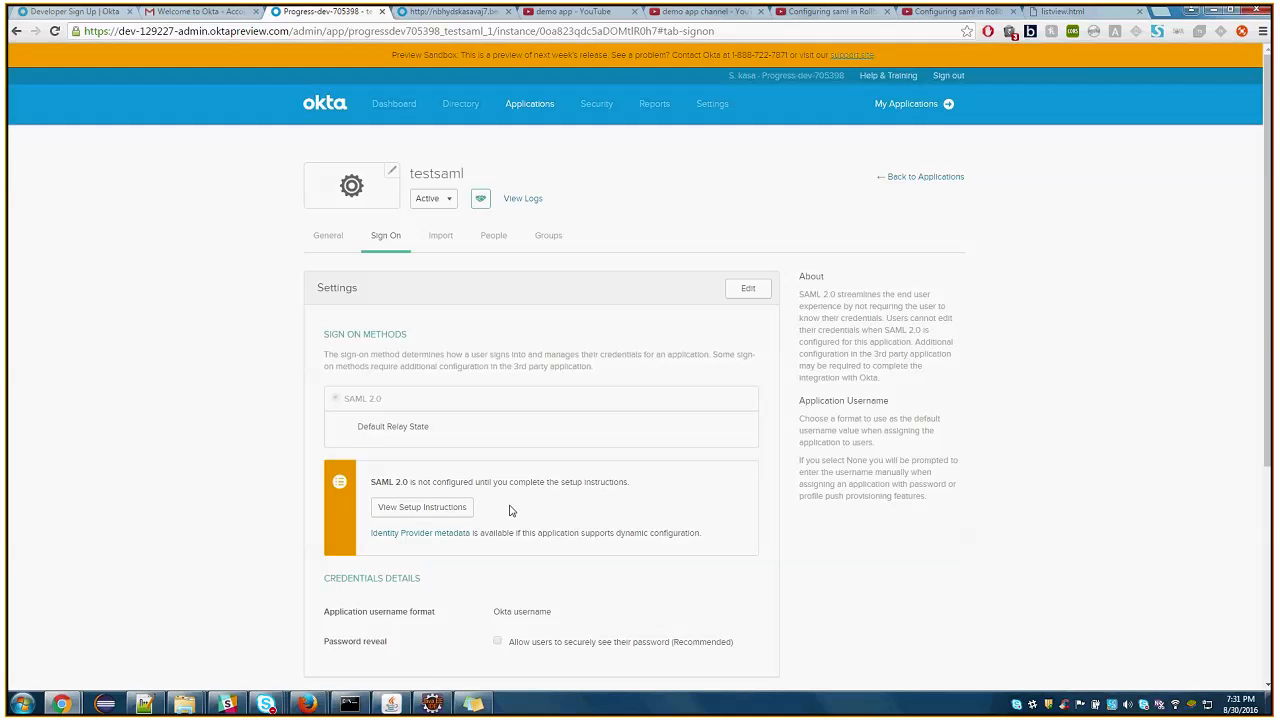
right_click(443, 537)
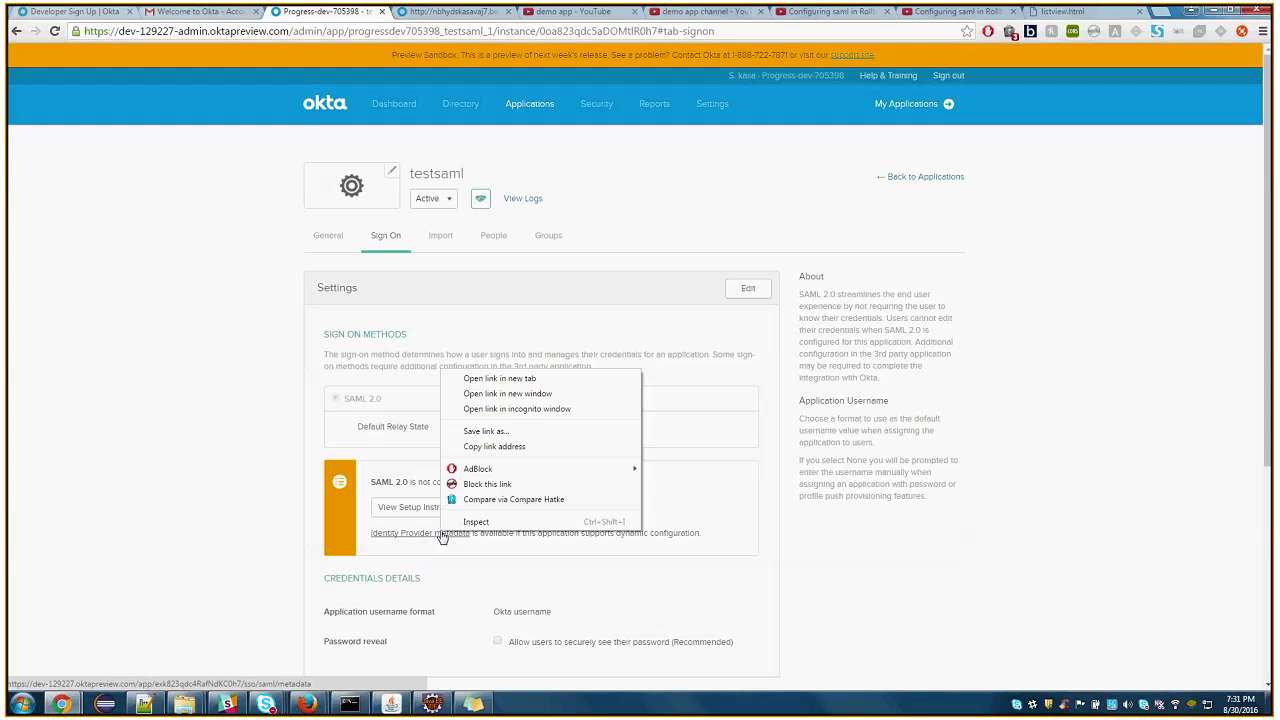
click(478, 380)
click(405, 11)
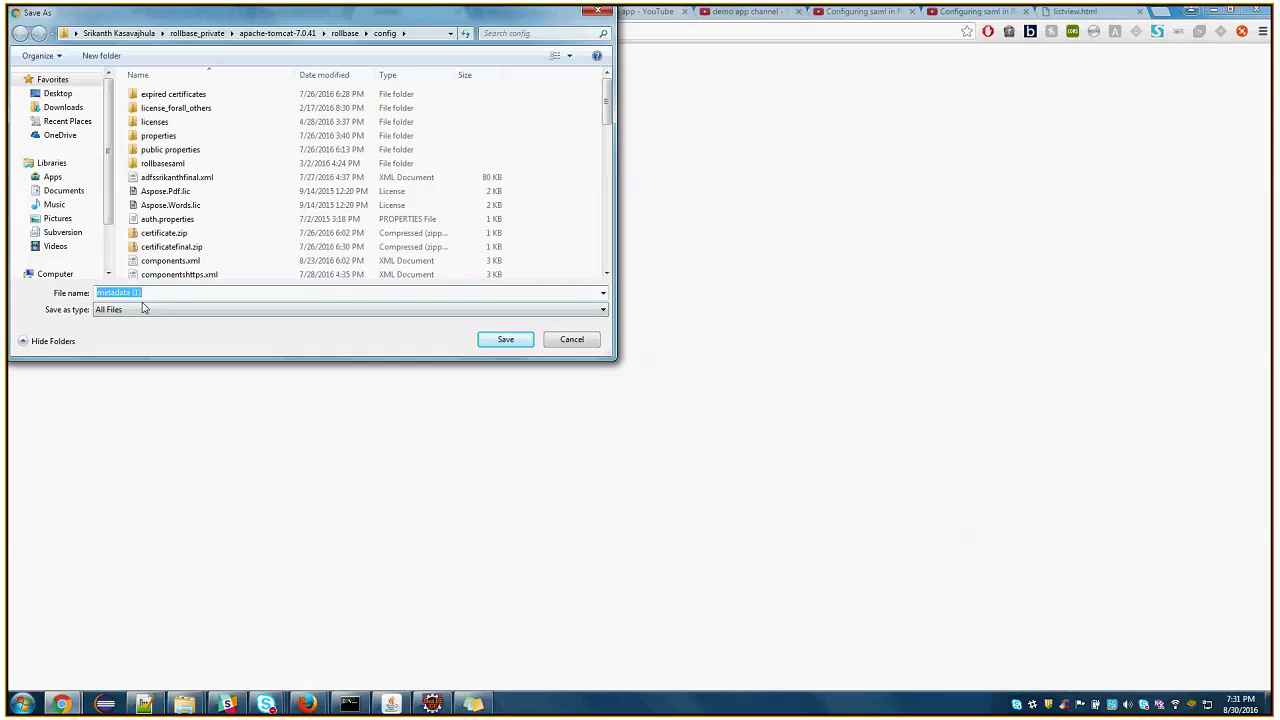
click(506, 341)
Show the downloaded metadata (1) file in its folder and examine its contents in Notepad++
right_click(42, 674)
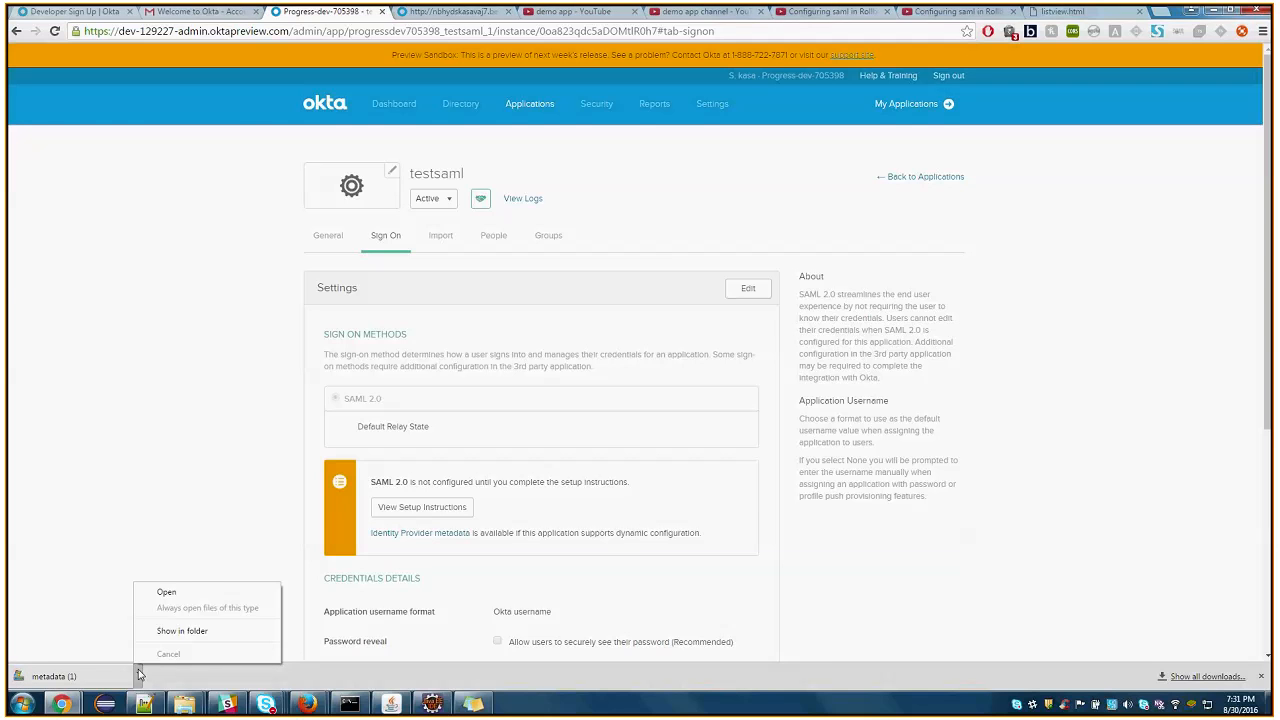
click(155, 634)
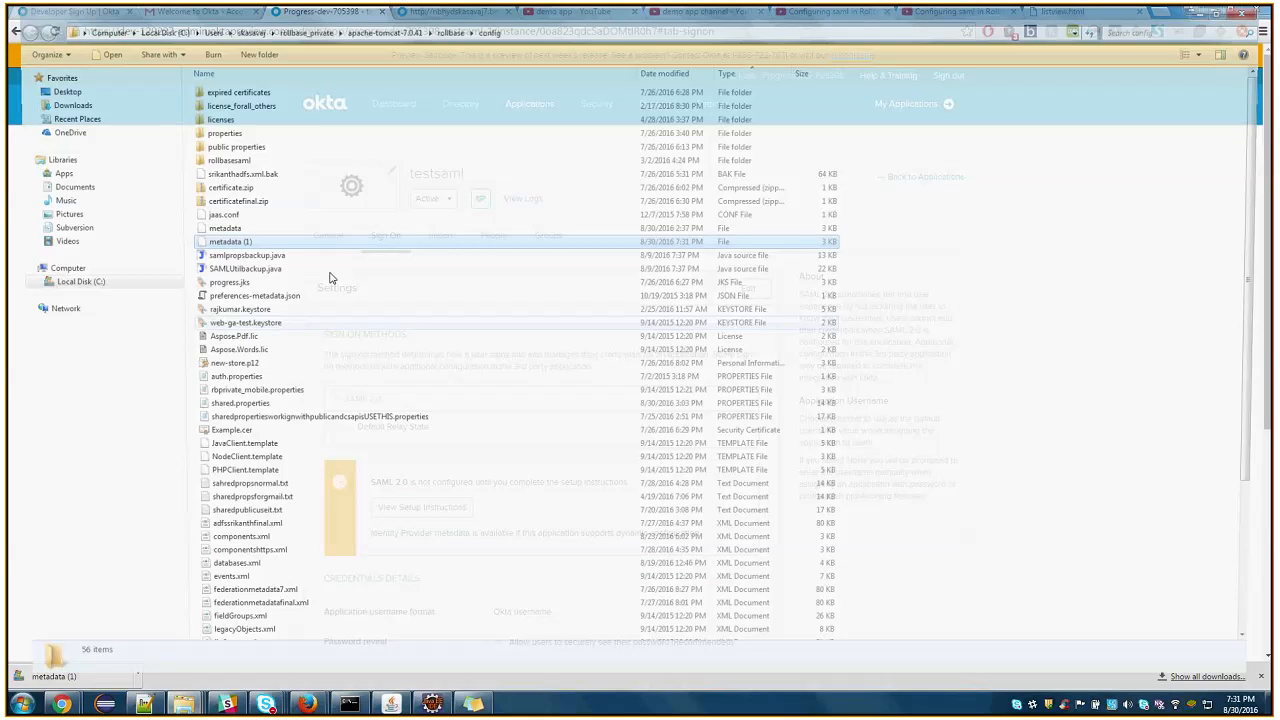
right_click(242, 244)
click(297, 280)
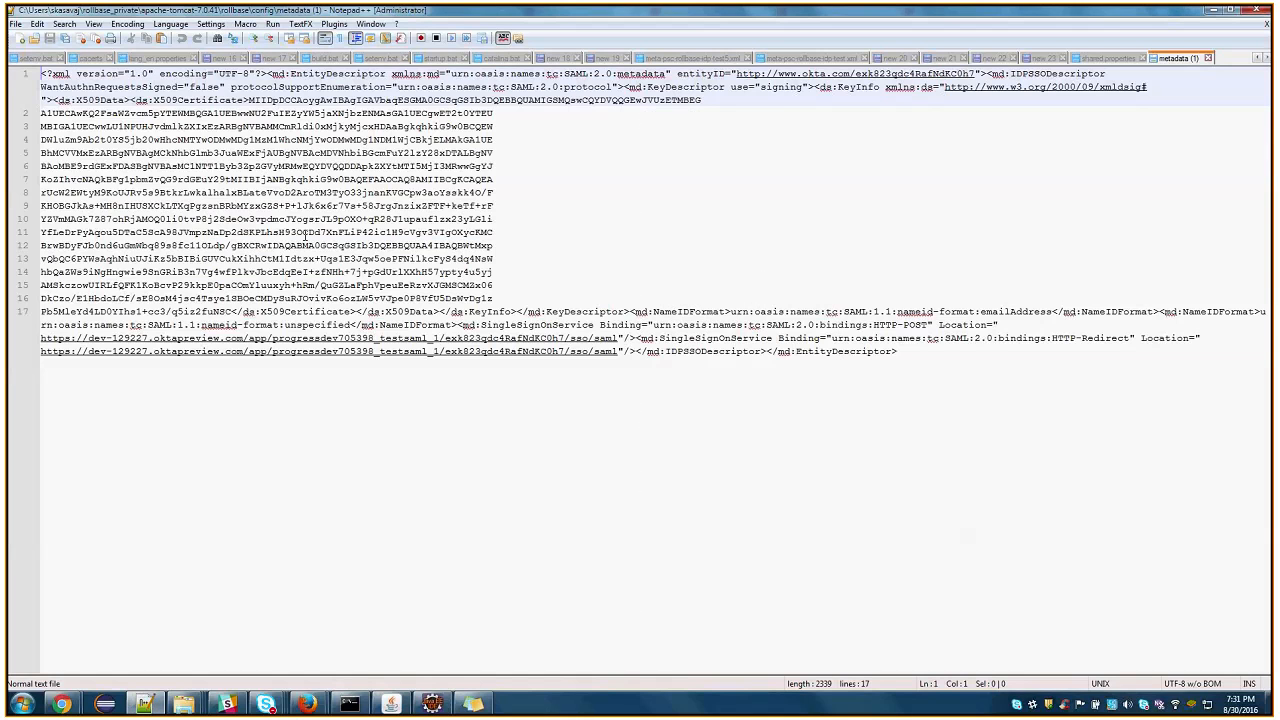
click(1212, 10)
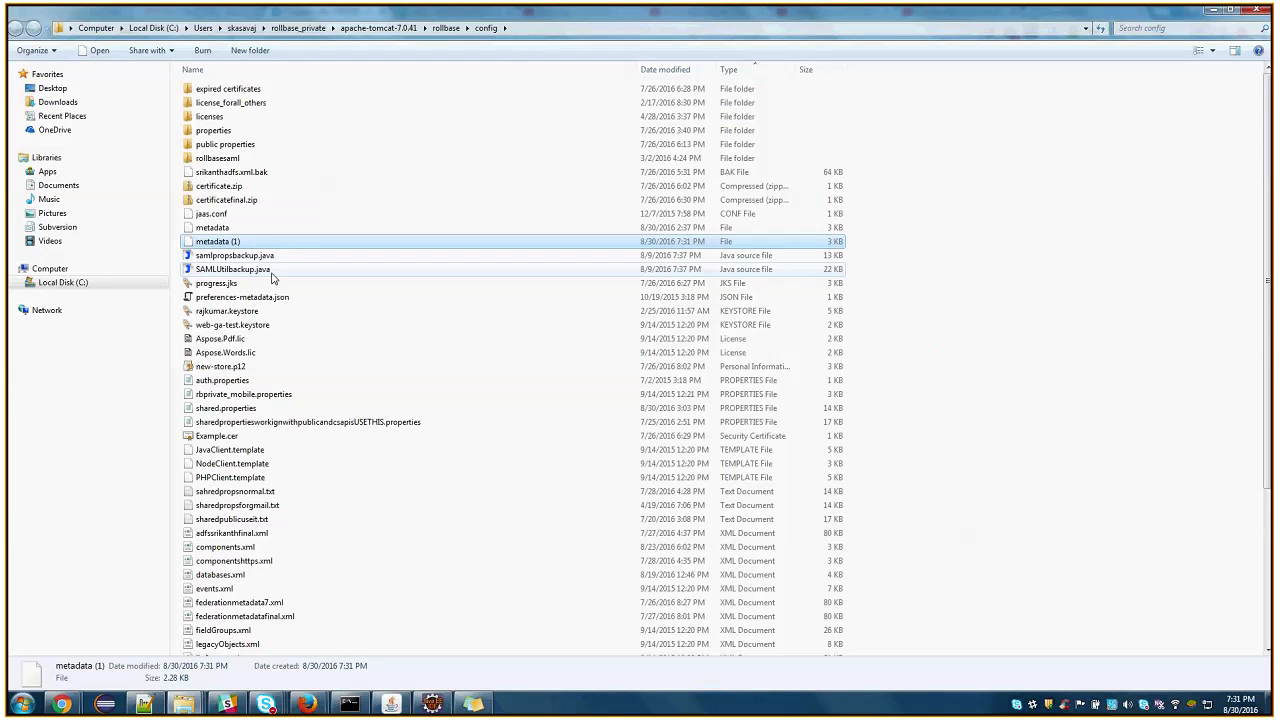
Locate meta-psc-rollbase-idp-testokta.xml in the config folder and return to Okta
scroll(275, 300, down, 3)
scroll(280, 333, down, 1)
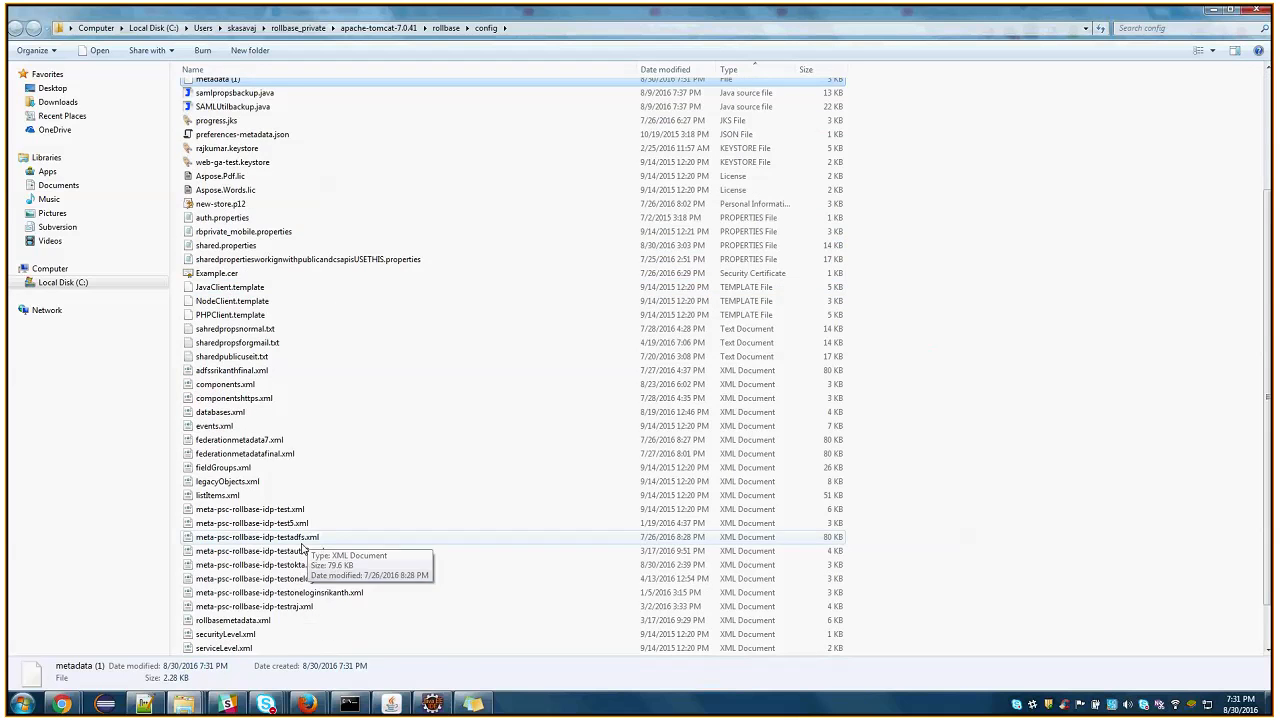
click(307, 567)
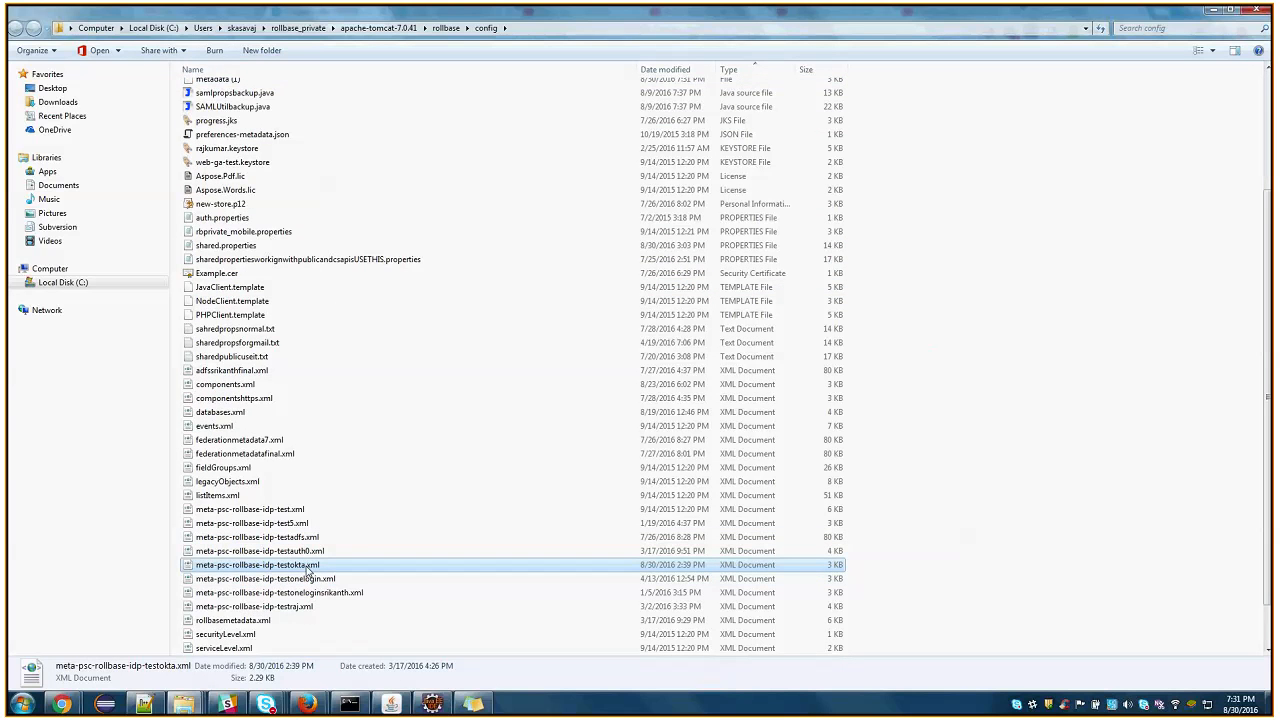
click(1212, 12)
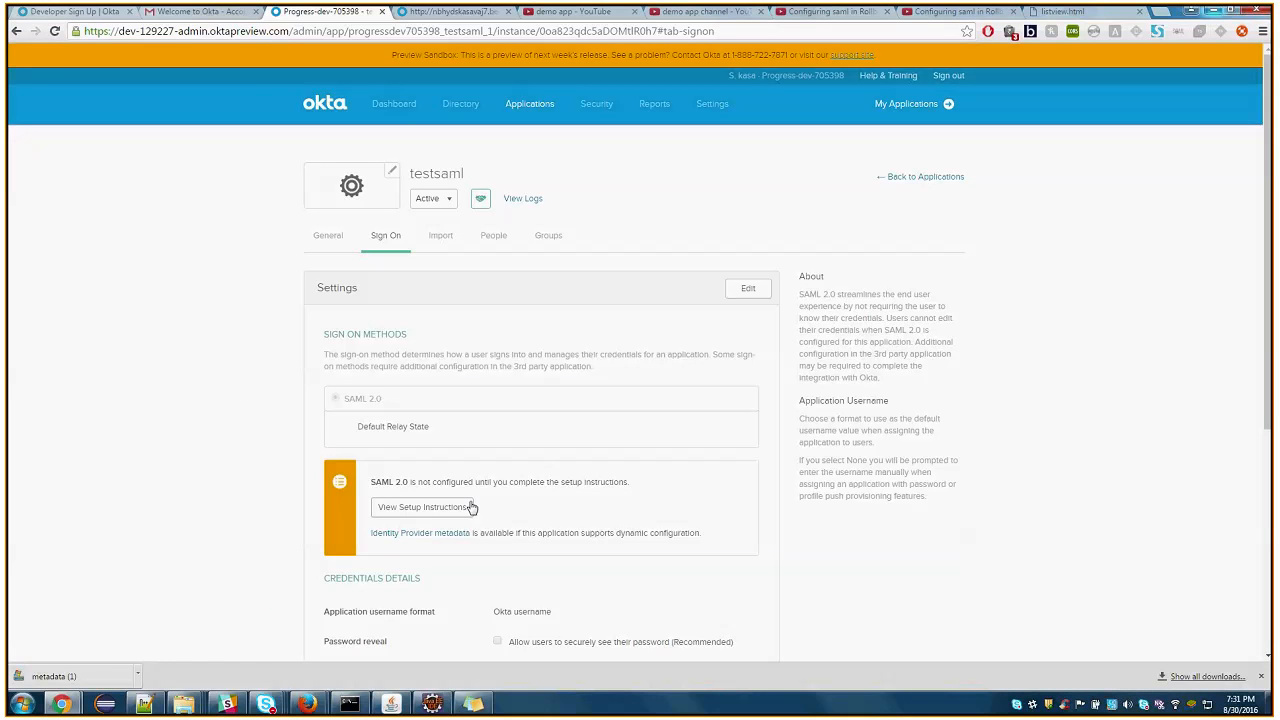
Return to Rollbase's SAML/ADFS page and recheck the Service Provider Entity ID and the Issuer against the Okta metadata
mouse_move(61, 704)
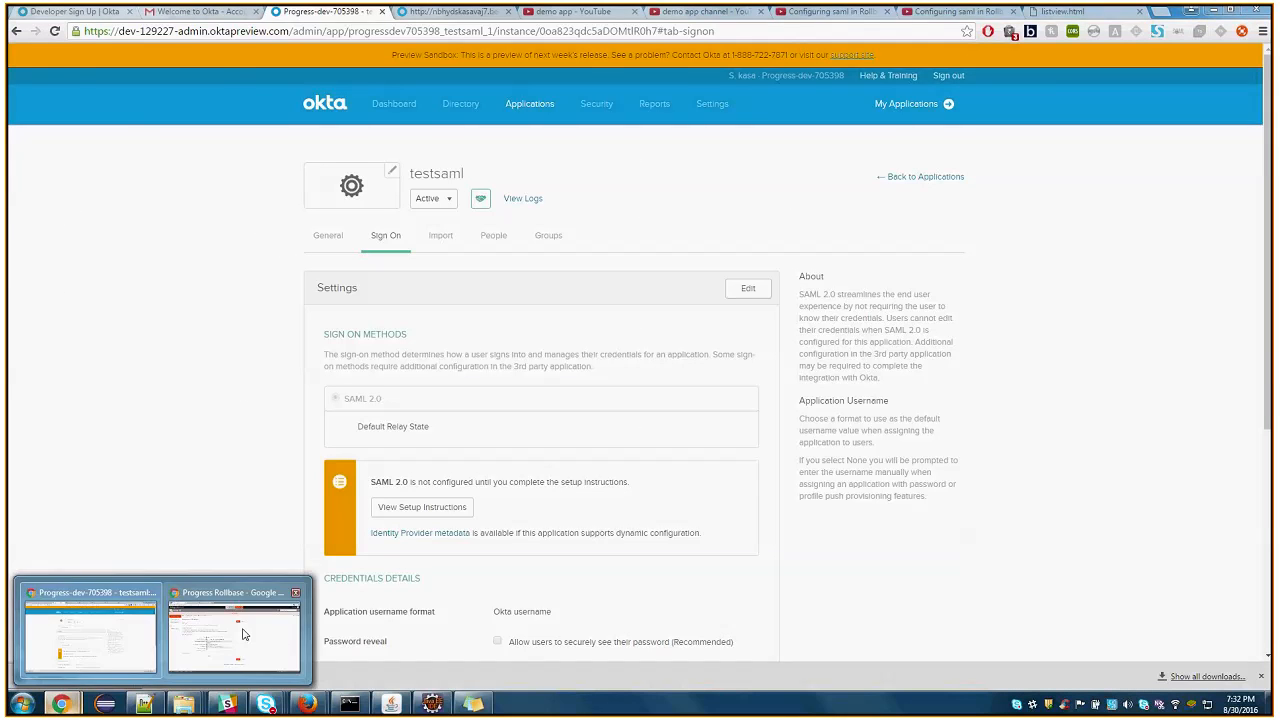
click(240, 625)
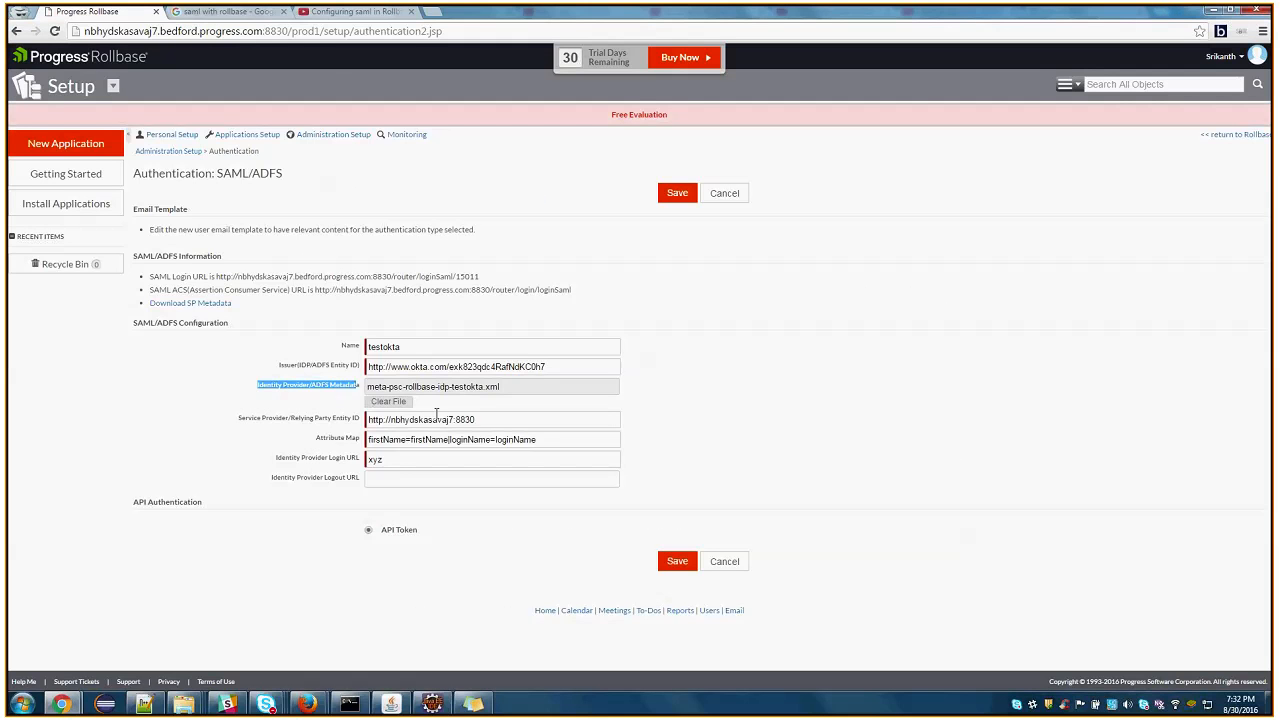
drag(494, 418, 323, 416)
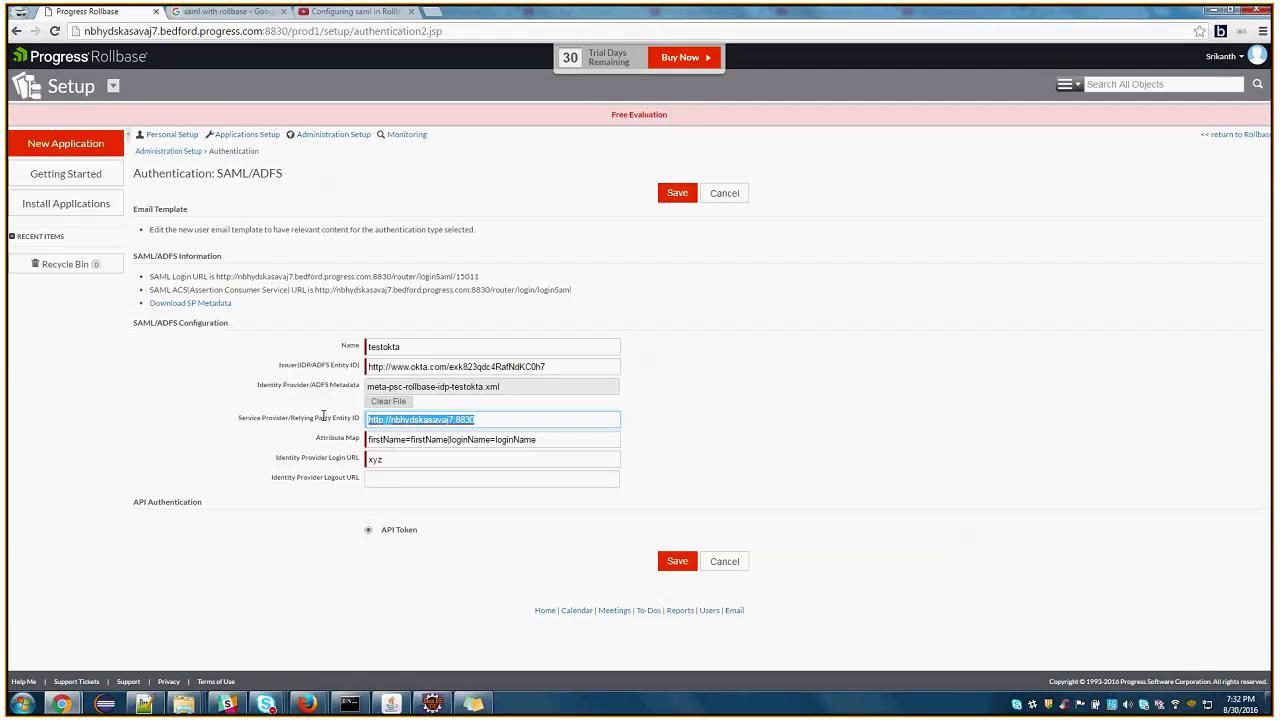
drag(546, 367, 366, 367)
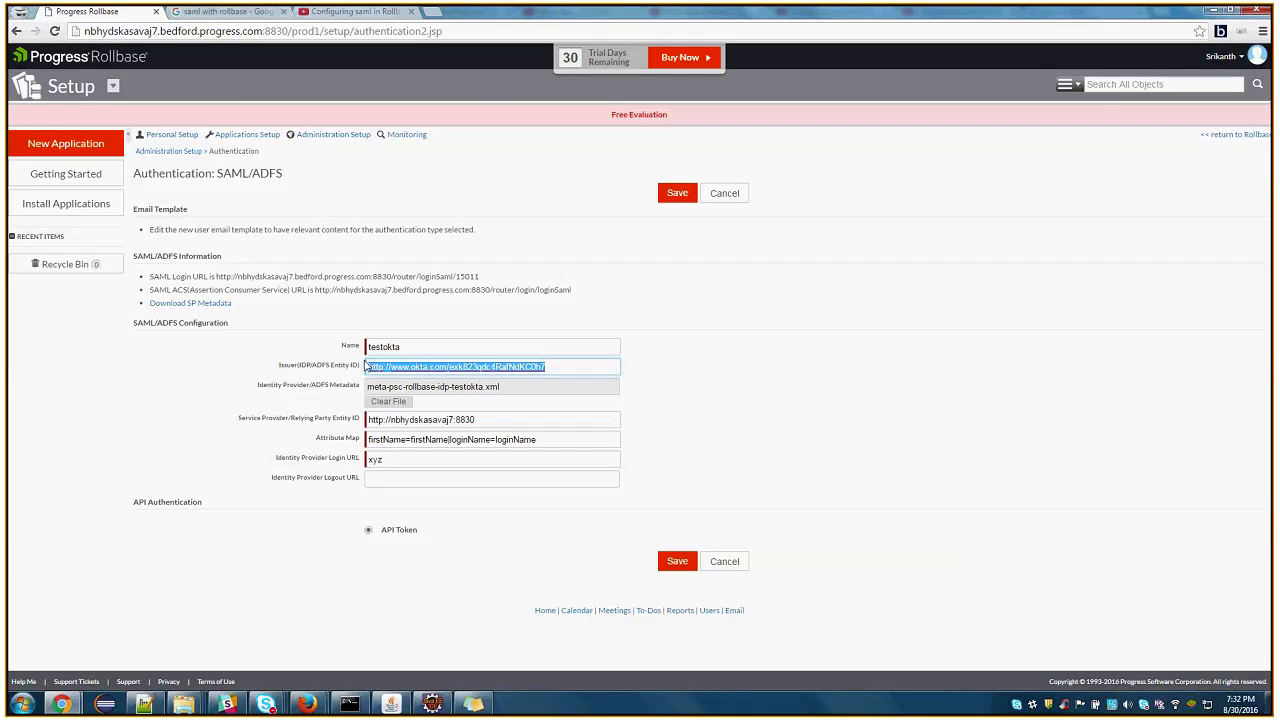
Open meta-psc-rollbase-idp-testokta.xml from the config folder in Notepad++ and examine its entityID
click(145, 704)
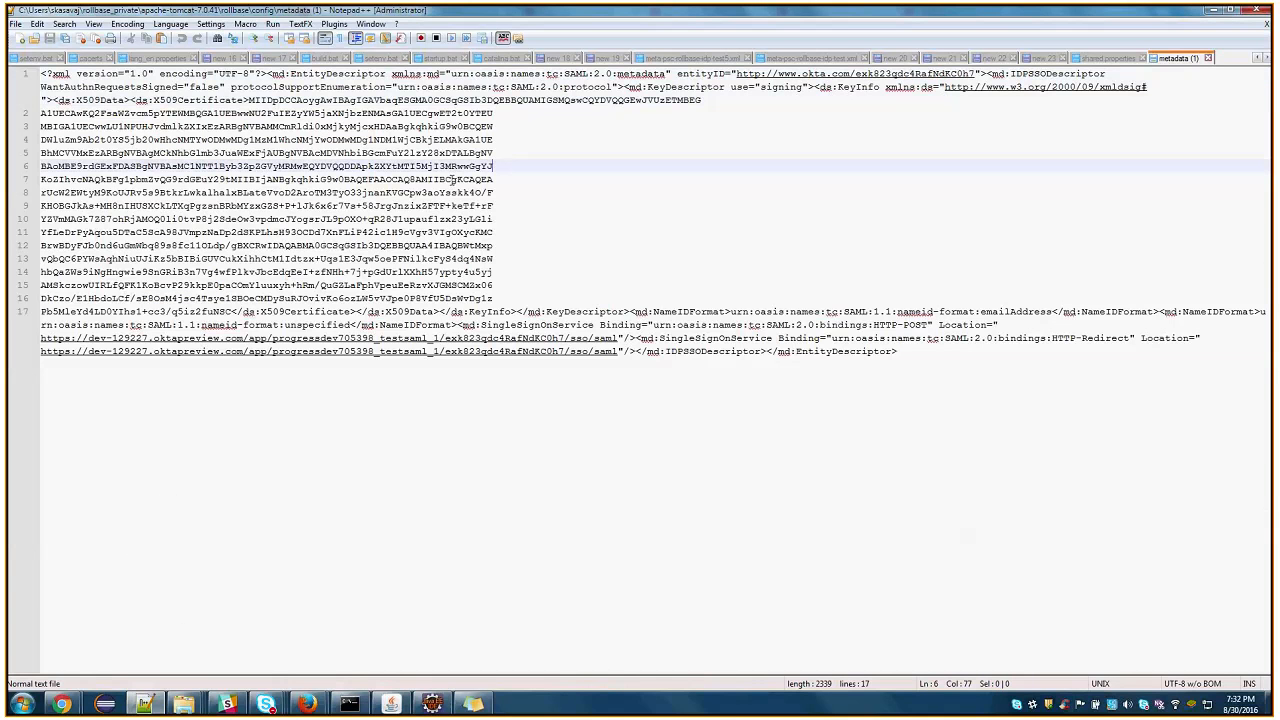
mouse_move(183, 704)
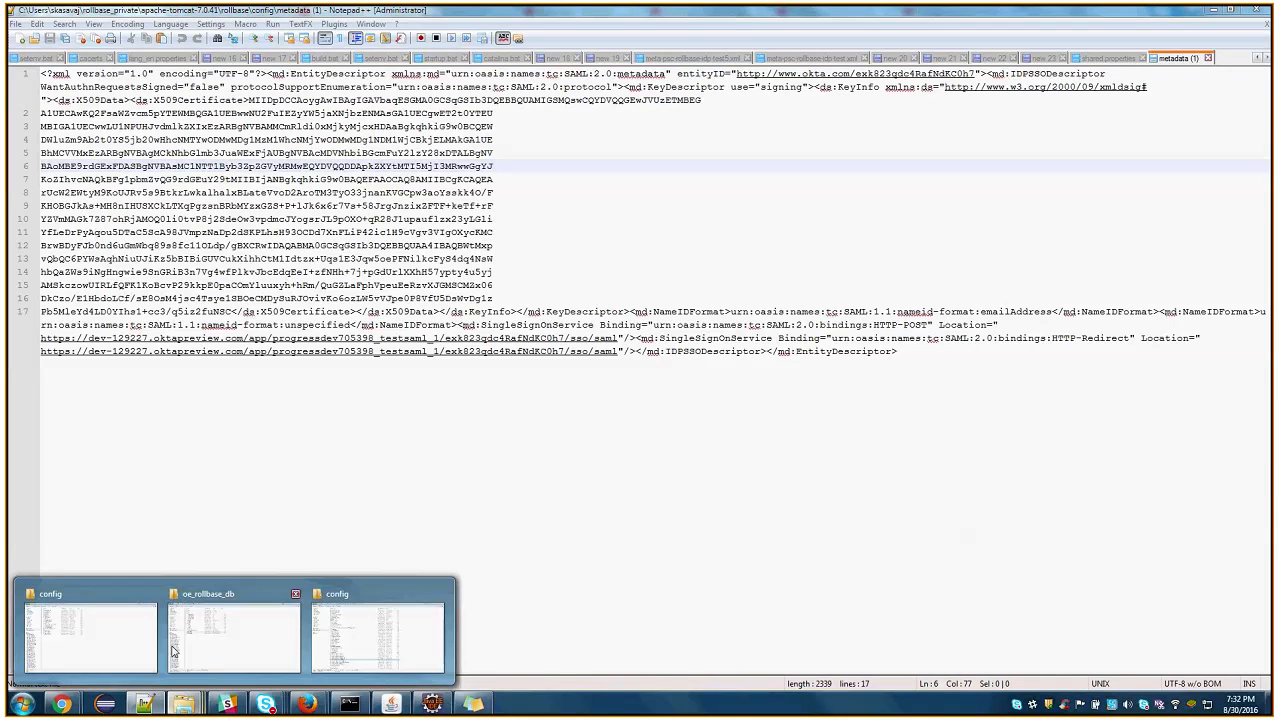
click(350, 632)
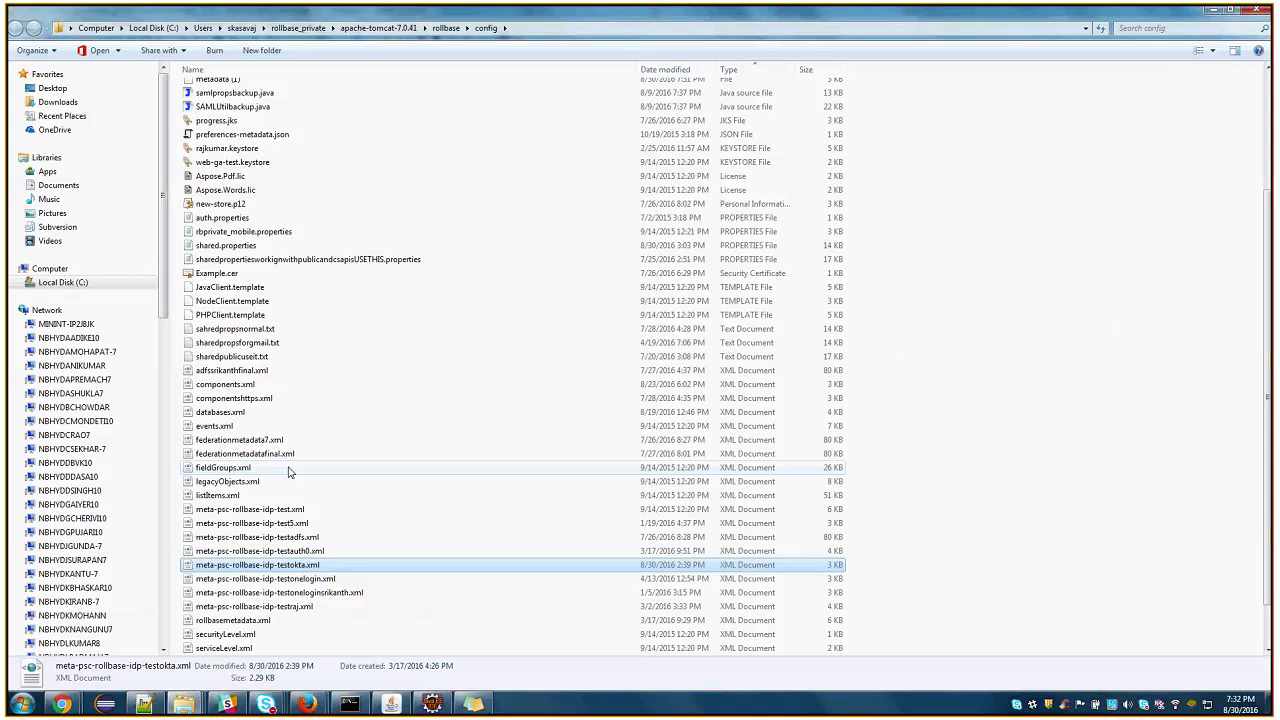
right_click(289, 564)
click(300, 264)
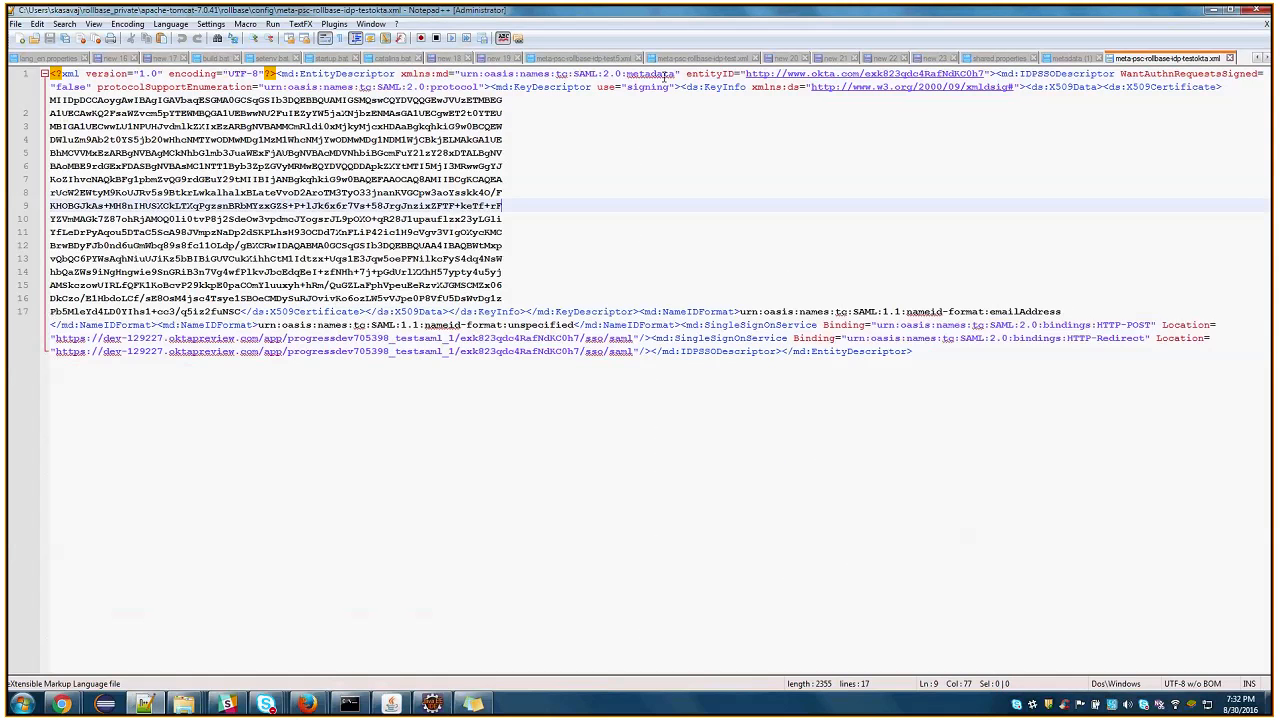
drag(747, 75, 988, 75)
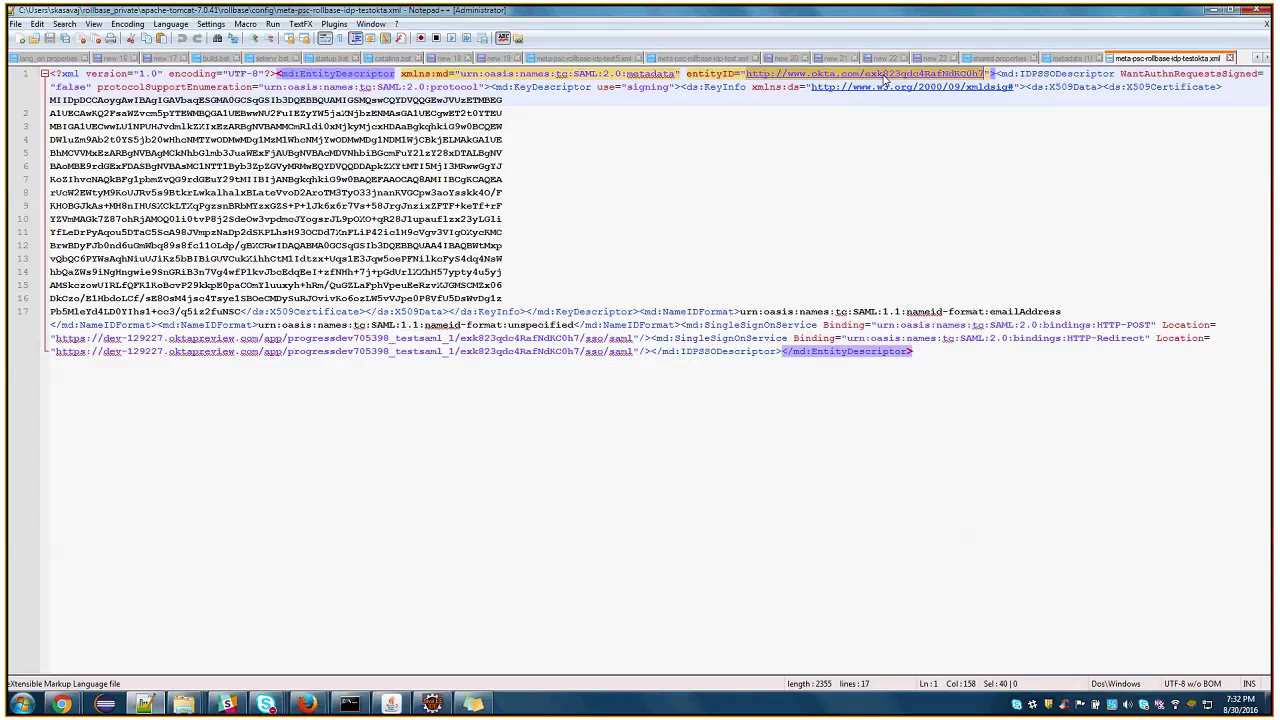
click(1213, 10)
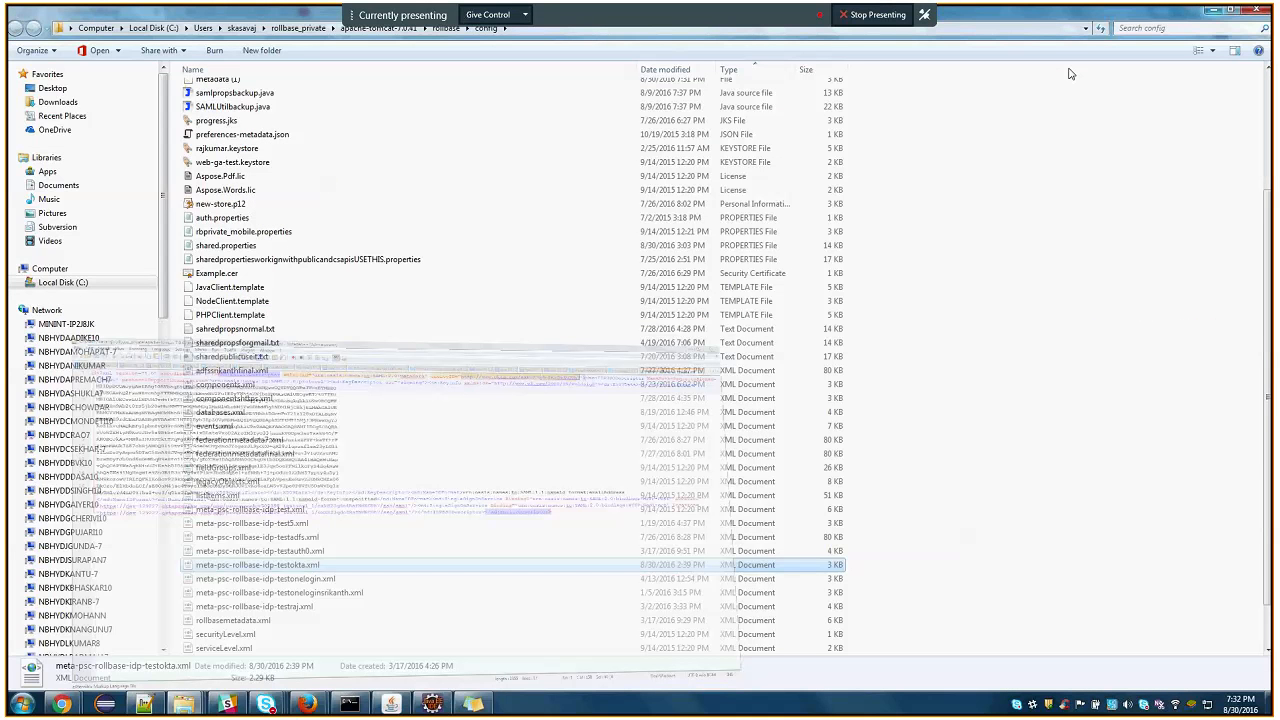
Return to Rollbase, recheck the Issuer against the metadata's entityID and save the SAML/ADFS authentication settings
click(68, 707)
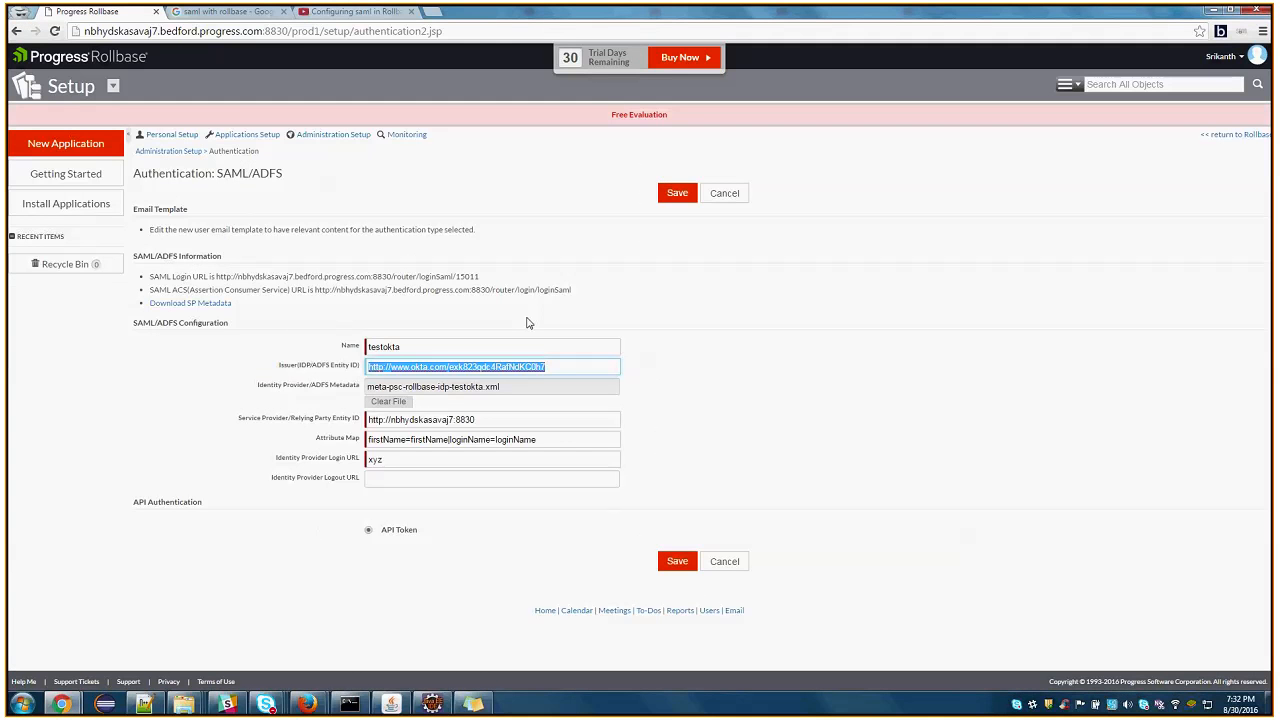
click(452, 369)
drag(452, 368, 558, 366)
click(558, 366)
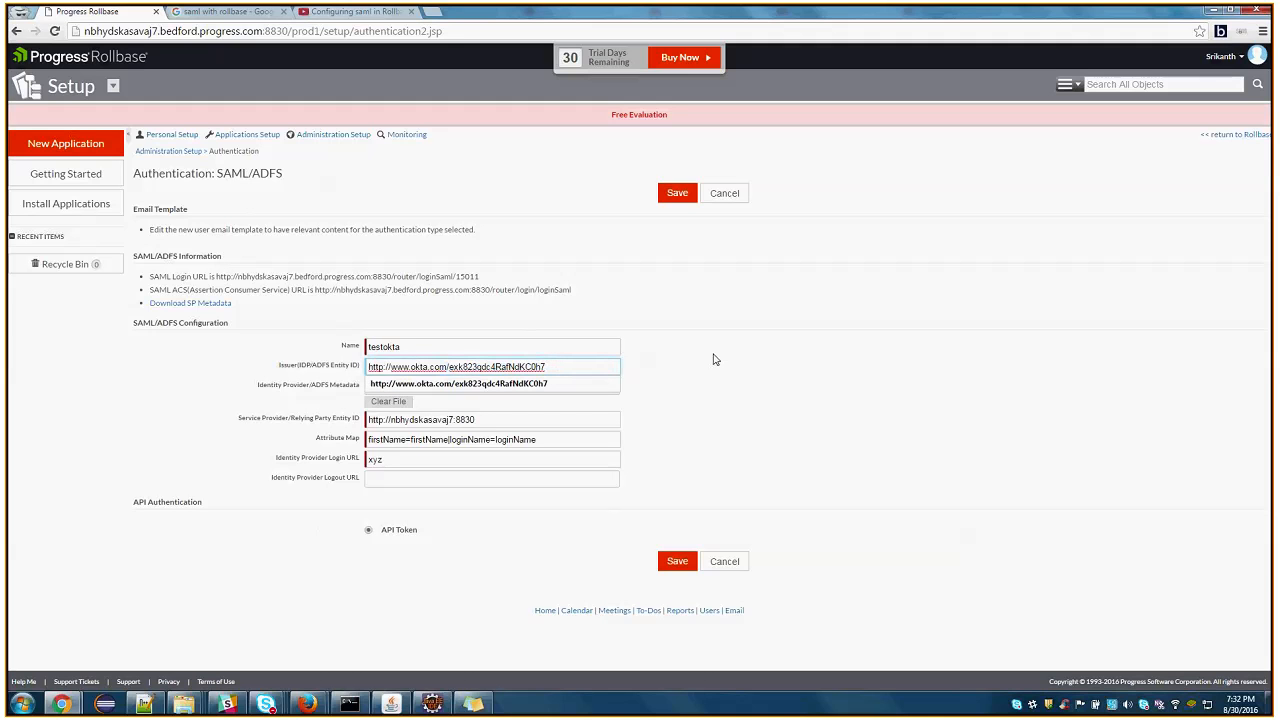
click(543, 366)
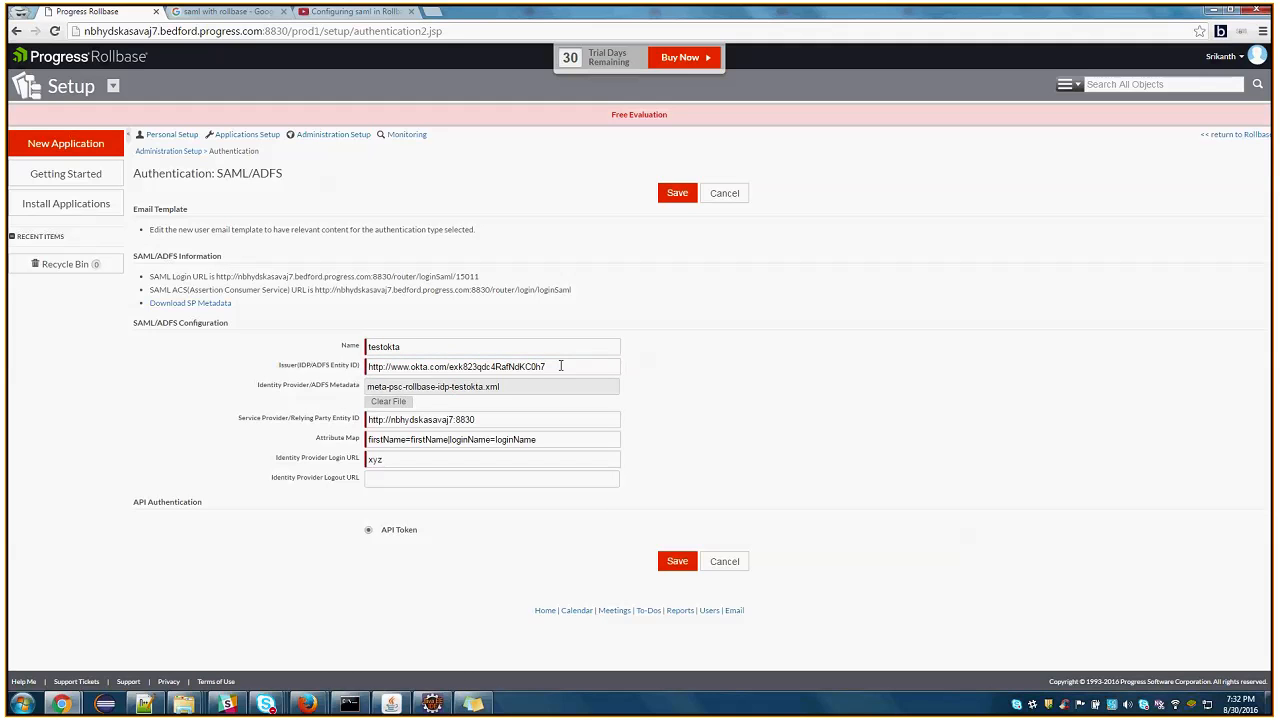
drag(561, 366, 341, 364)
click(882, 429)
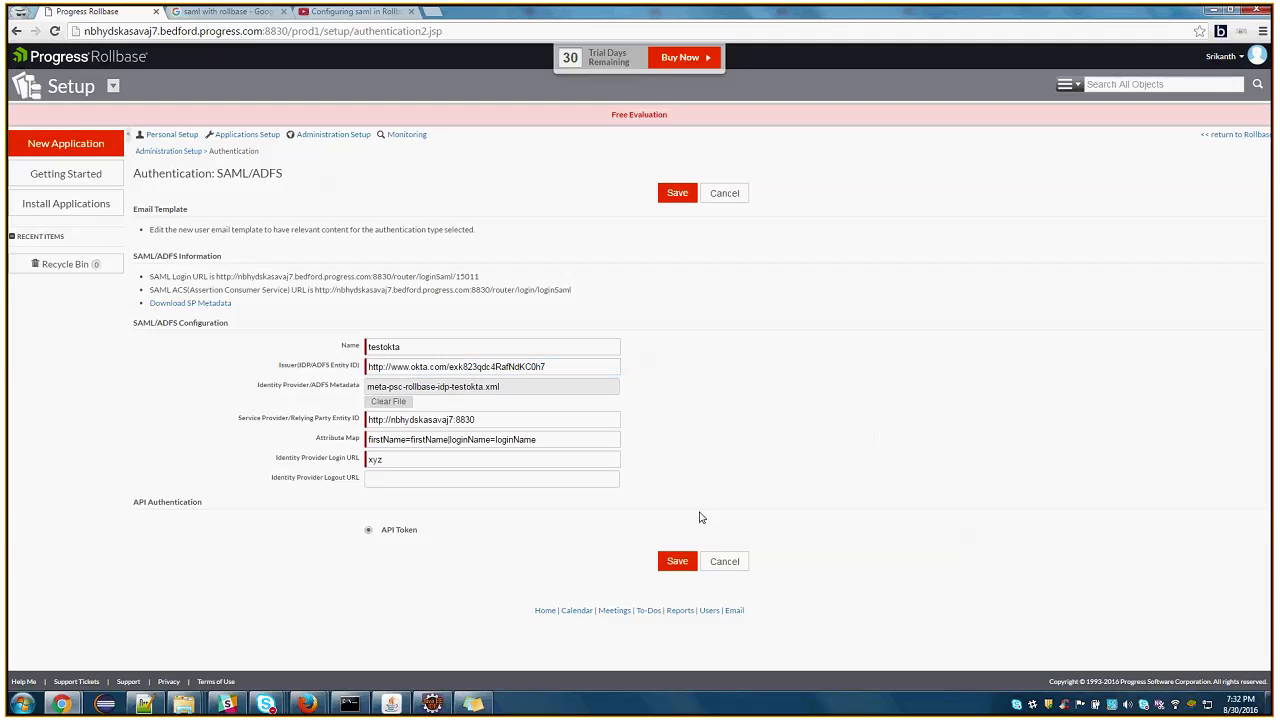
click(678, 563)
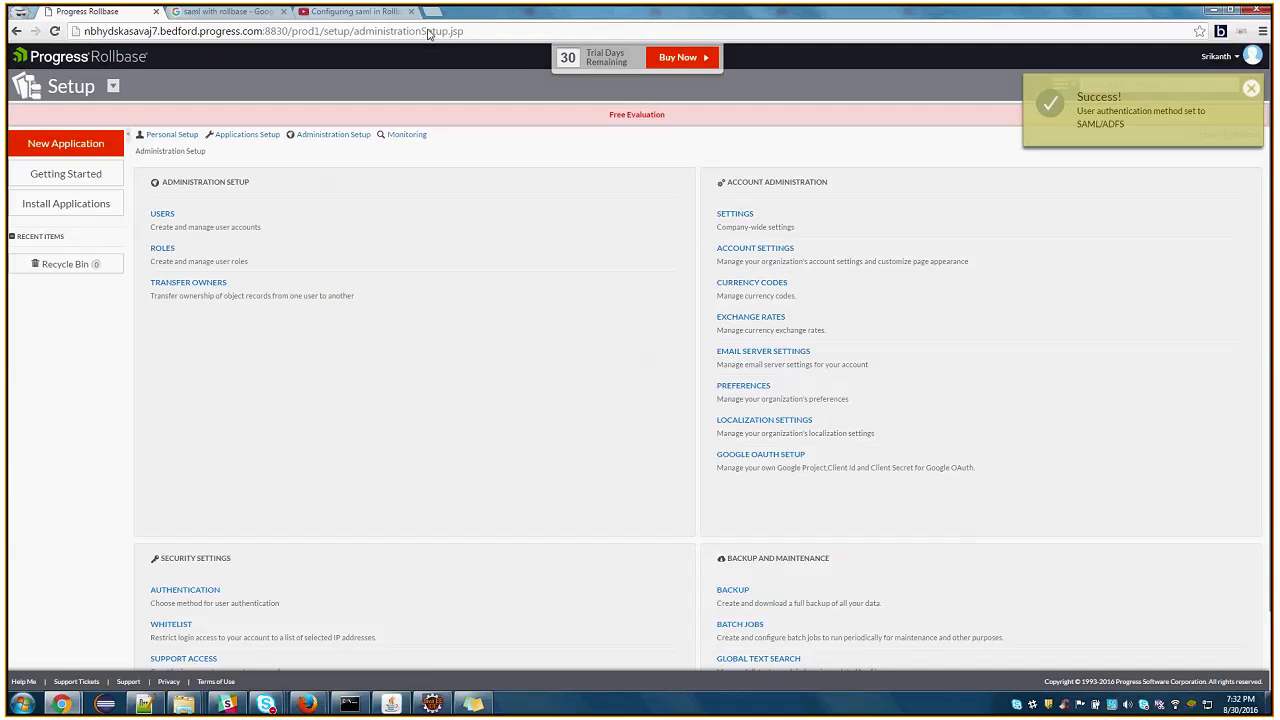
Reopen the SAML/ADFS authentication settings and copy the SAML Login URL
click(190, 590)
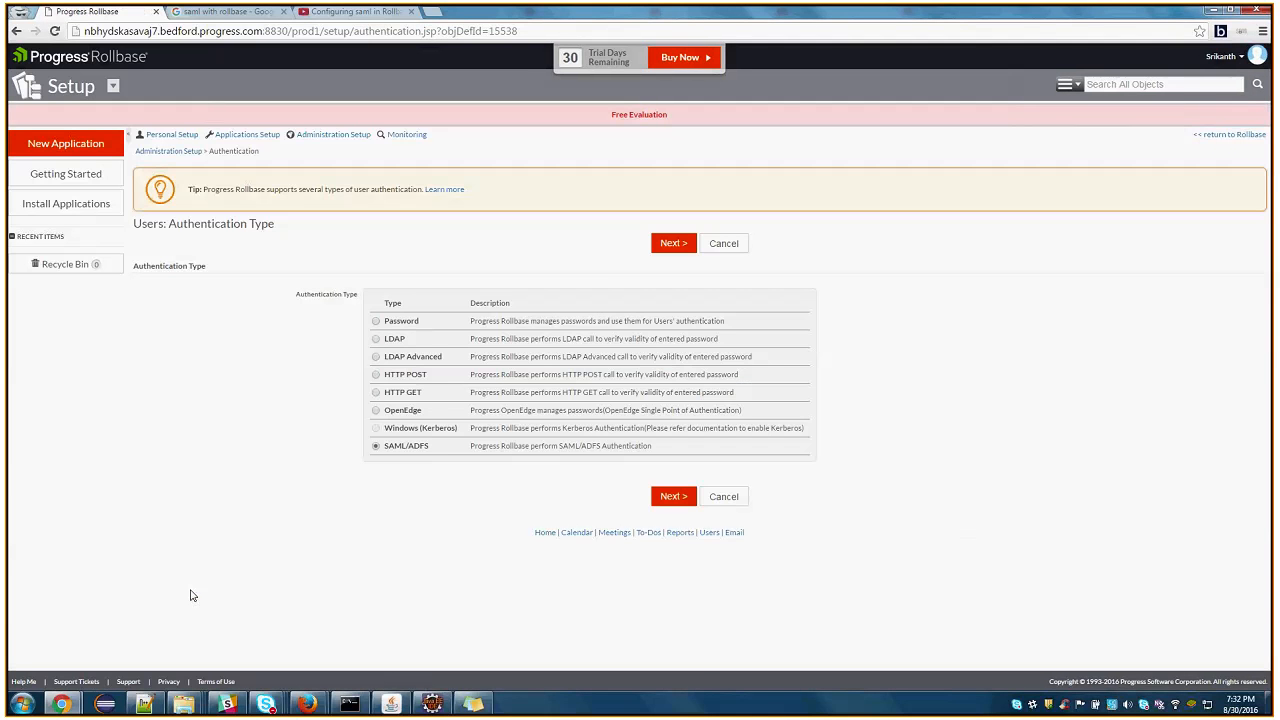
click(673, 243)
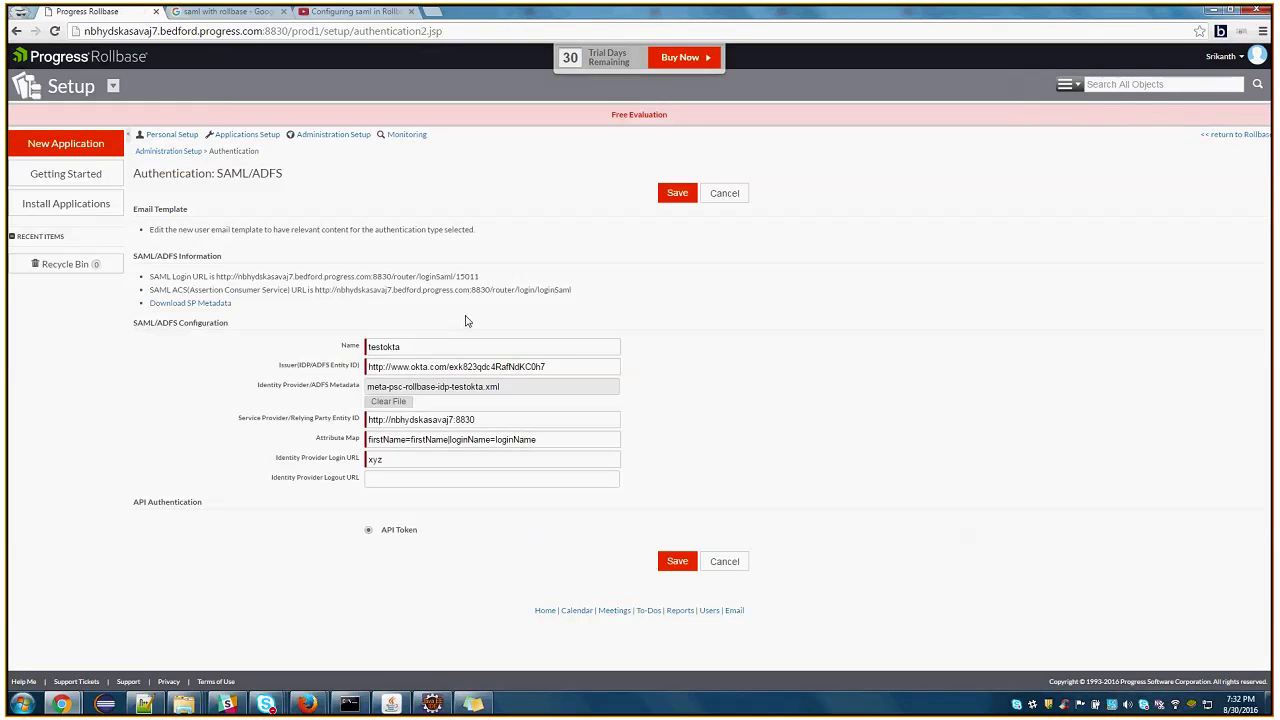
drag(218, 276, 490, 282)
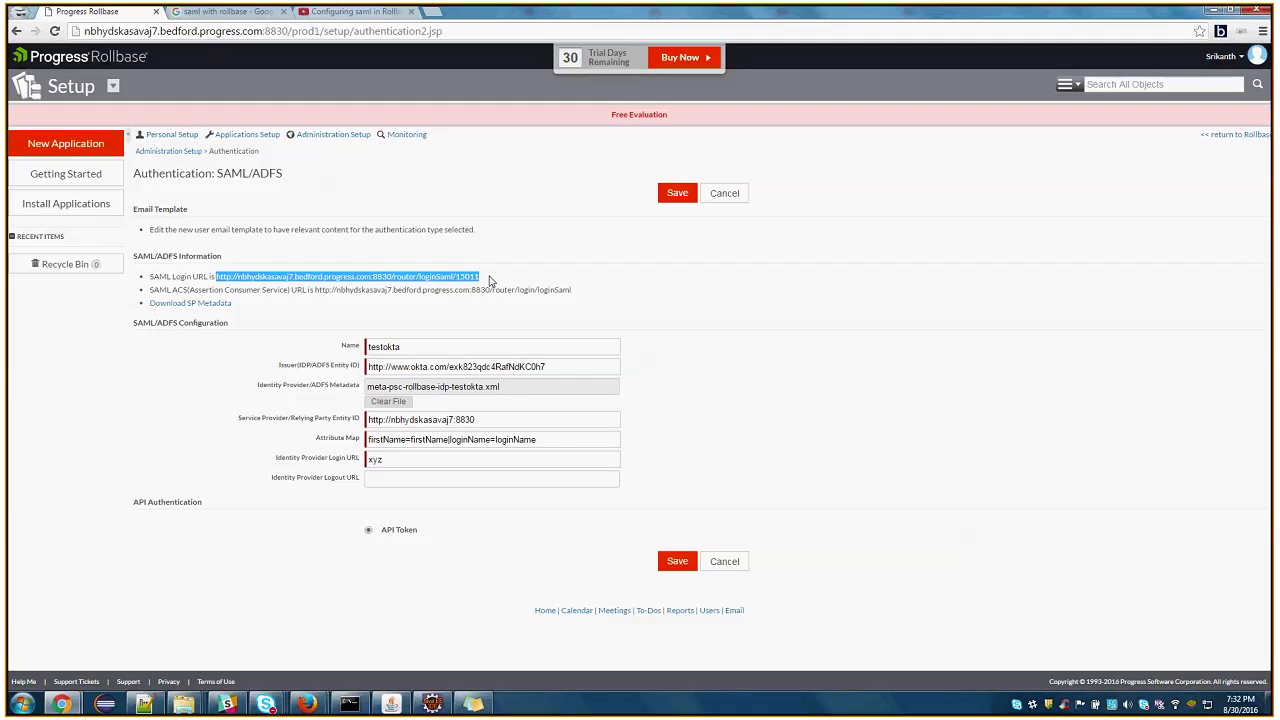
Close the open Firefox windows, including the old private login page
click(435, 705)
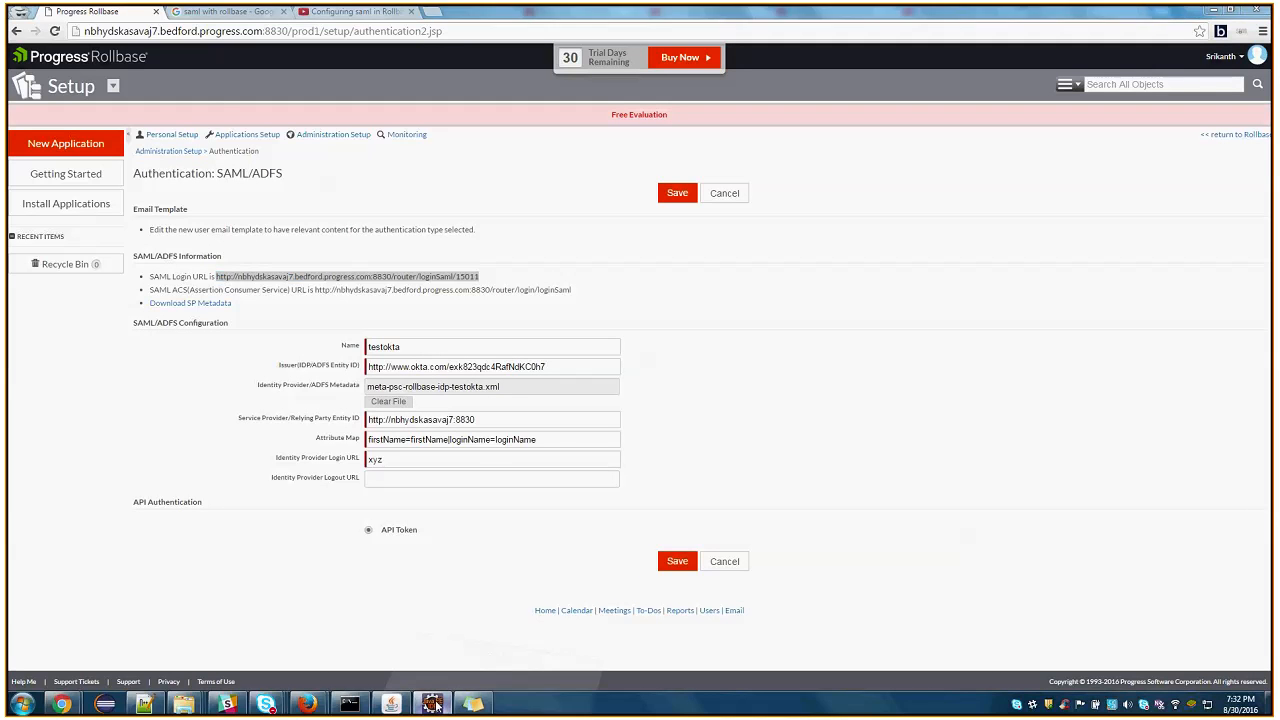
click(433, 704)
mouse_move(312, 702)
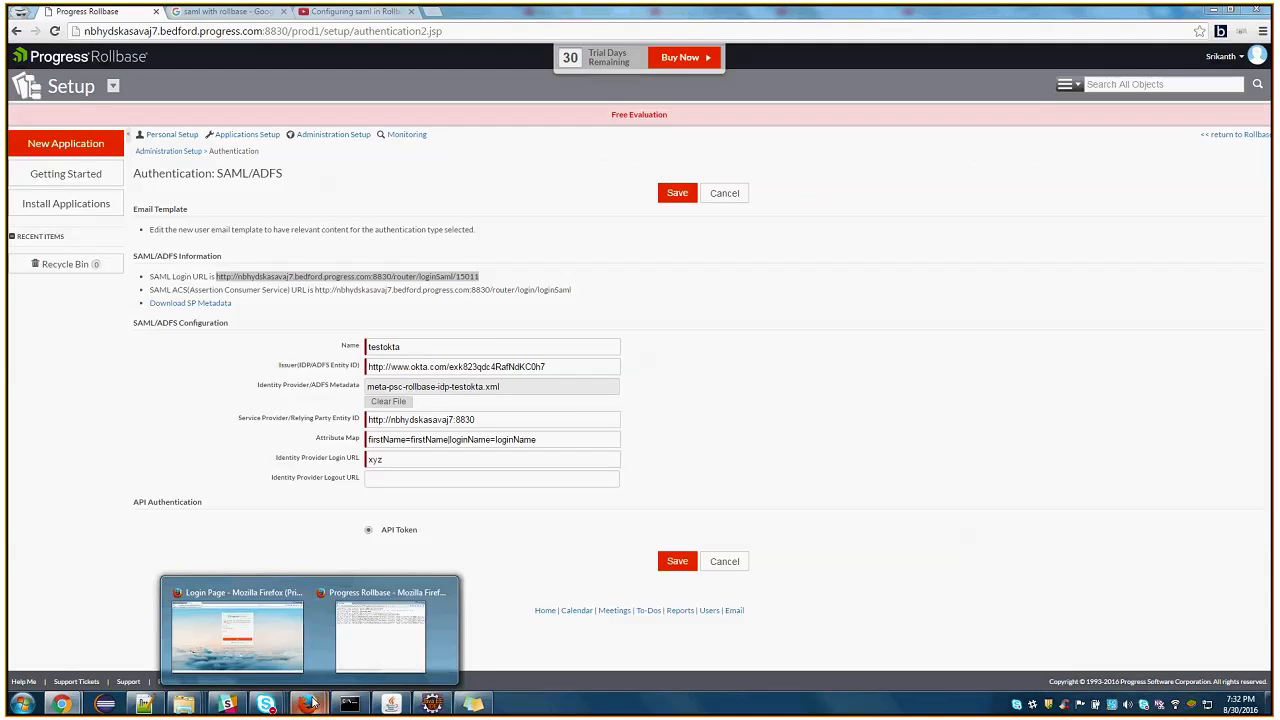
click(237, 630)
click(555, 43)
click(1252, 10)
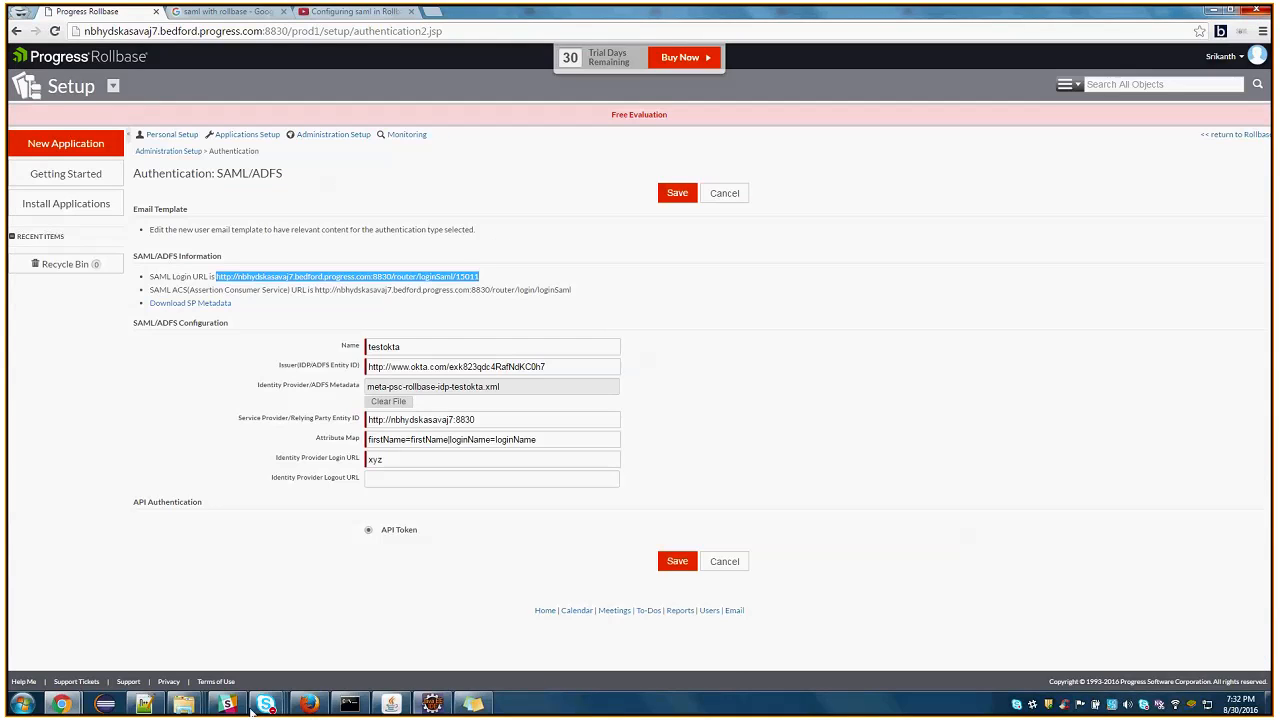
right_click(314, 709)
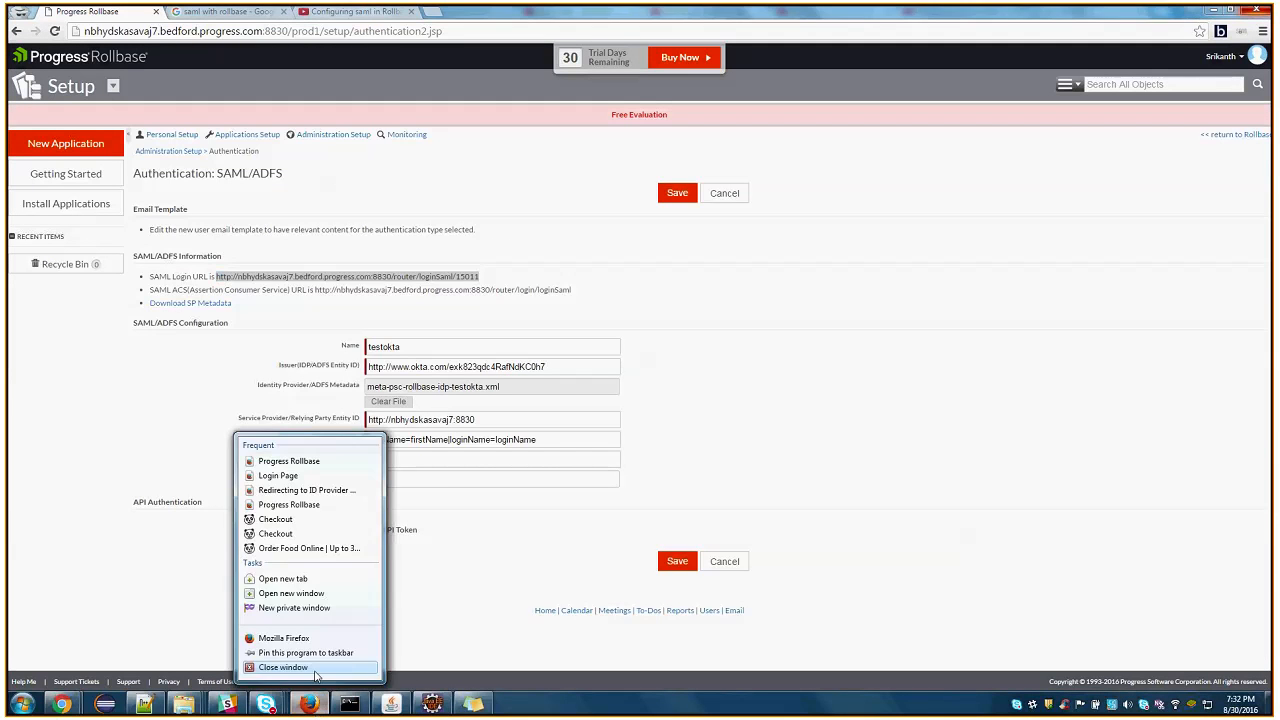
click(280, 697)
Start a new private Firefox window and load the copied SAML Login URL
click(22, 704)
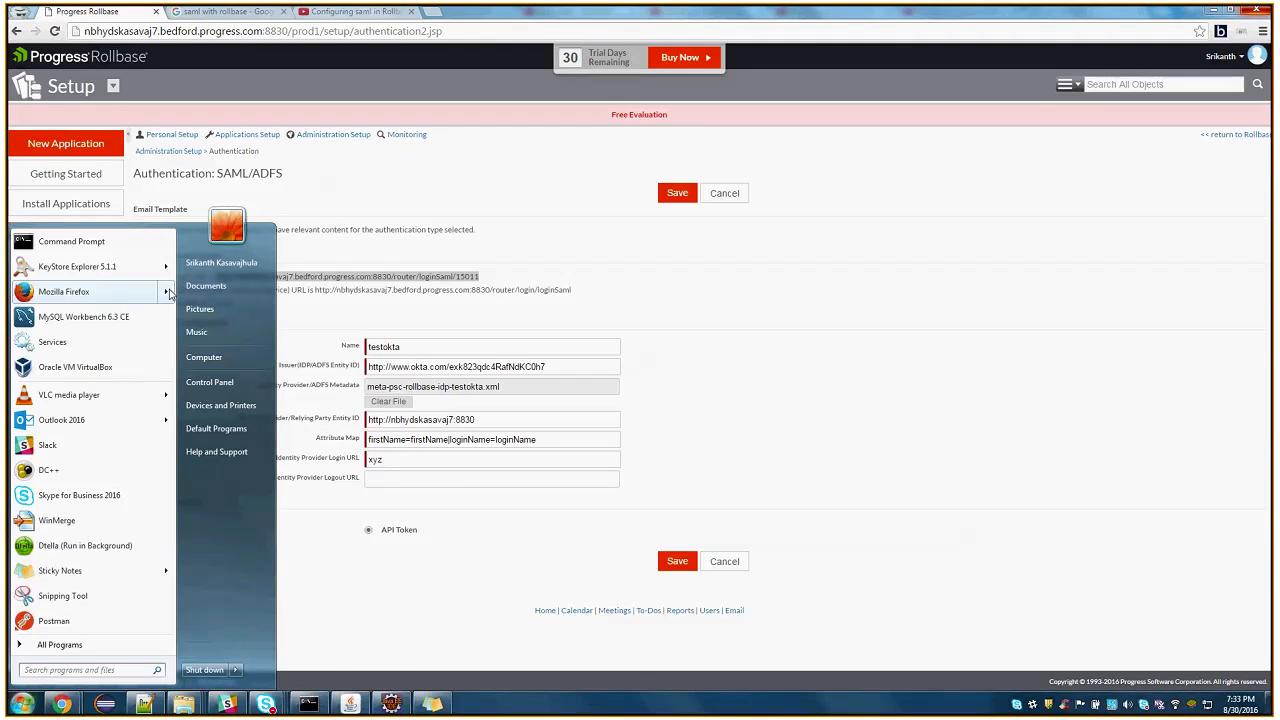
mouse_move(170, 291)
click(236, 398)
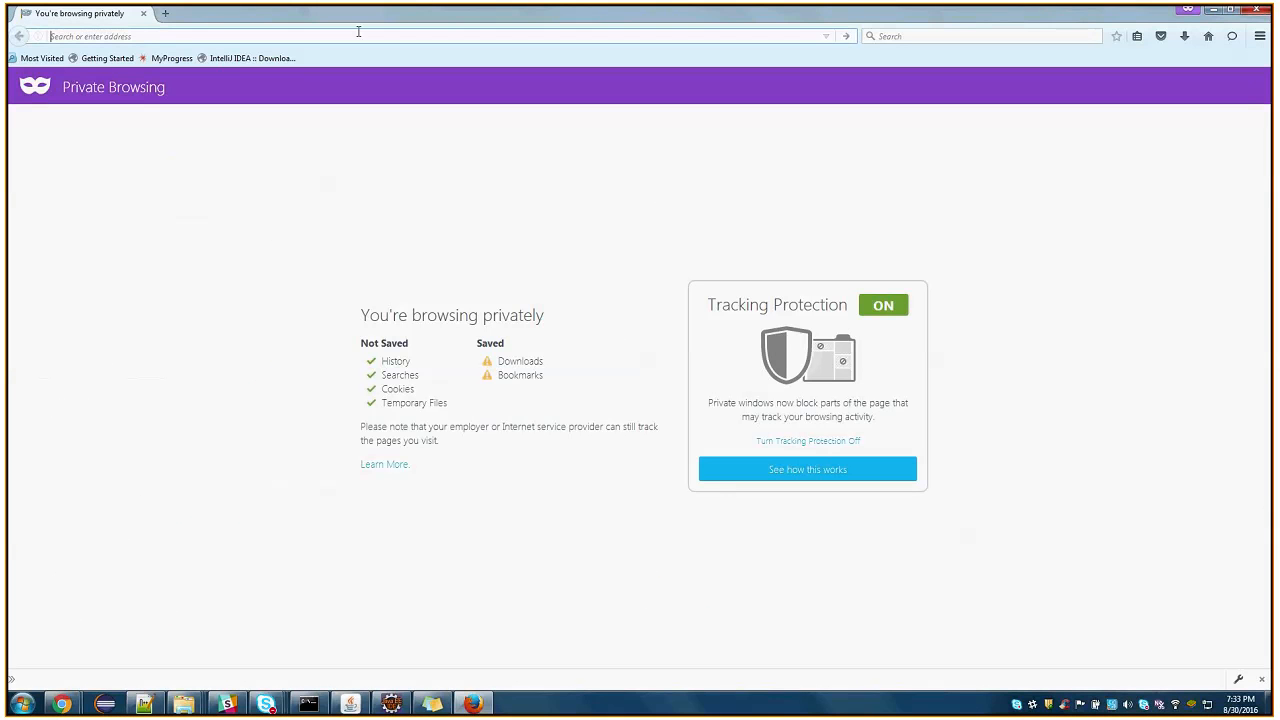
text(http://nbhydskasavaj7.bedford.progress.com:8830/router/servlet/login?custId=15011&)
key(Return)
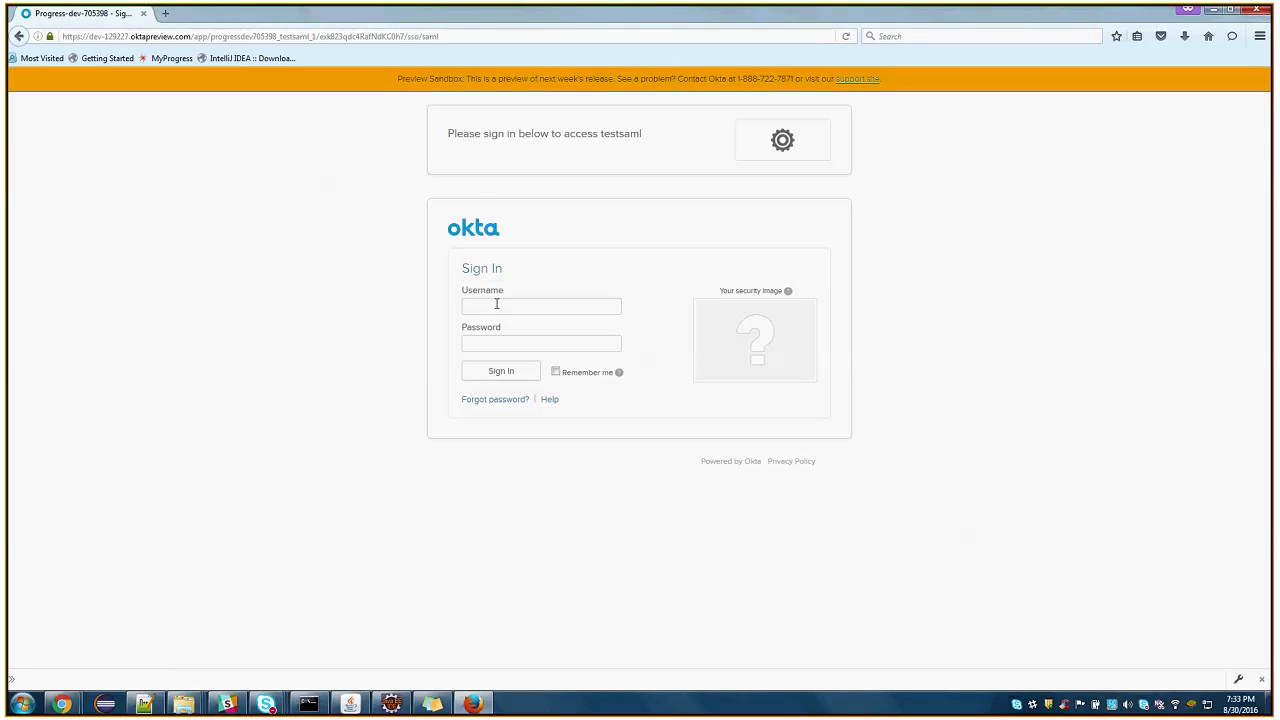
Sign in to testsaml on the Okta page with the test user's e-mail and account password, and continue past the security warning
click(509, 309)
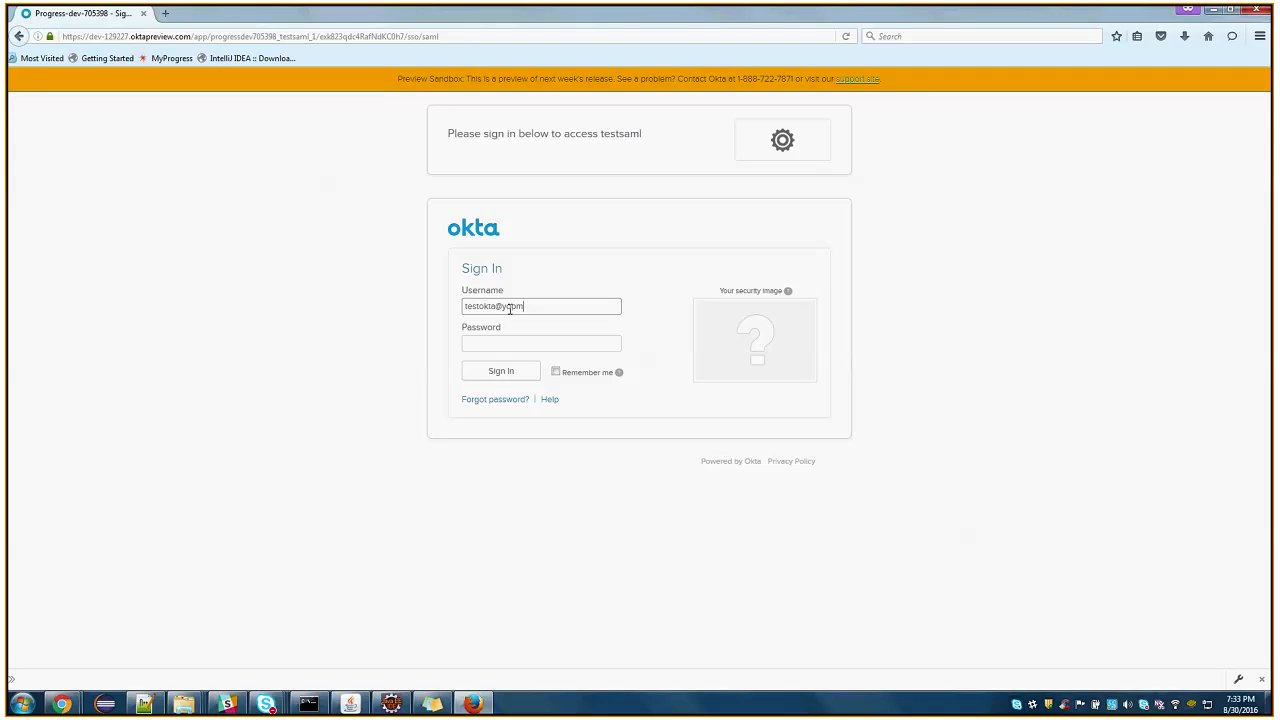
key(Tab)
text(****)
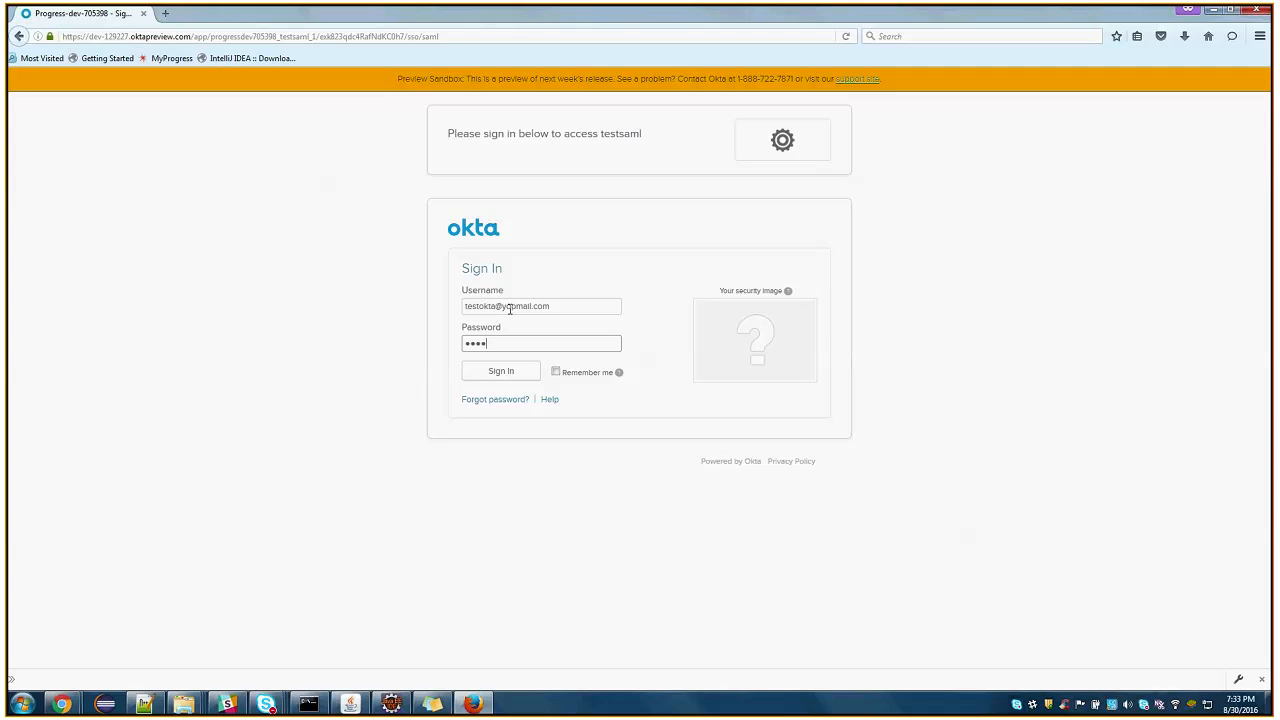
text(**********)
drag(566, 304, 436, 311)
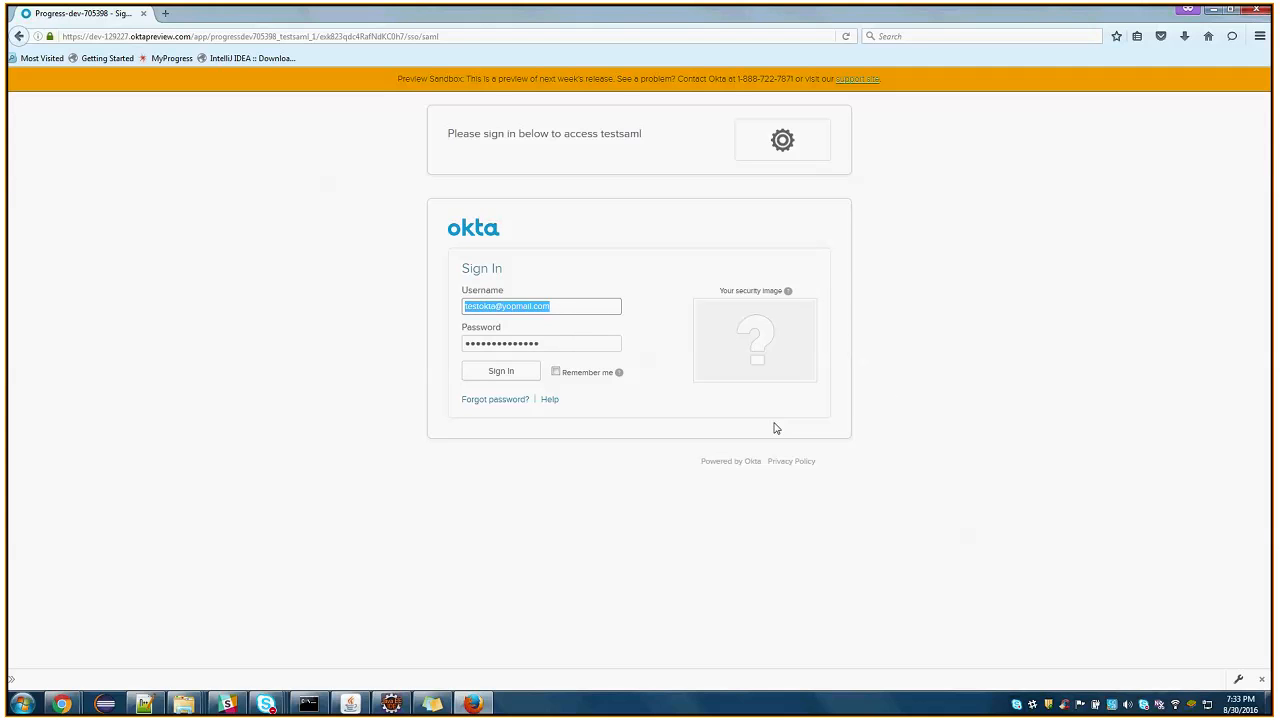
click(495, 373)
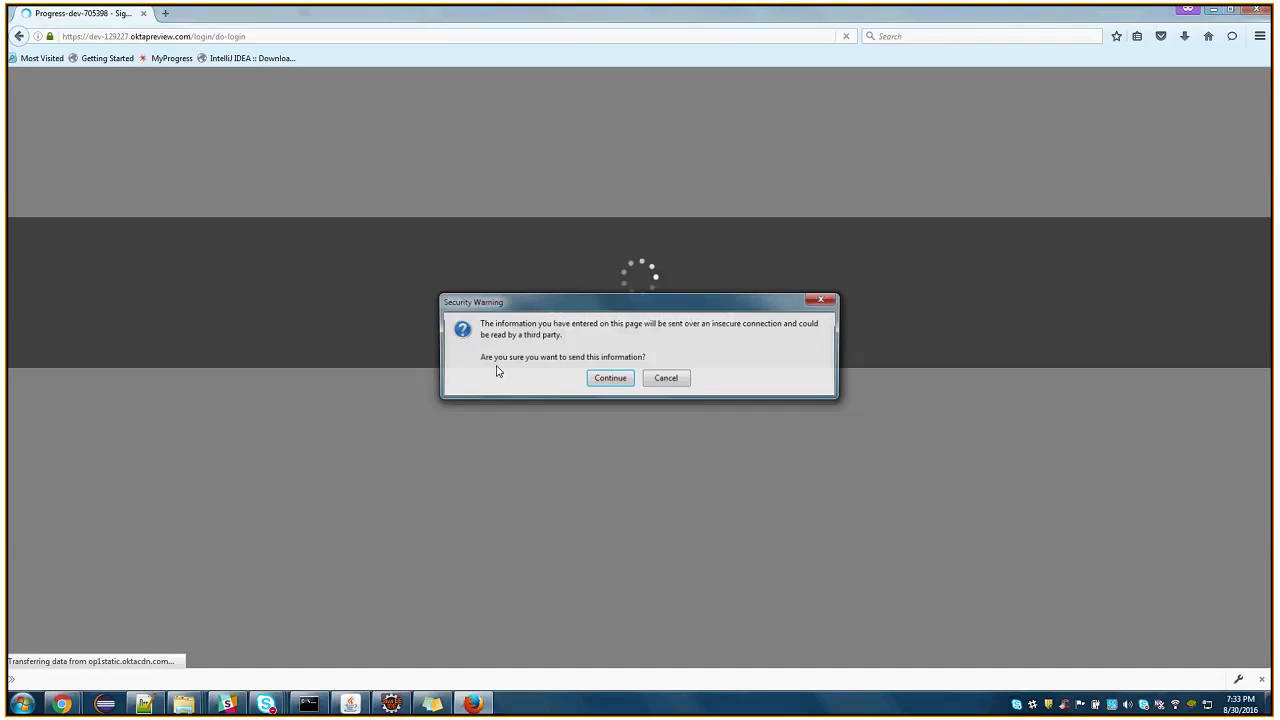
click(610, 380)
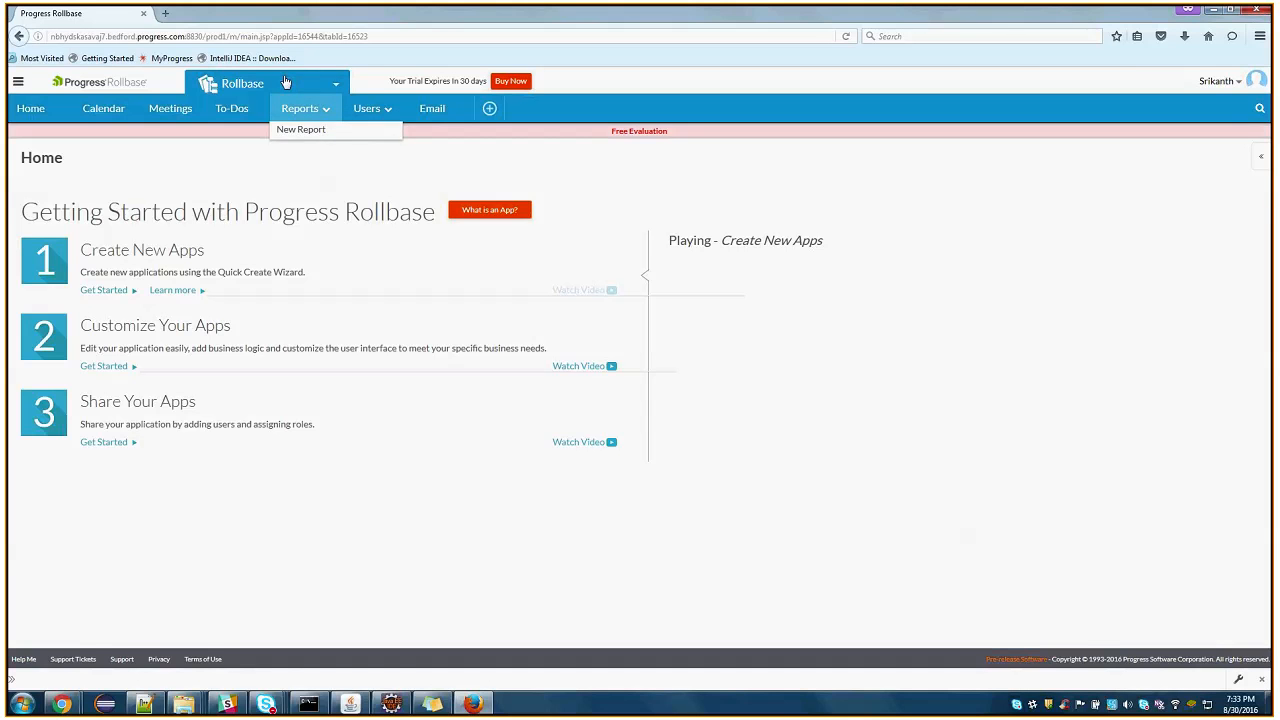
Open the signed-in user's My Settings from the Rollbase profile and examine the last name, email address and login name
click(1218, 84)
click(1180, 116)
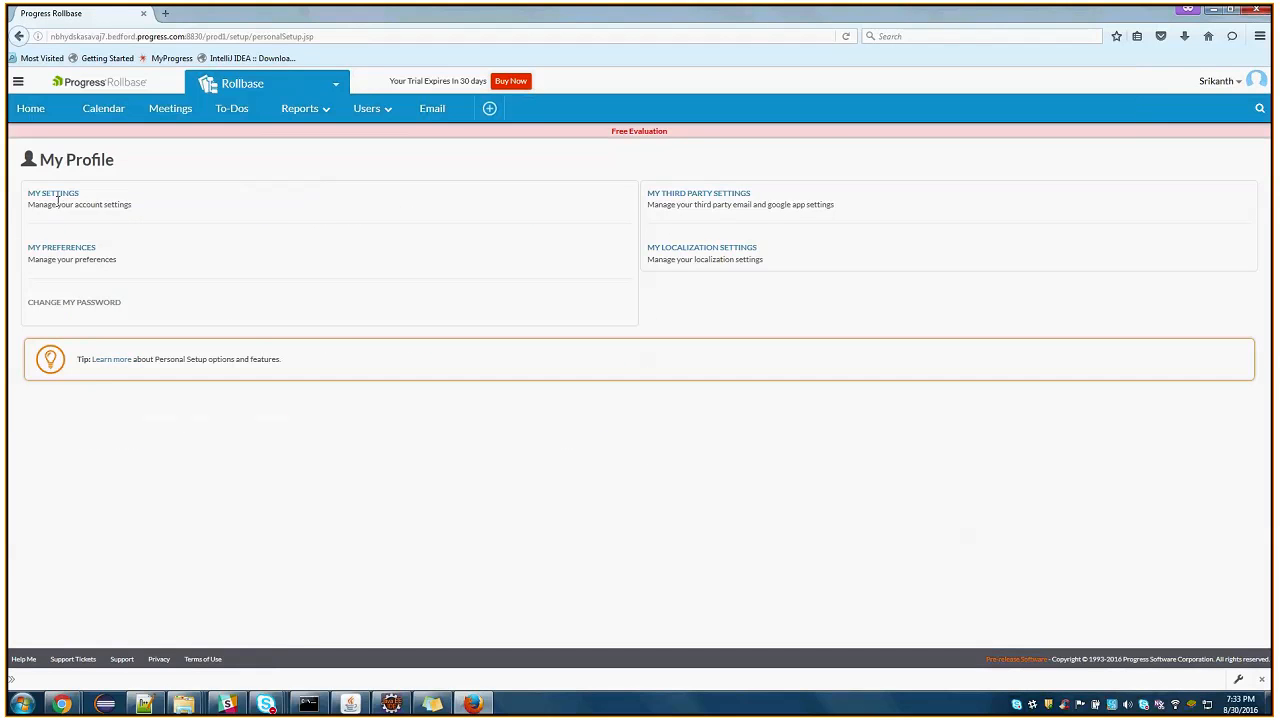
click(57, 198)
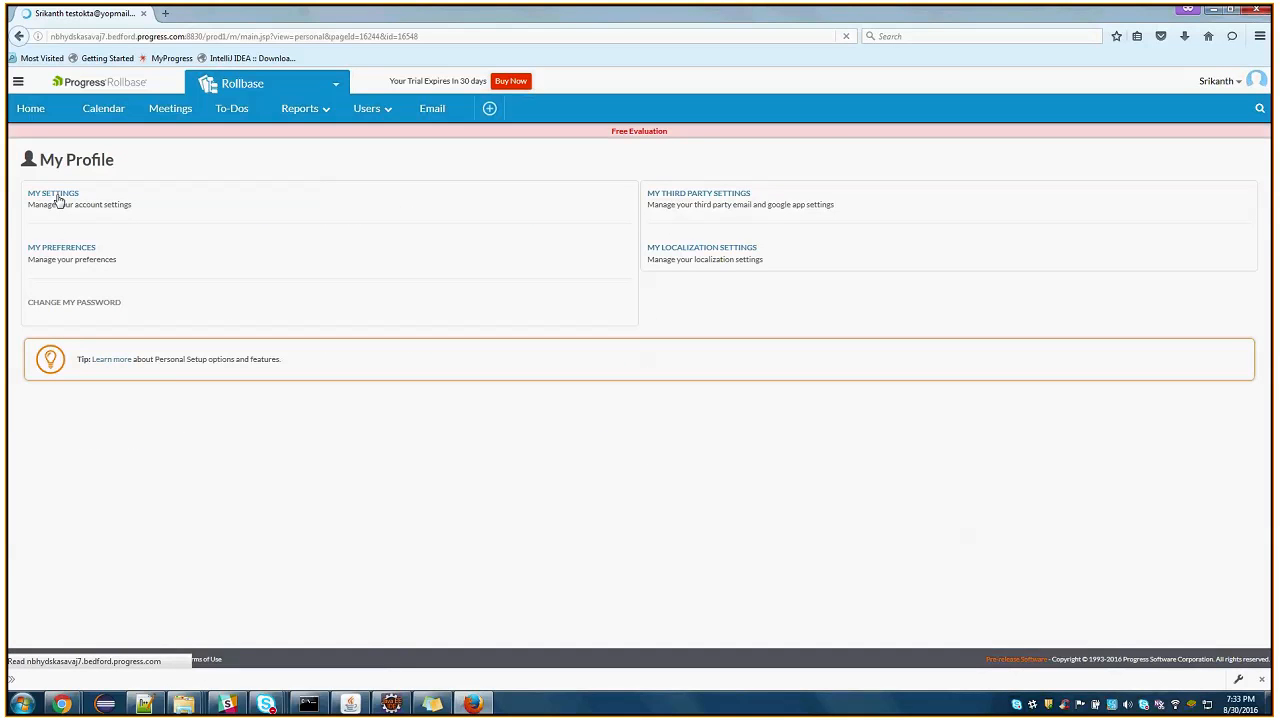
drag(271, 274, 188, 274)
drag(913, 231, 610, 304)
click(366, 423)
key(ctrl+a)
click(241, 431)
triple_click(267, 427)
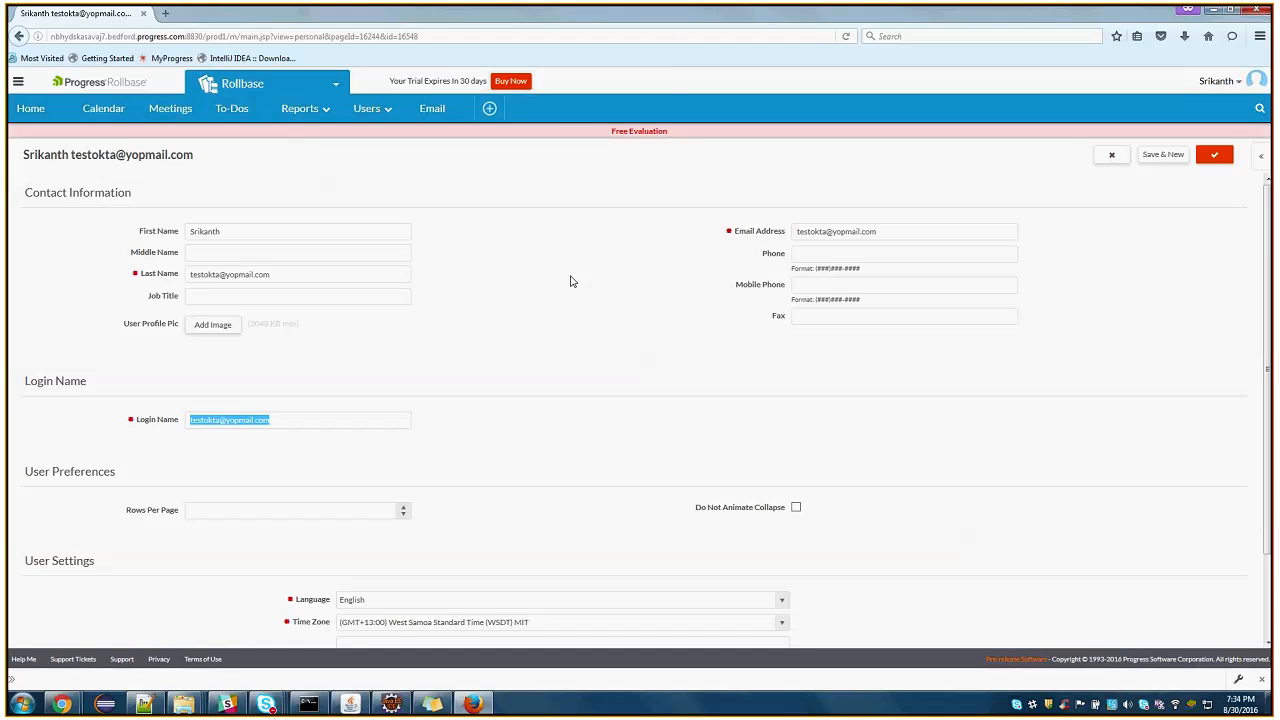
click(300, 419)
click(1221, 84)
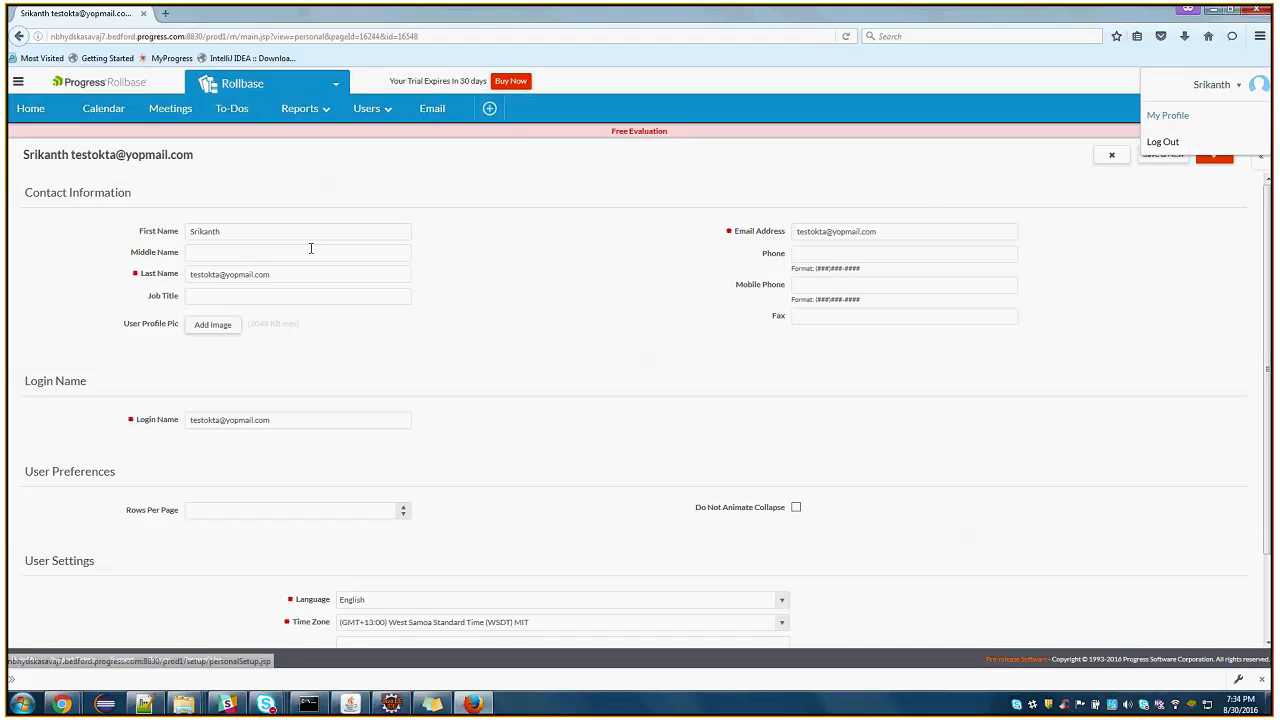
click(284, 88)
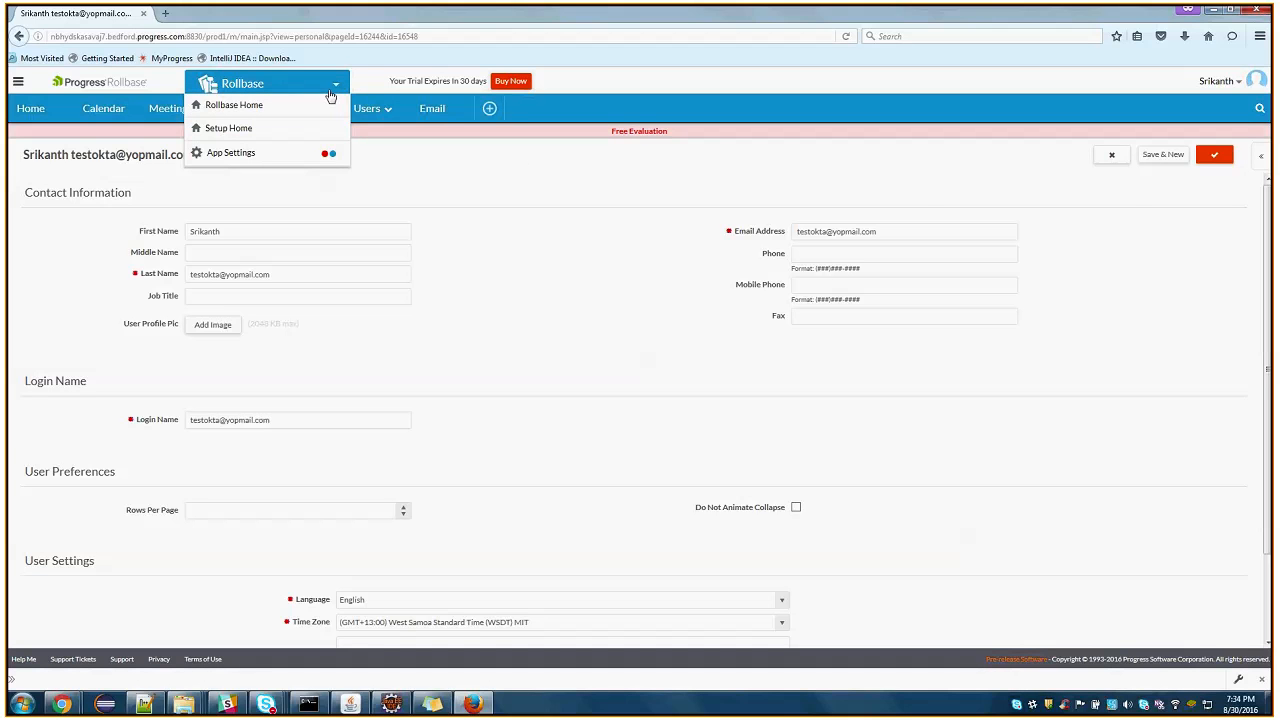
click(517, 177)
click(248, 85)
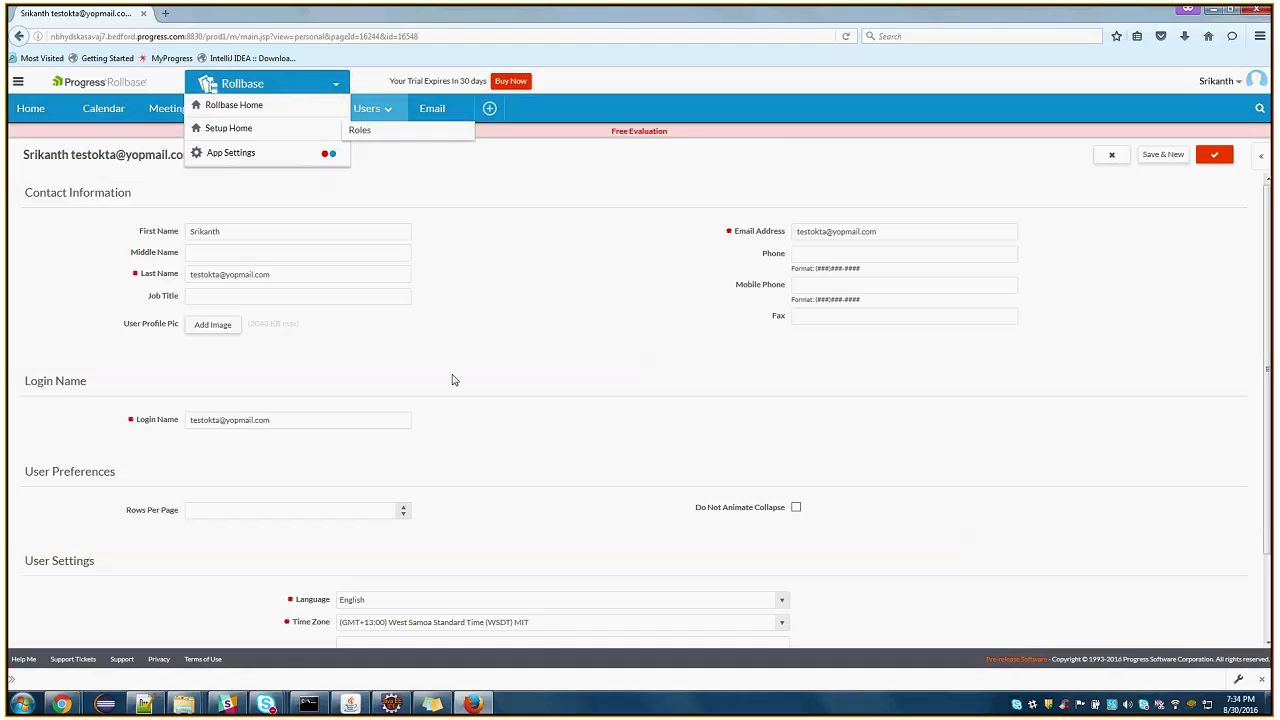
Switch to Okta in Chrome and open testsaml's SAML integration for editing at the Configure SAML stage
click(58, 706)
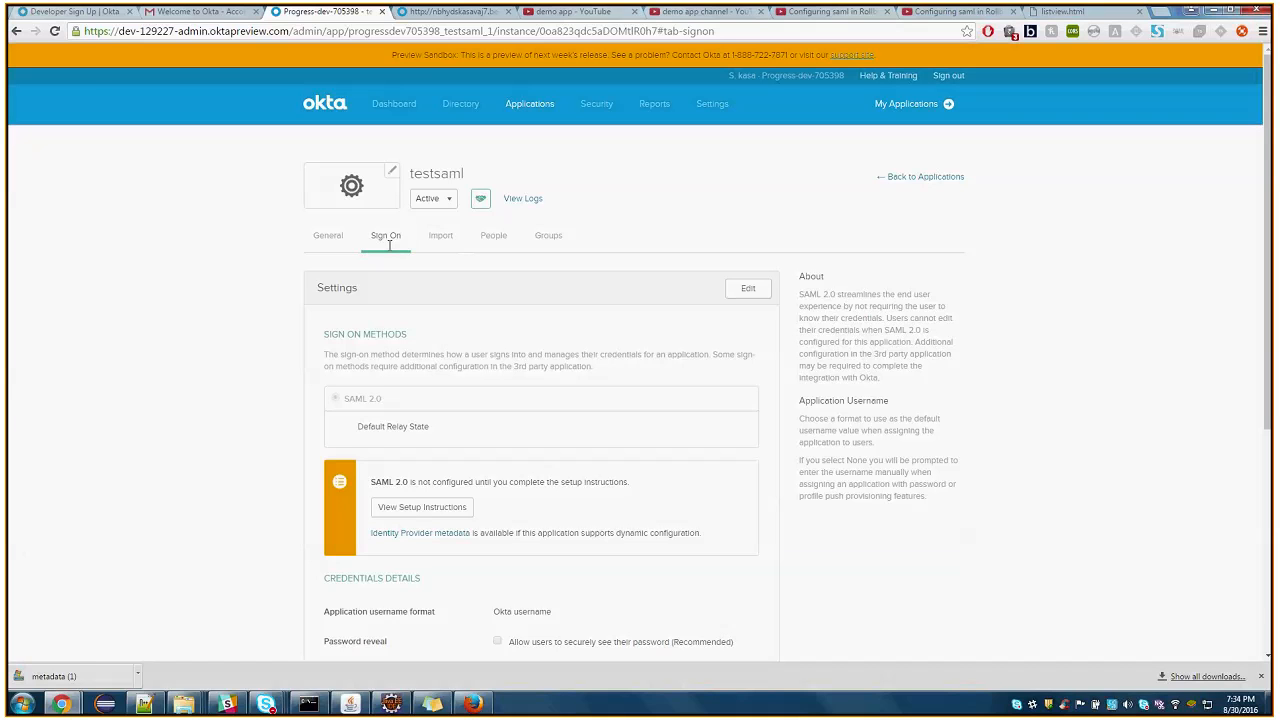
click(322, 249)
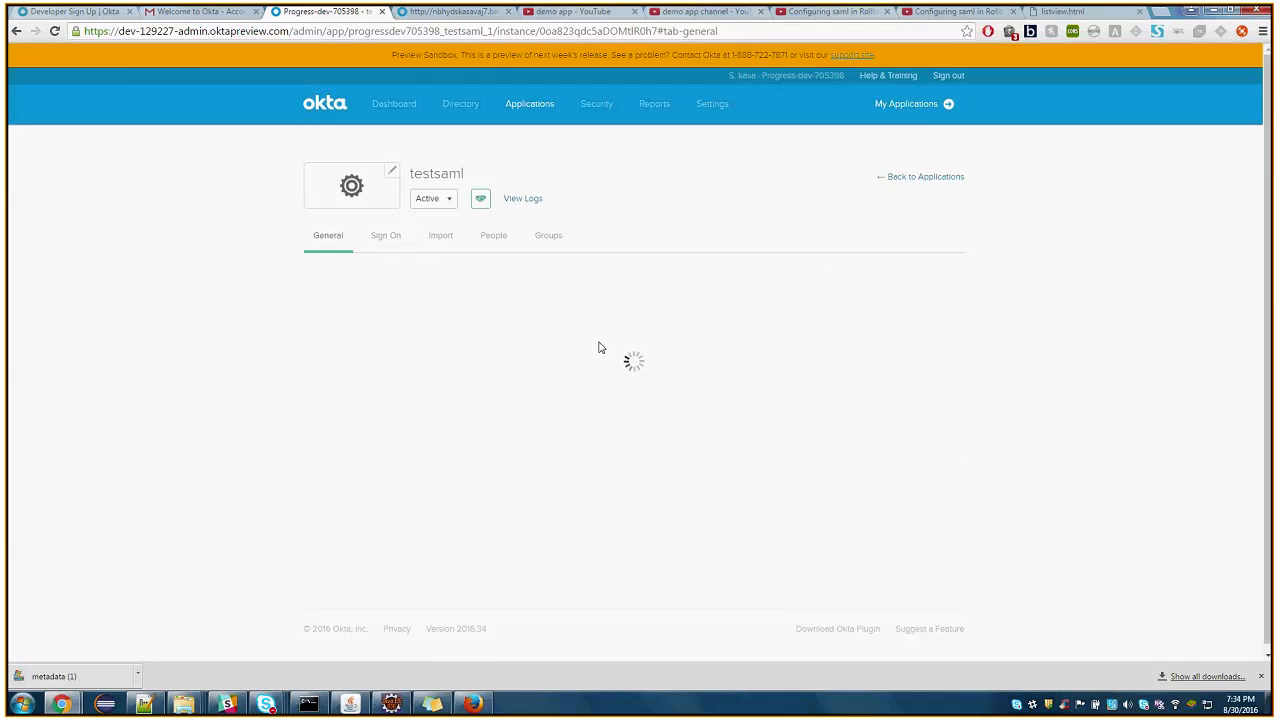
scroll(589, 363, down, 1)
click(738, 366)
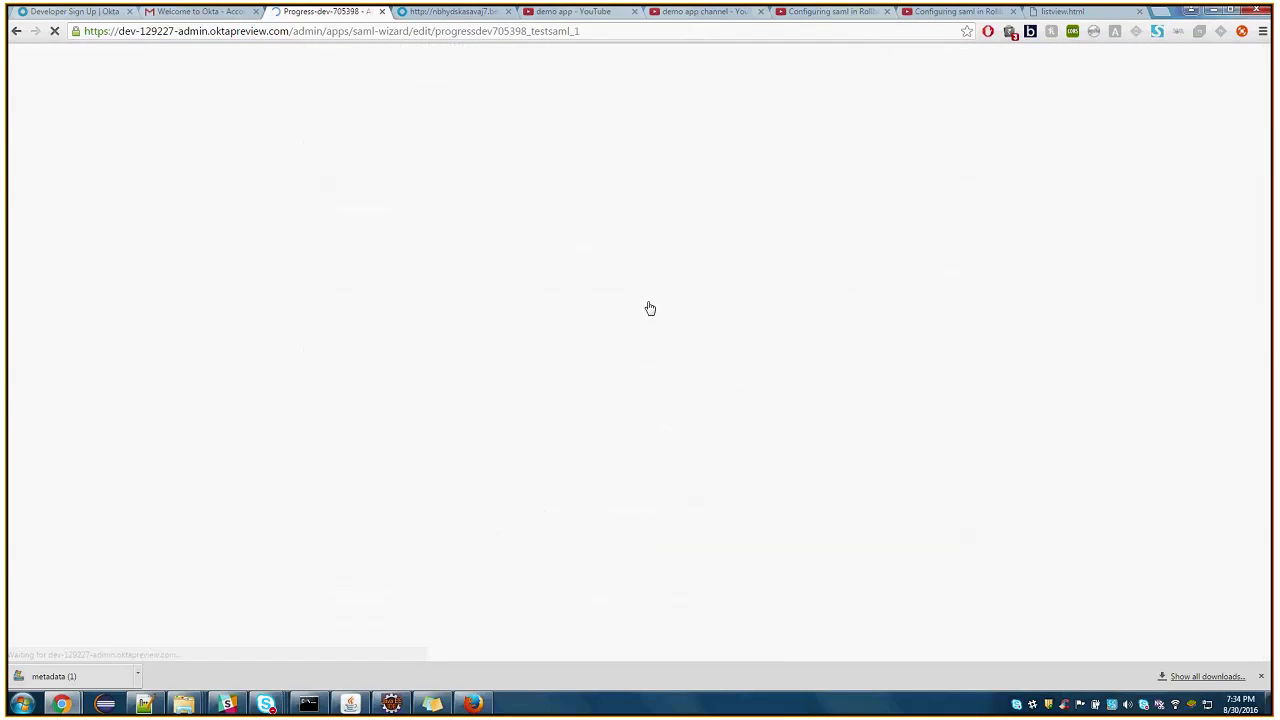
click(754, 540)
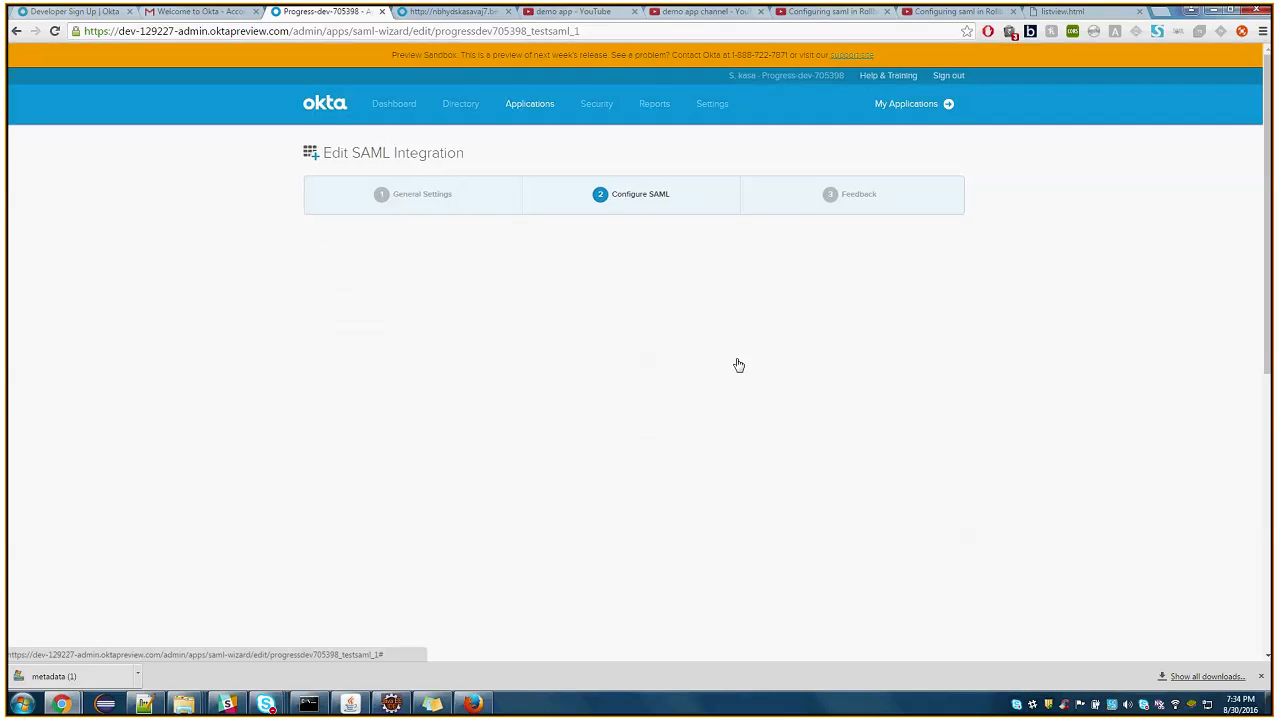
Show the advanced SAML settings for testsaml and set Assertion Encryption to Encrypted
scroll(734, 360, down, 3)
scroll(551, 286, down, 1)
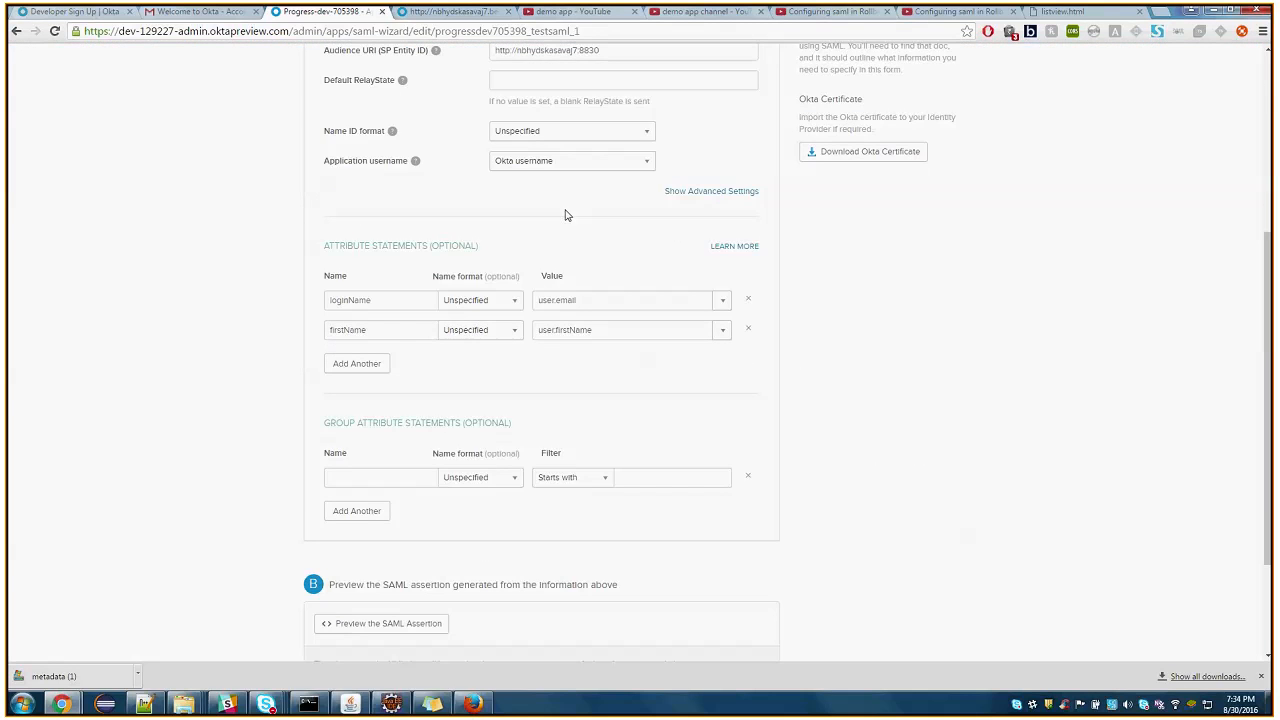
click(700, 191)
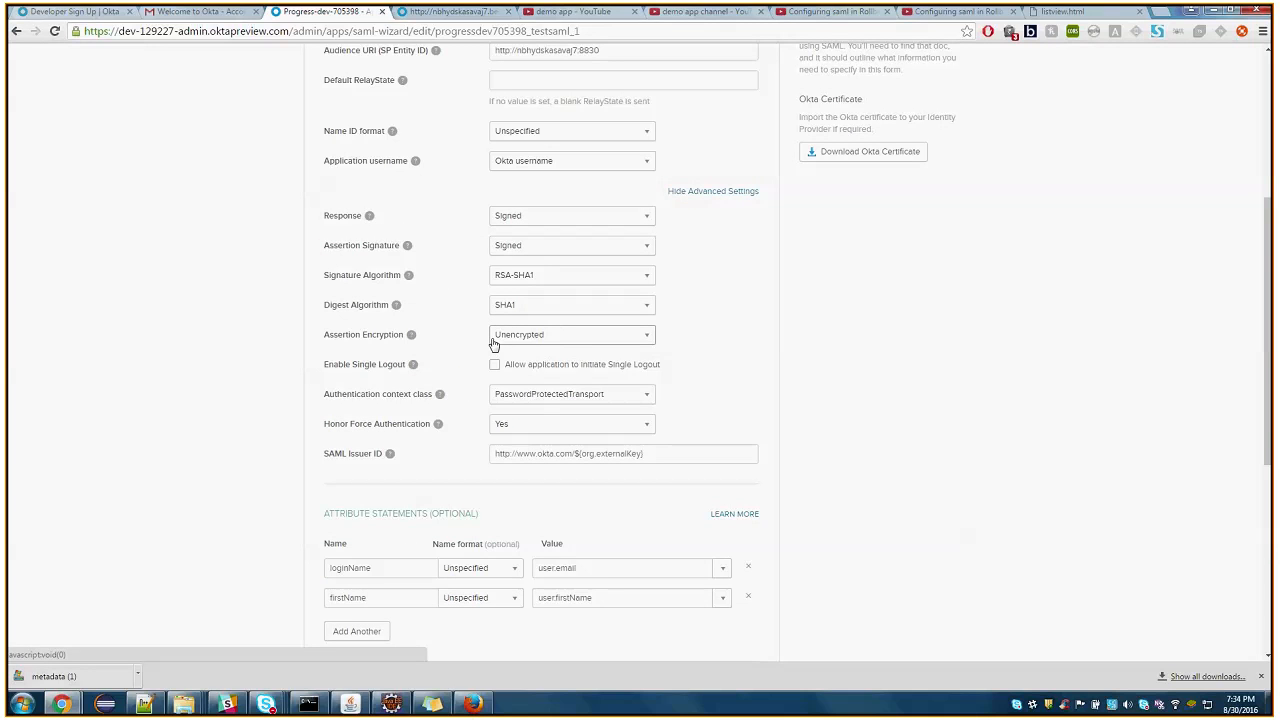
click(492, 343)
click(509, 357)
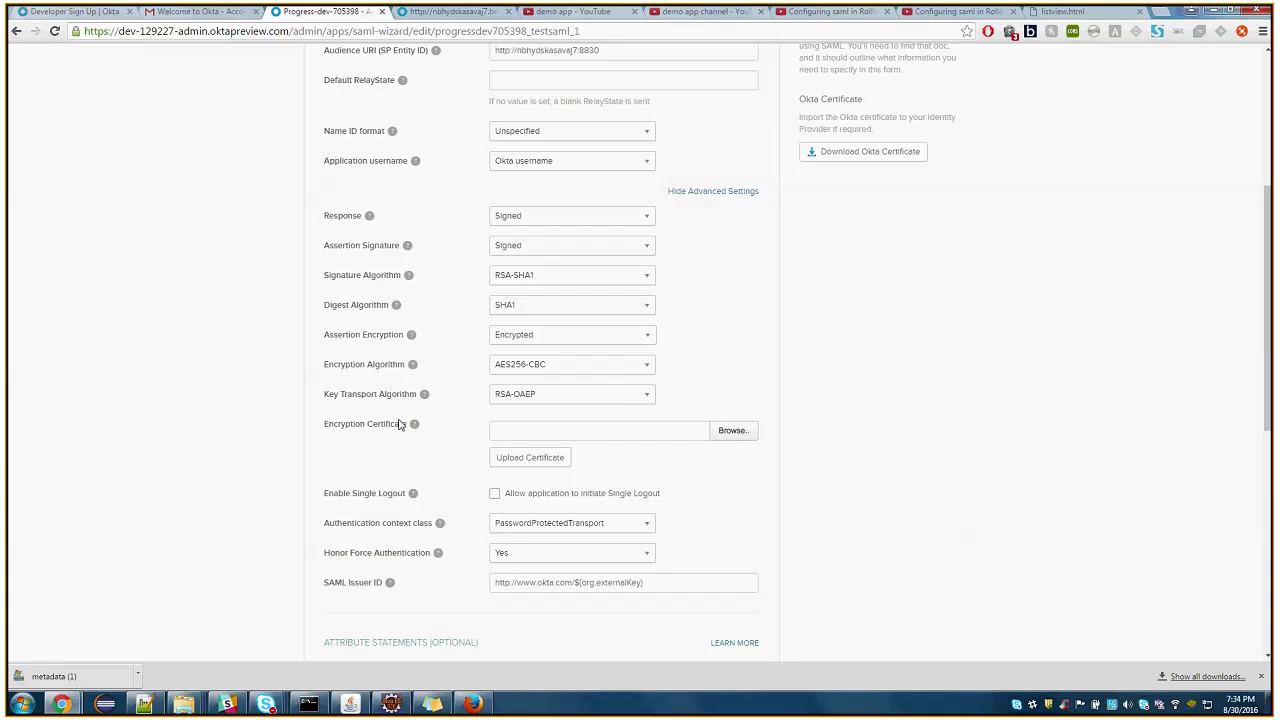
Browse for the encryption certificate in the folder C:\Progress\Rollbase\Pas_Instance\rollbase\config
mouse_move(412, 426)
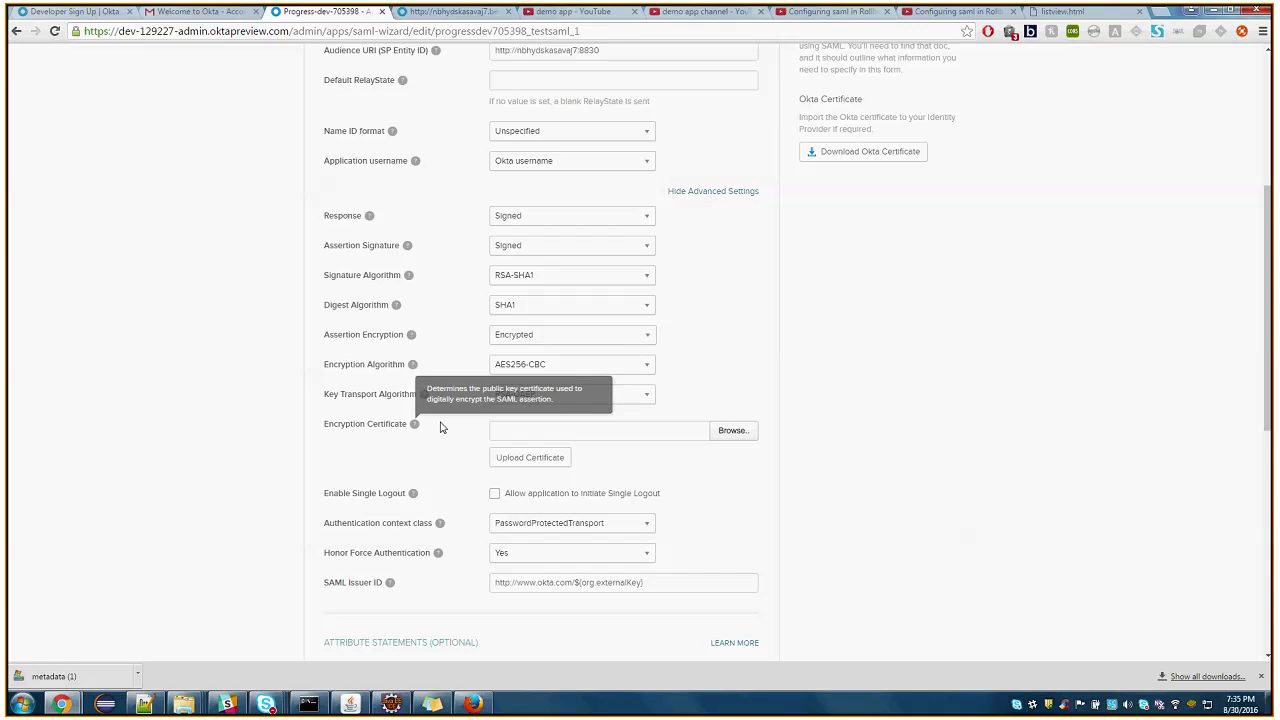
mouse_move(418, 428)
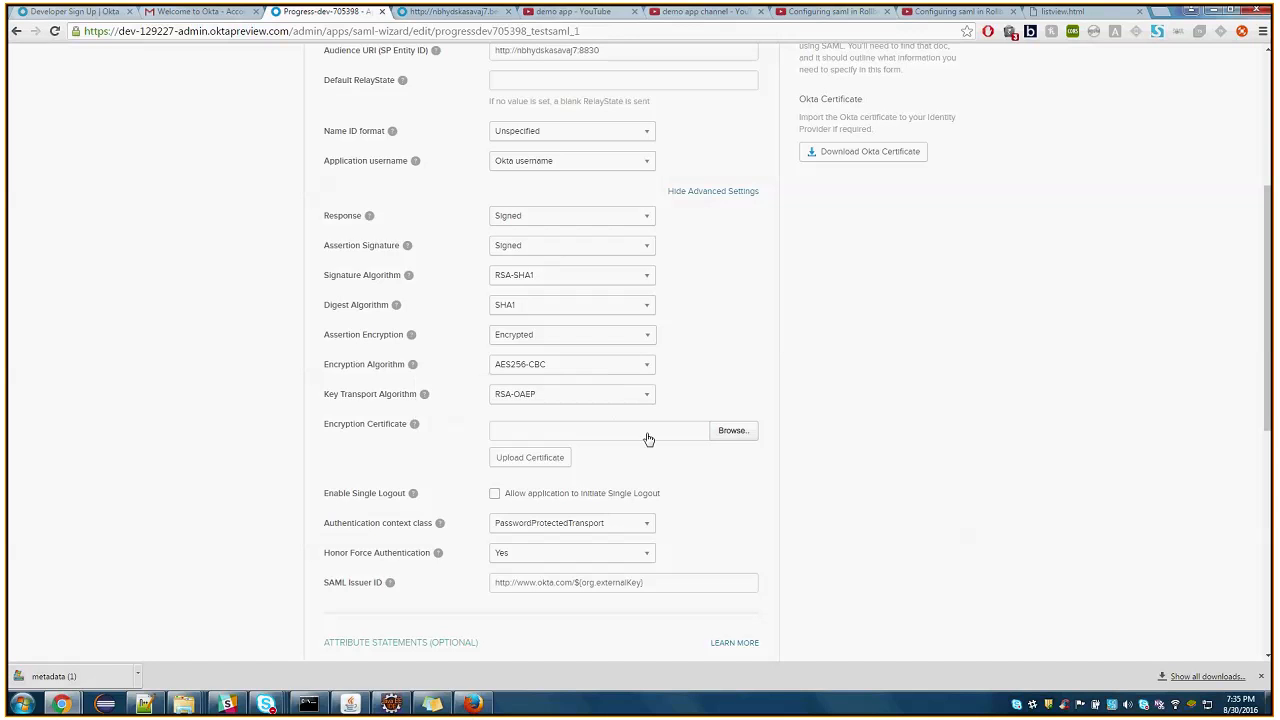
click(731, 438)
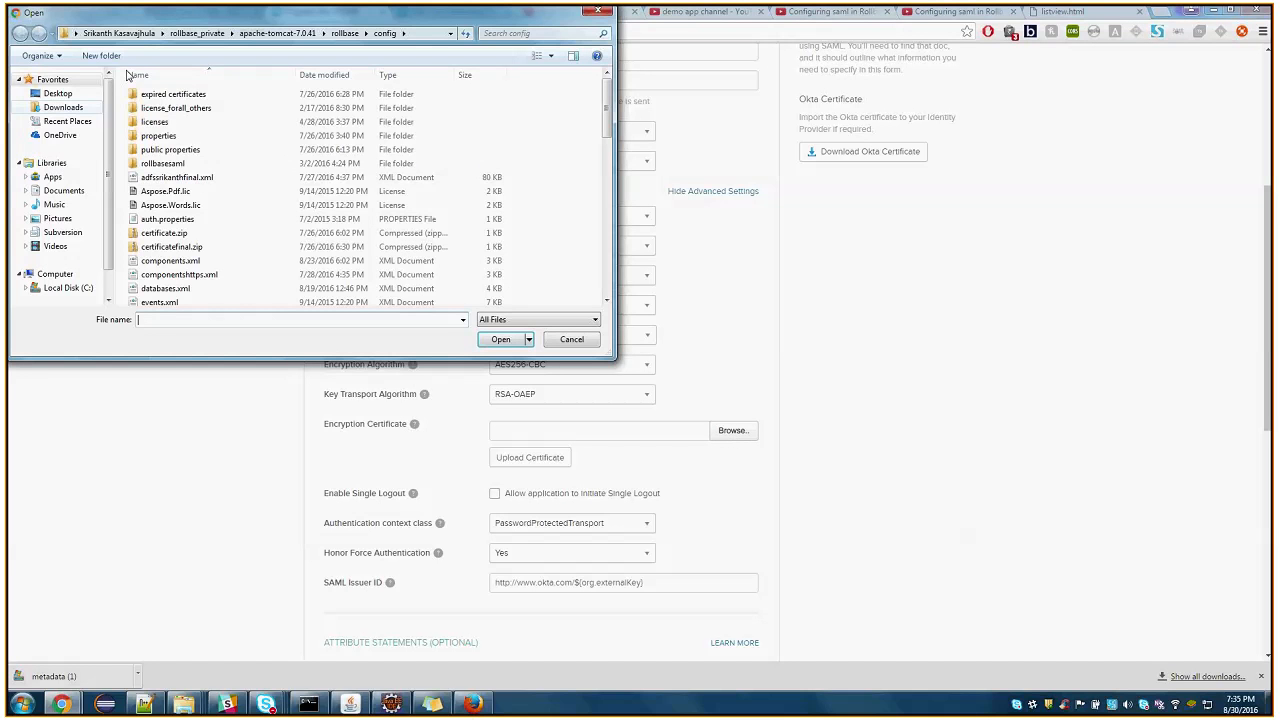
click(68, 287)
click(161, 206)
text(po)
click(166, 128)
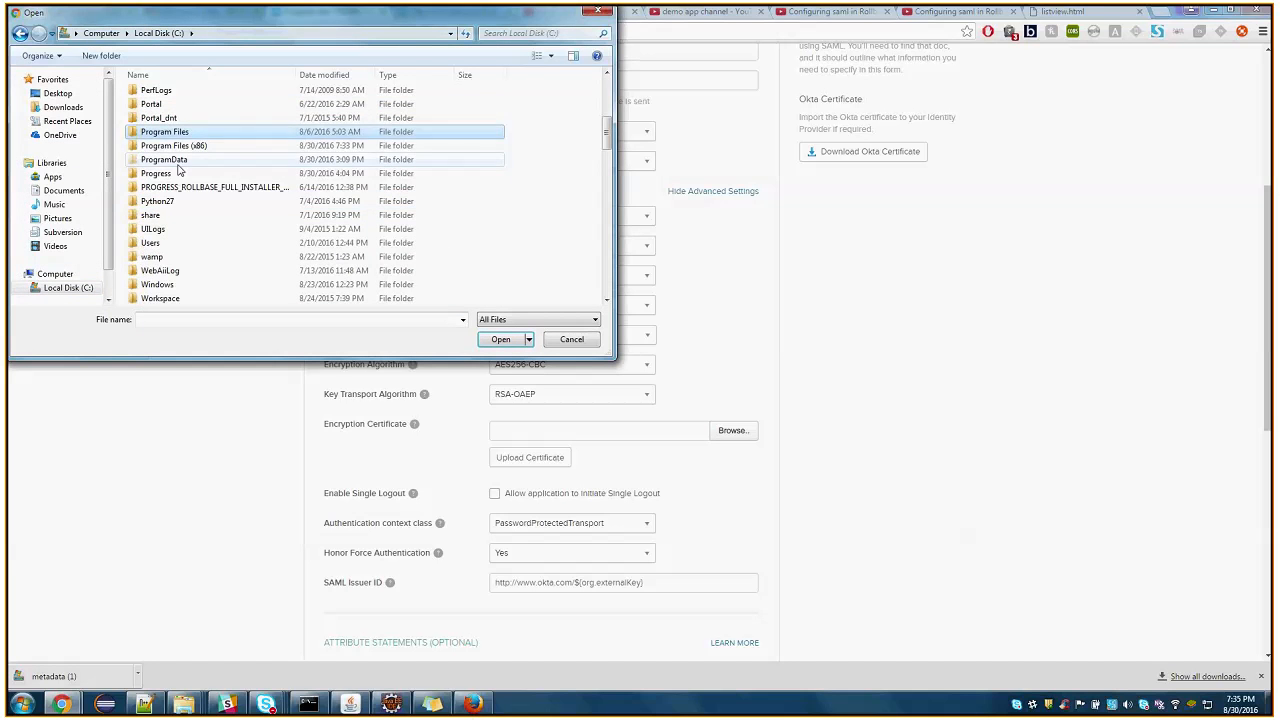
click(169, 175)
double_click(169, 175)
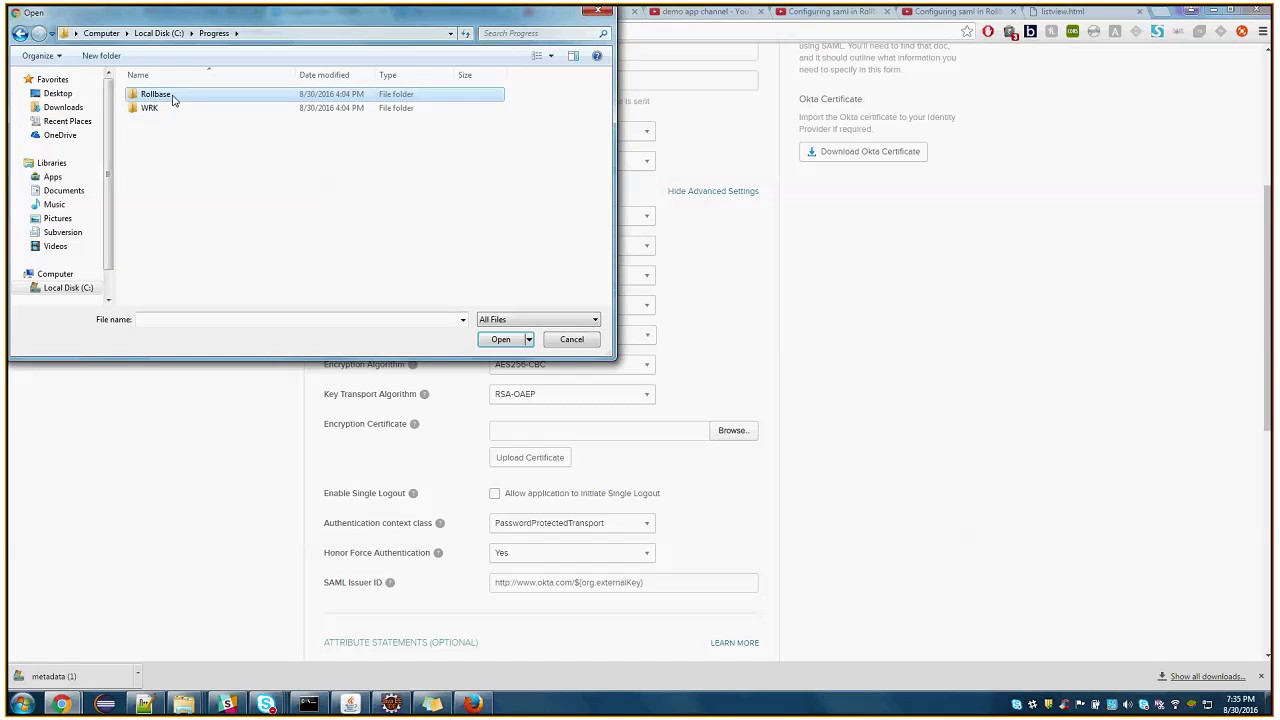
double_click(170, 96)
double_click(165, 177)
double_click(160, 149)
double_click(155, 107)
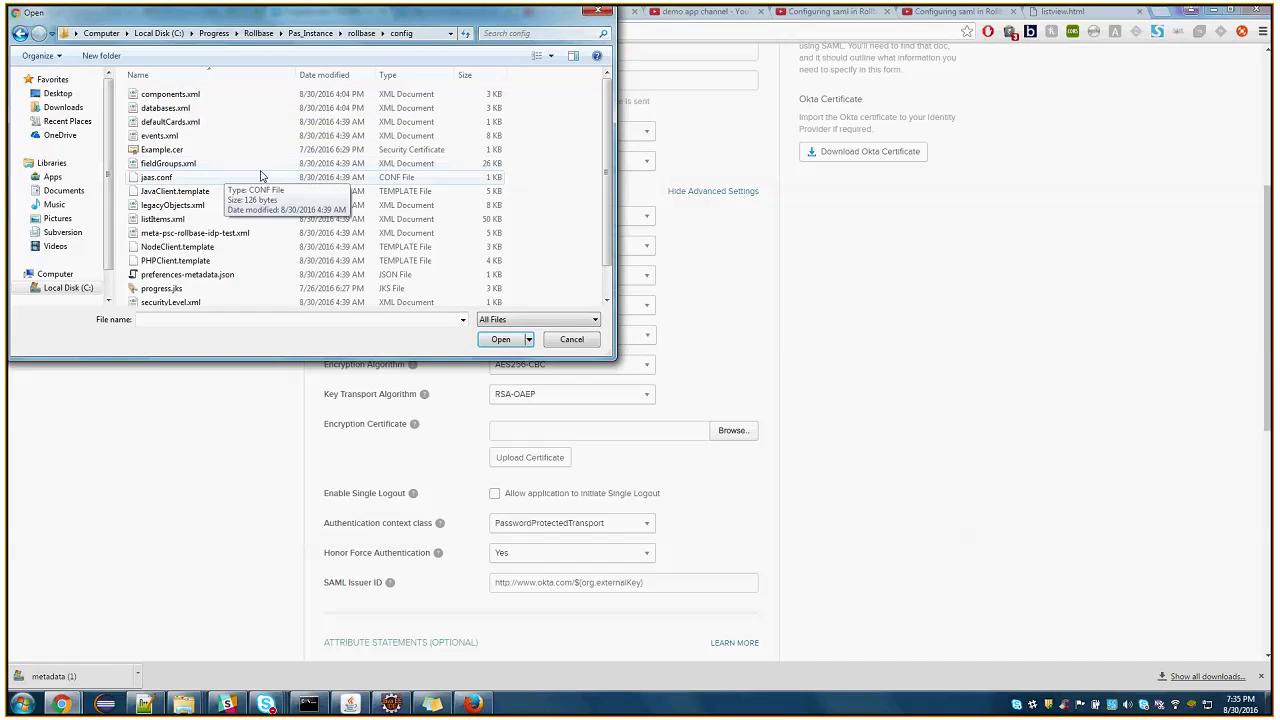
Choose Example.cer and upload it as the encryption certificate
scroll(268, 155, down, 1)
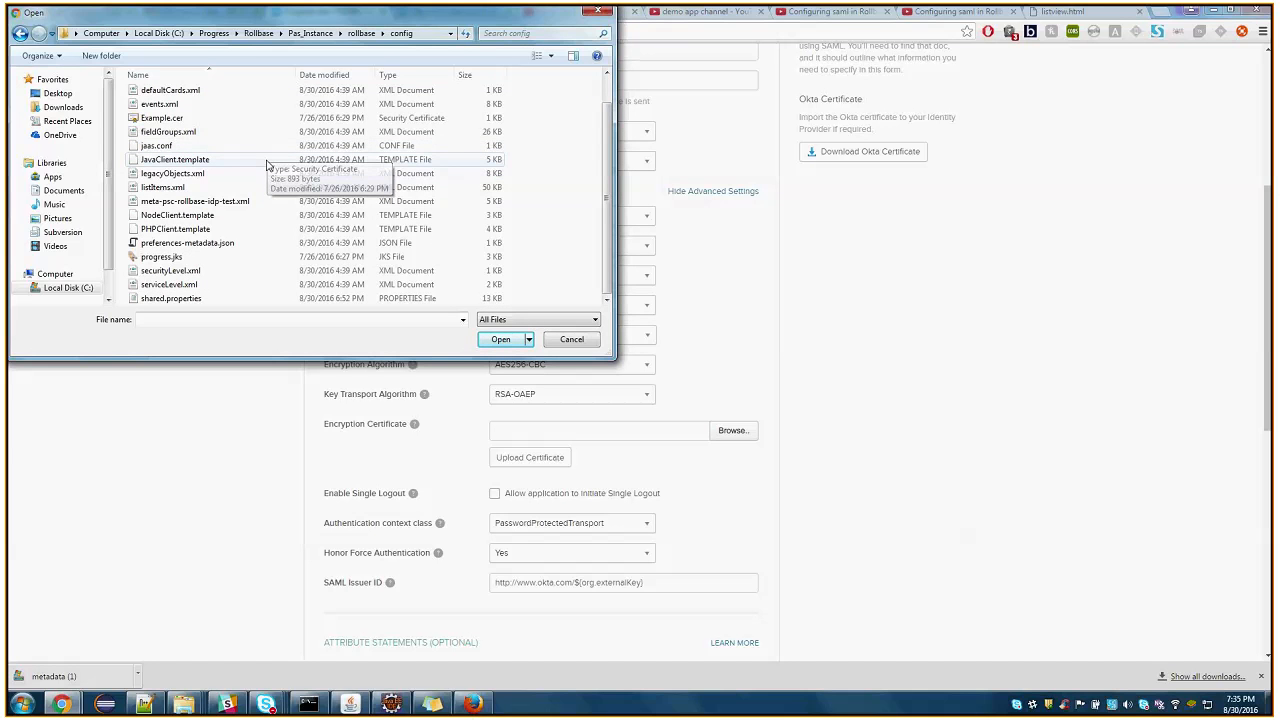
click(160, 118)
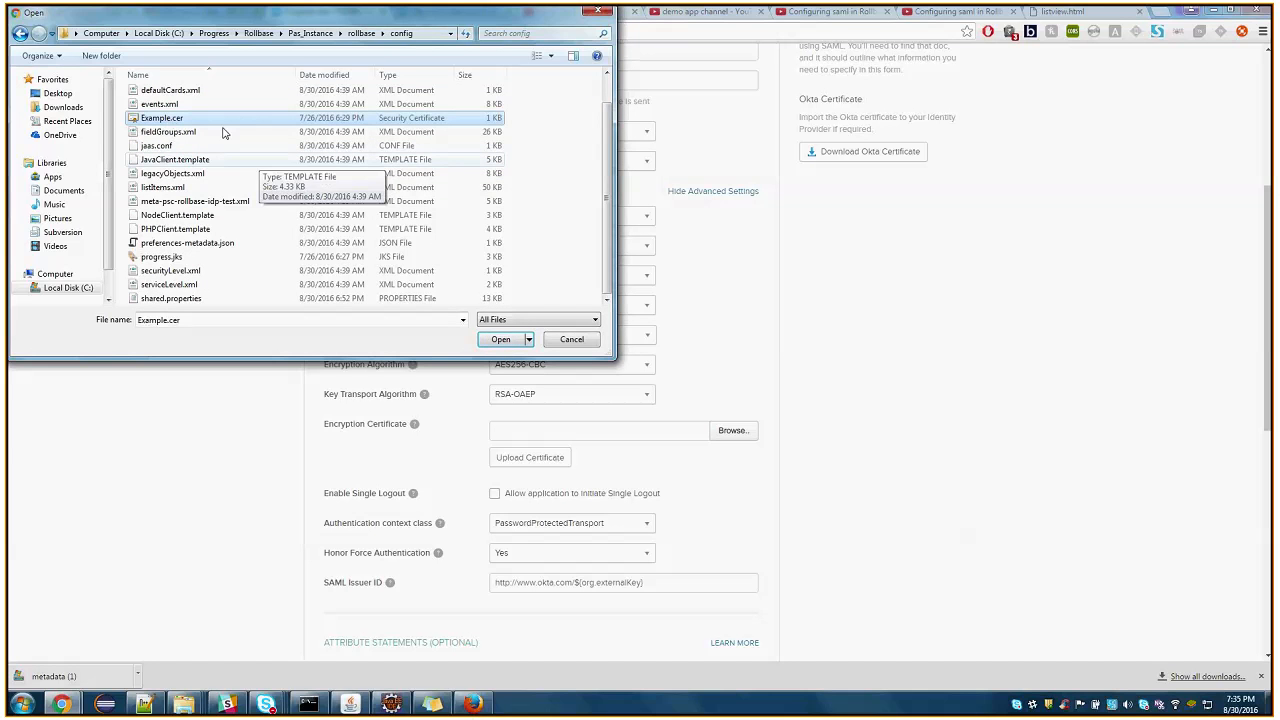
double_click(166, 118)
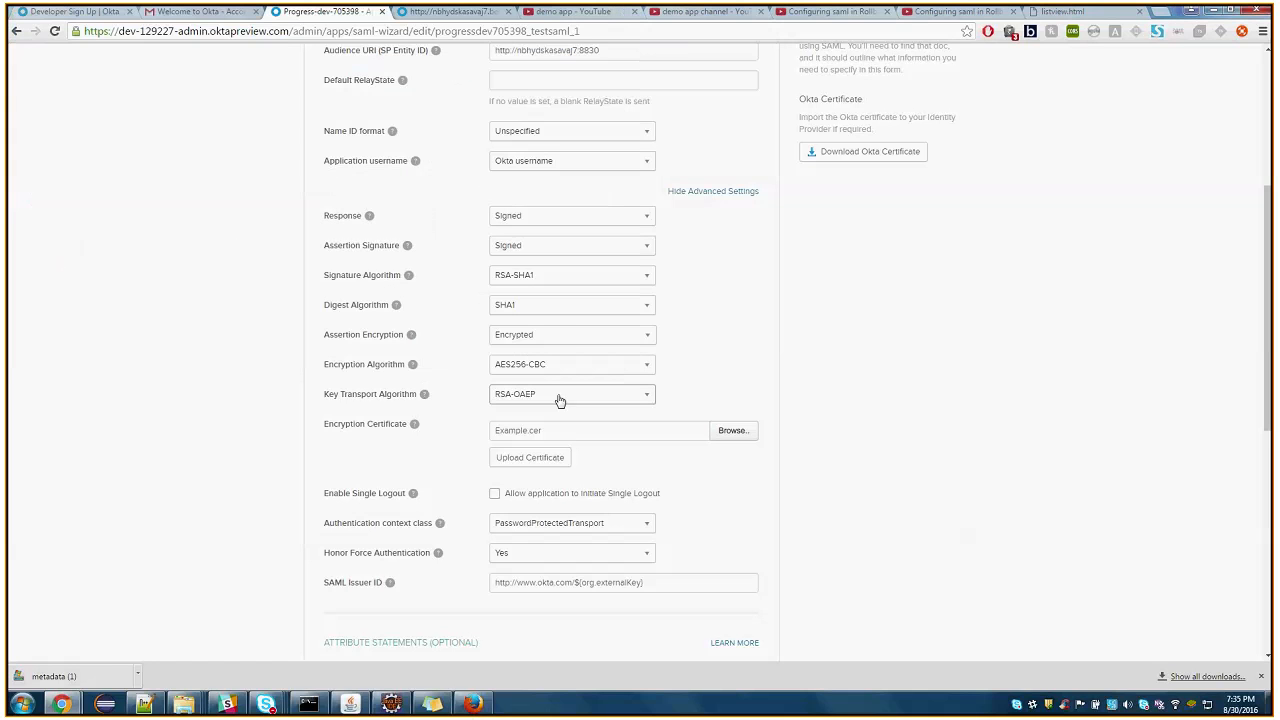
click(534, 462)
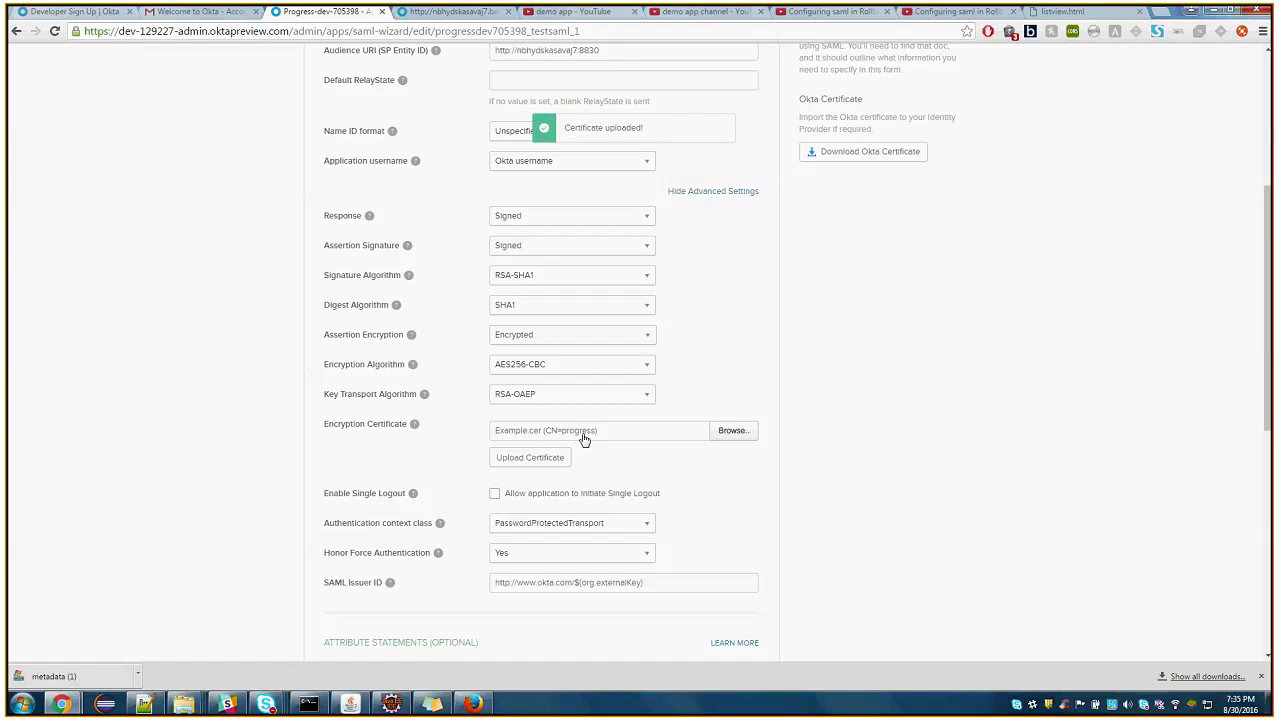
Continue past the Configure SAML stage and finish editing the testsaml integration
scroll(614, 417, down, 3)
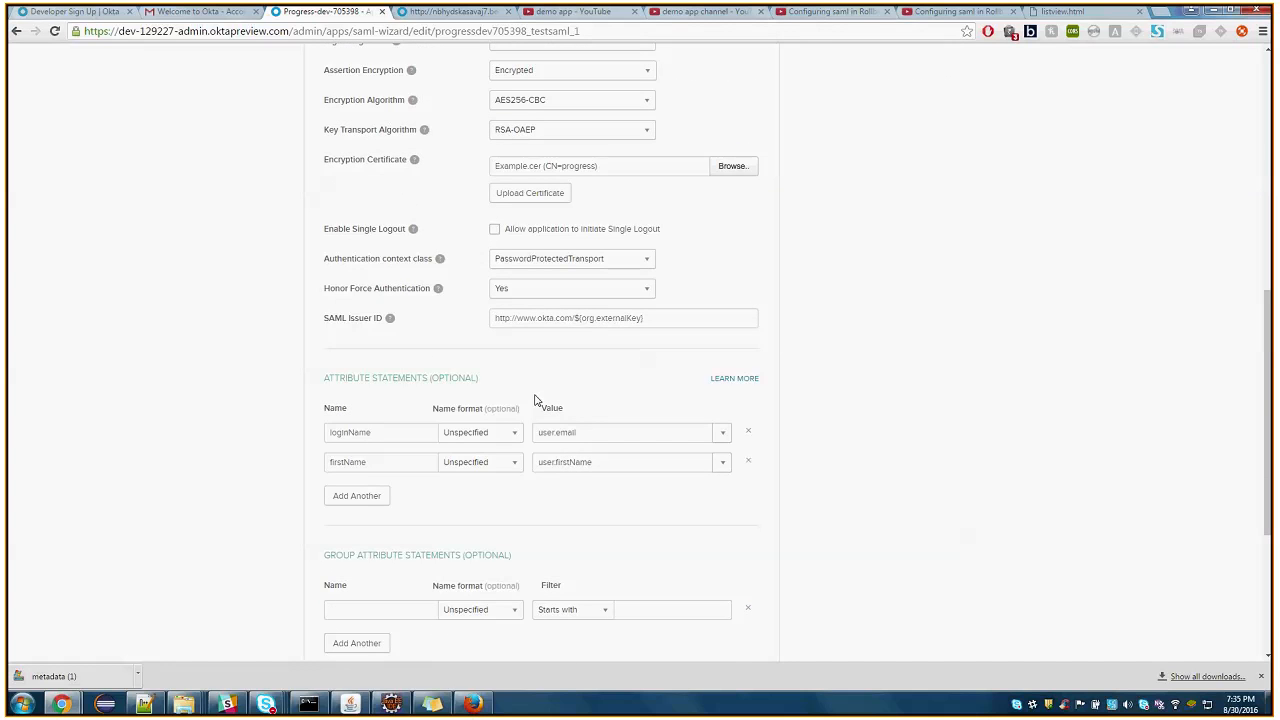
scroll(506, 540, down, 2)
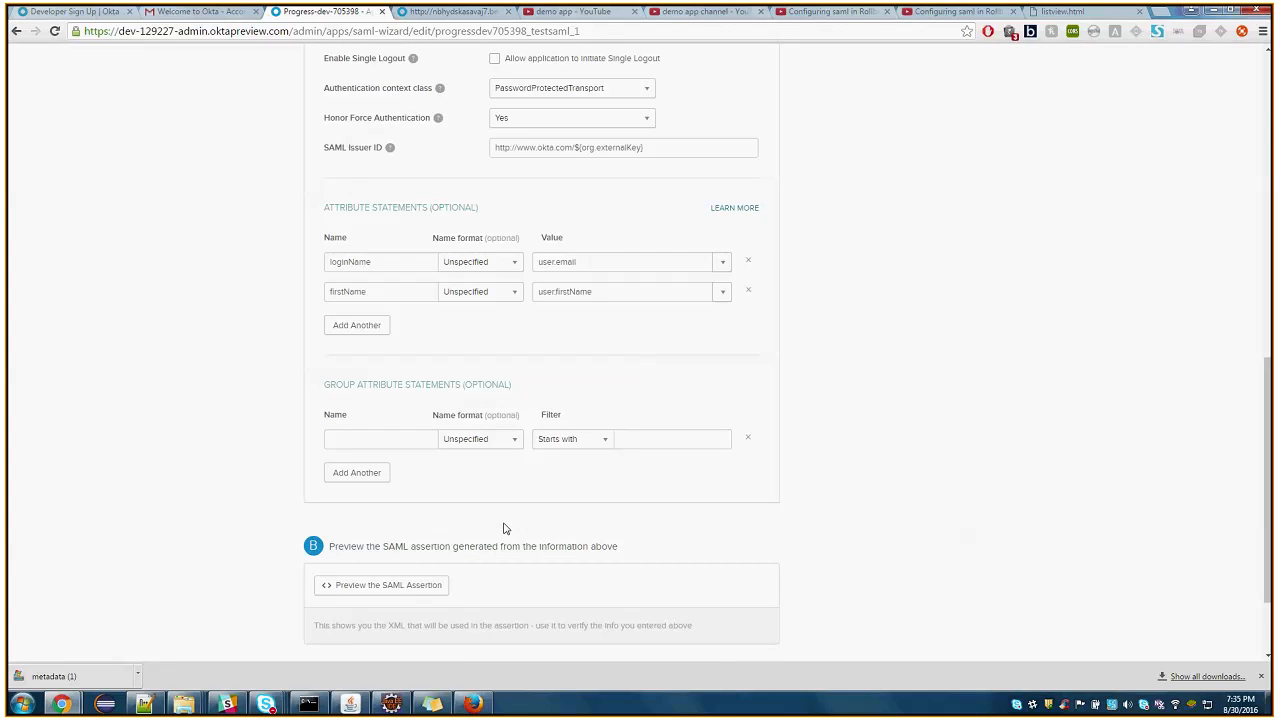
scroll(560, 550, down, 2)
click(755, 561)
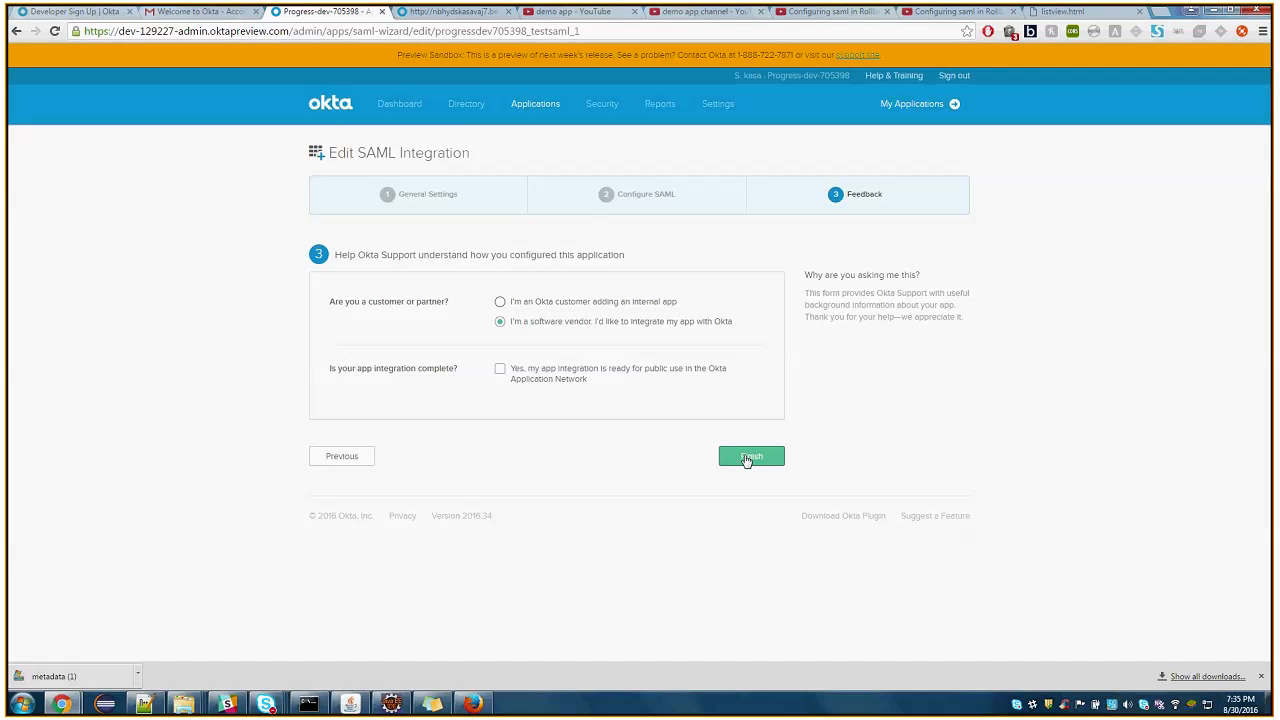
click(747, 459)
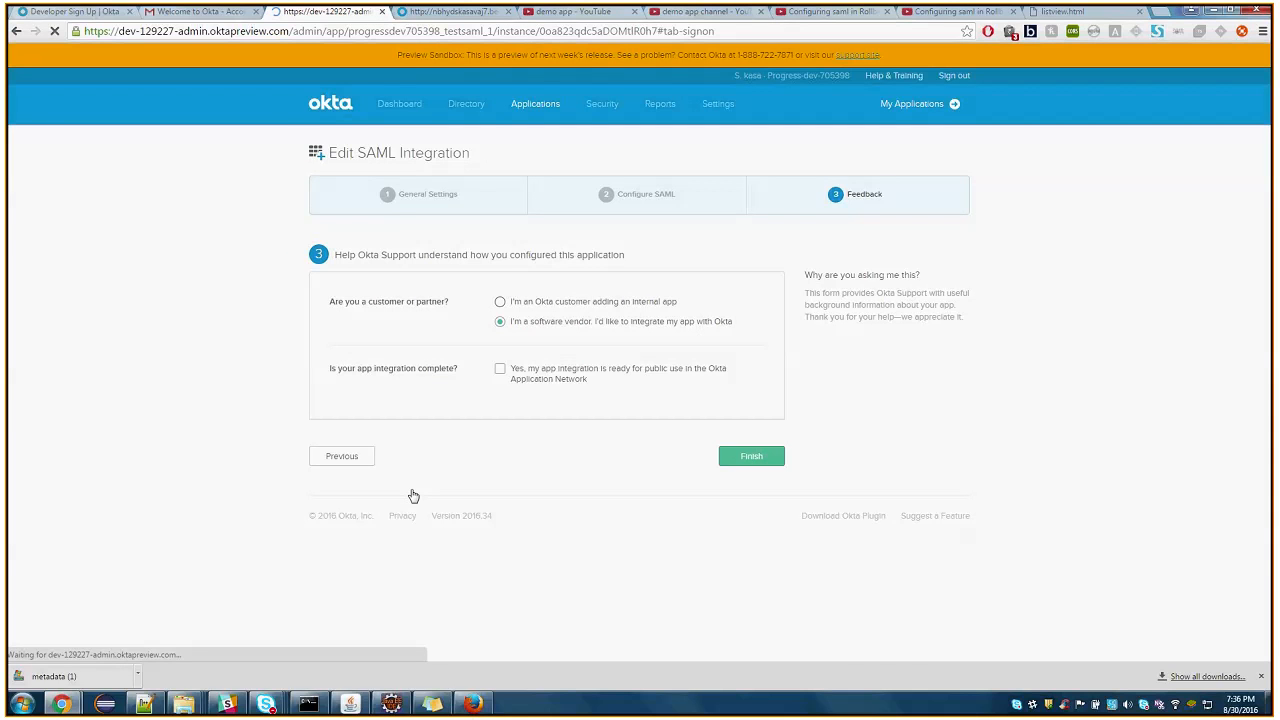
Switch to Firefox and try to go back from My Settings to the Okta sign-in page
mouse_move(61, 703)
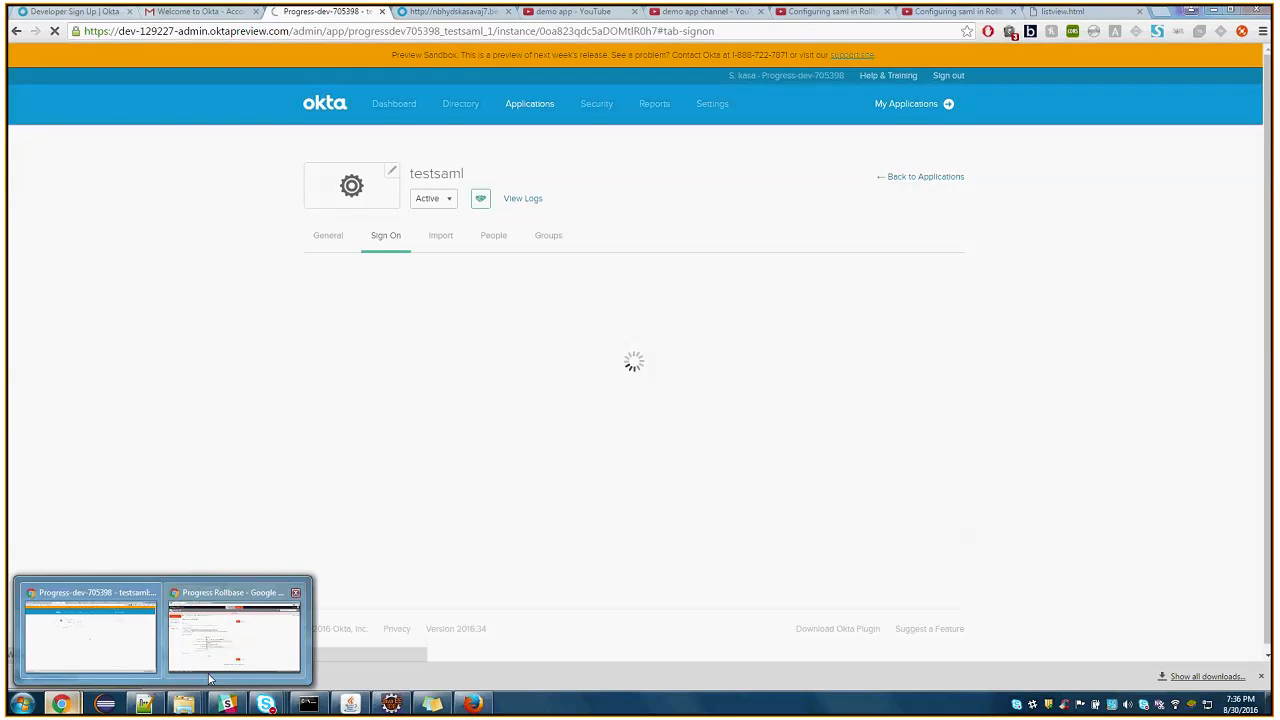
click(475, 706)
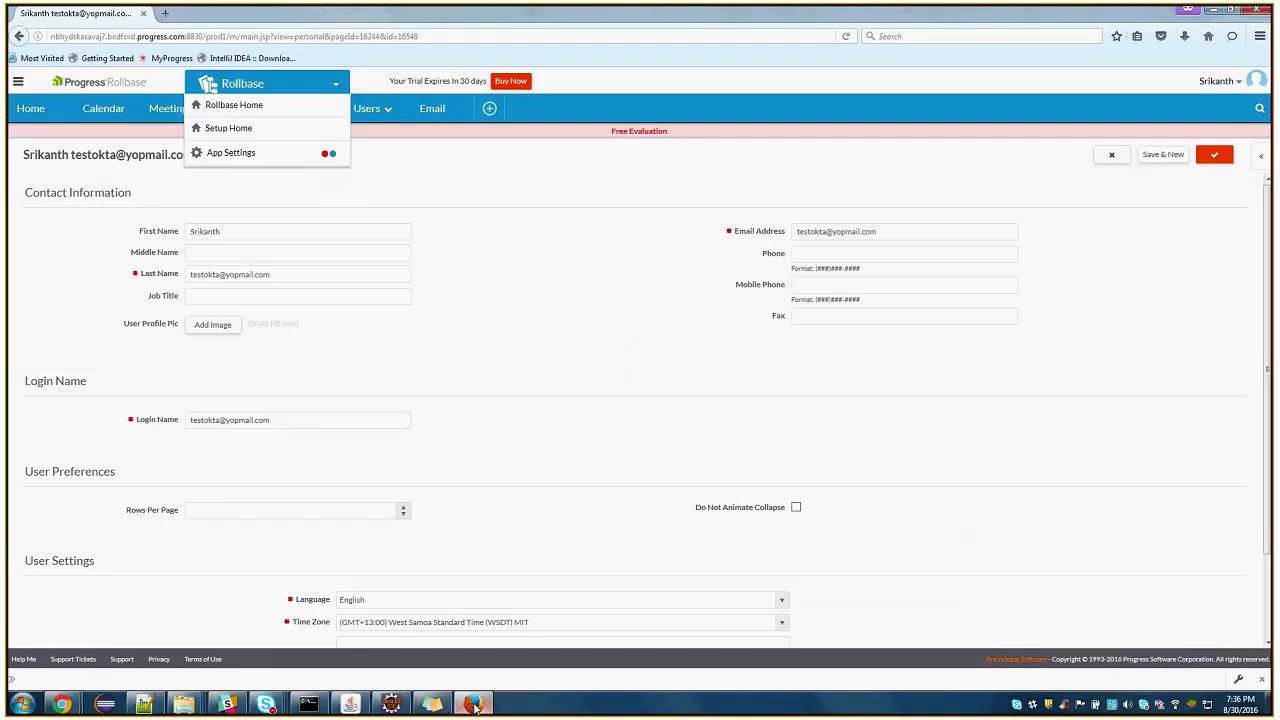
click(19, 36)
click(23, 43)
click(19, 36)
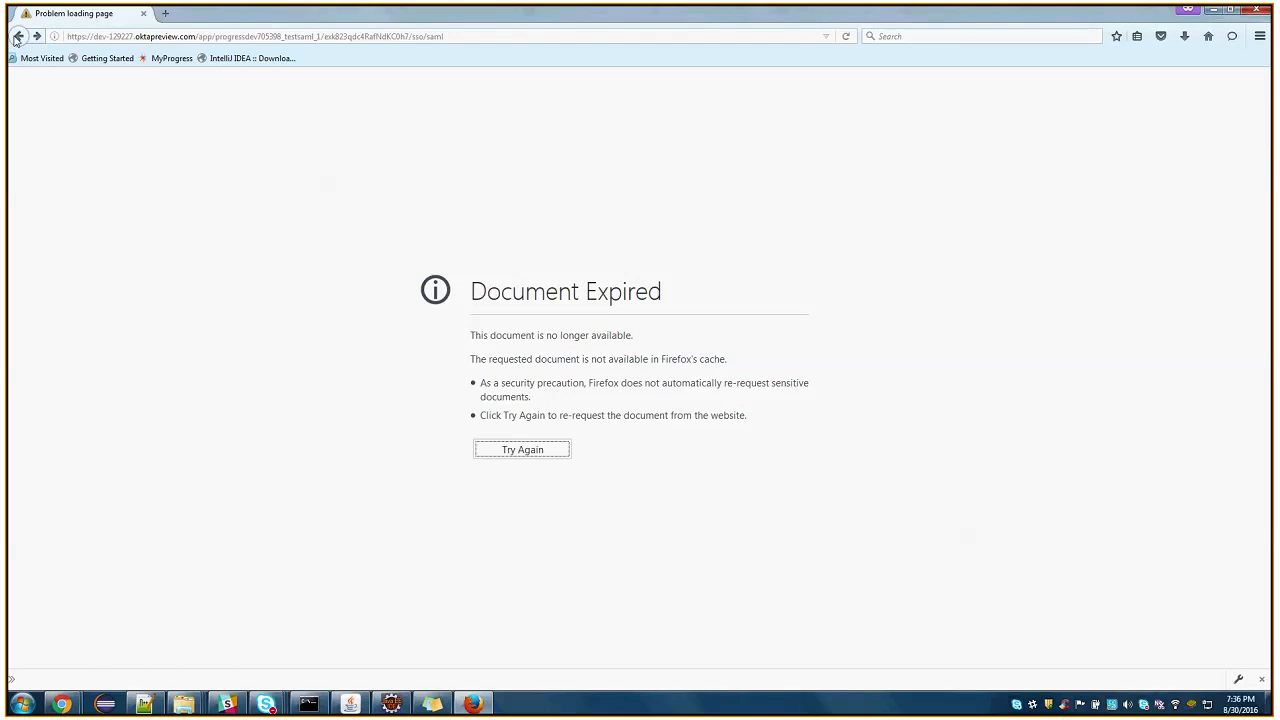
click(19, 37)
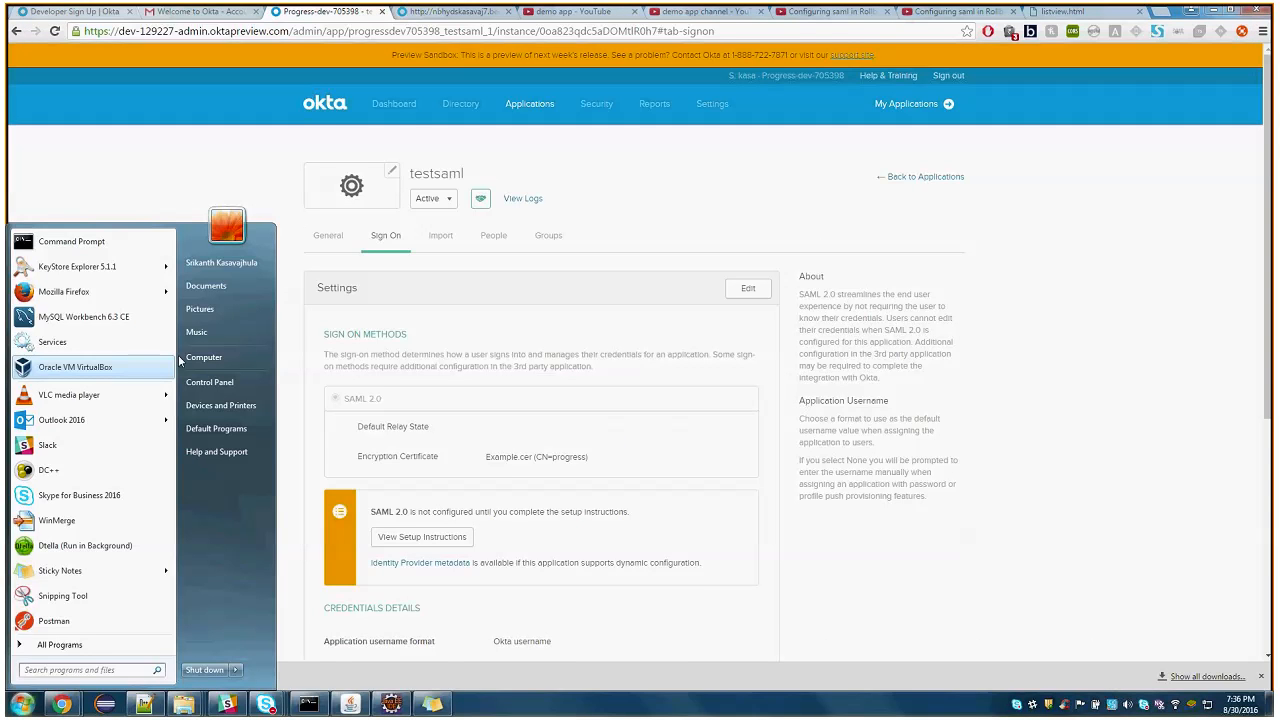
Start a new private Firefox window
mouse_move(160, 291)
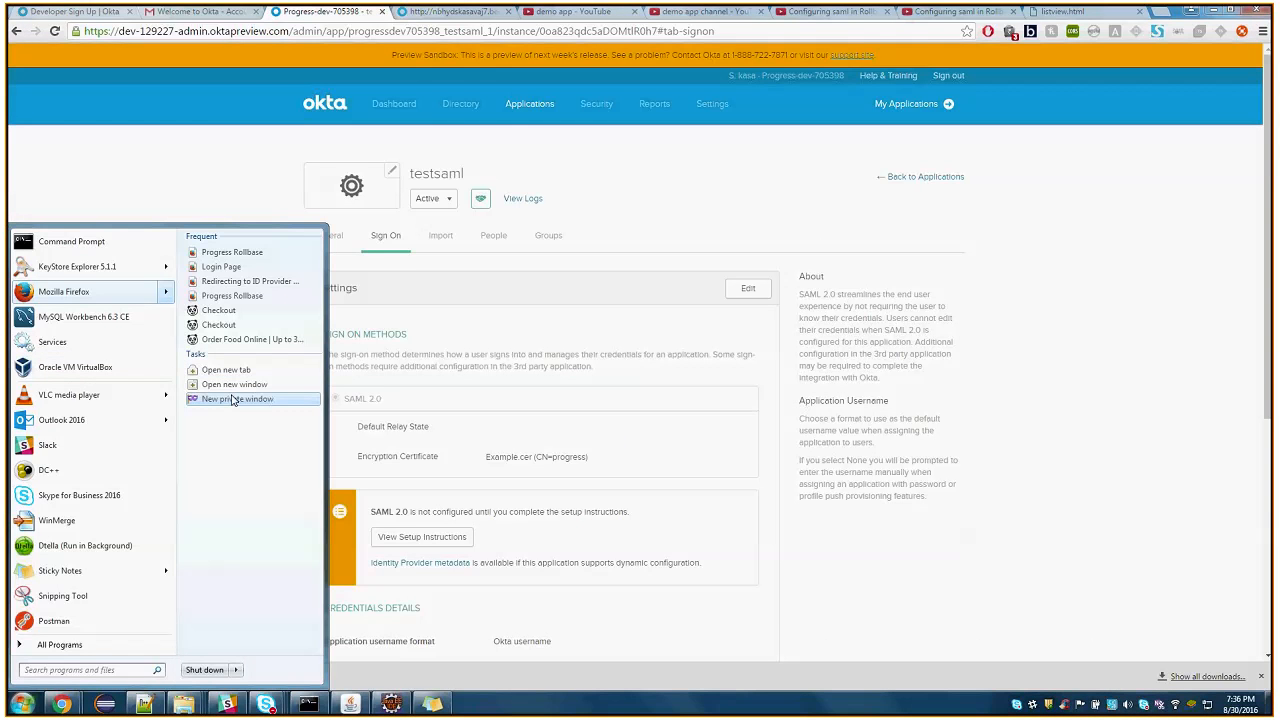
click(232, 399)
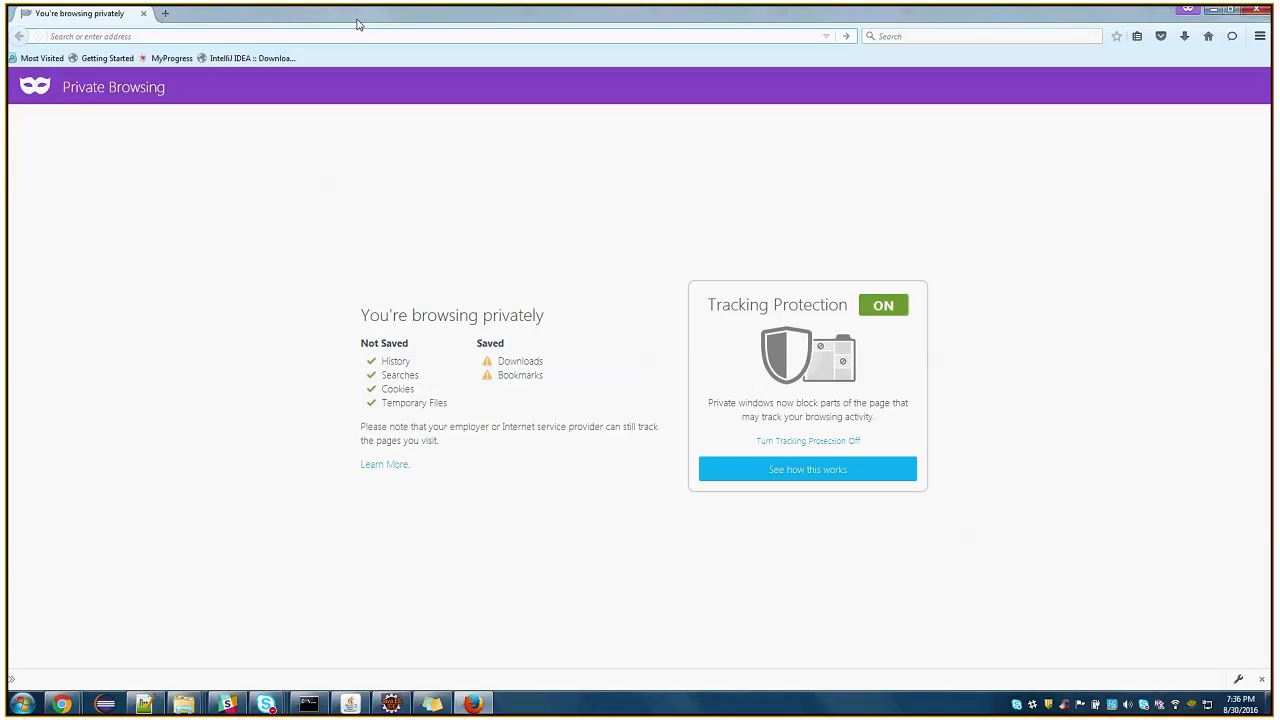
Enter the full-domain Rollbase private login address on port 8830, ending in /router/login/loginPrivate.jsp
text(nbhy)
key(Down)
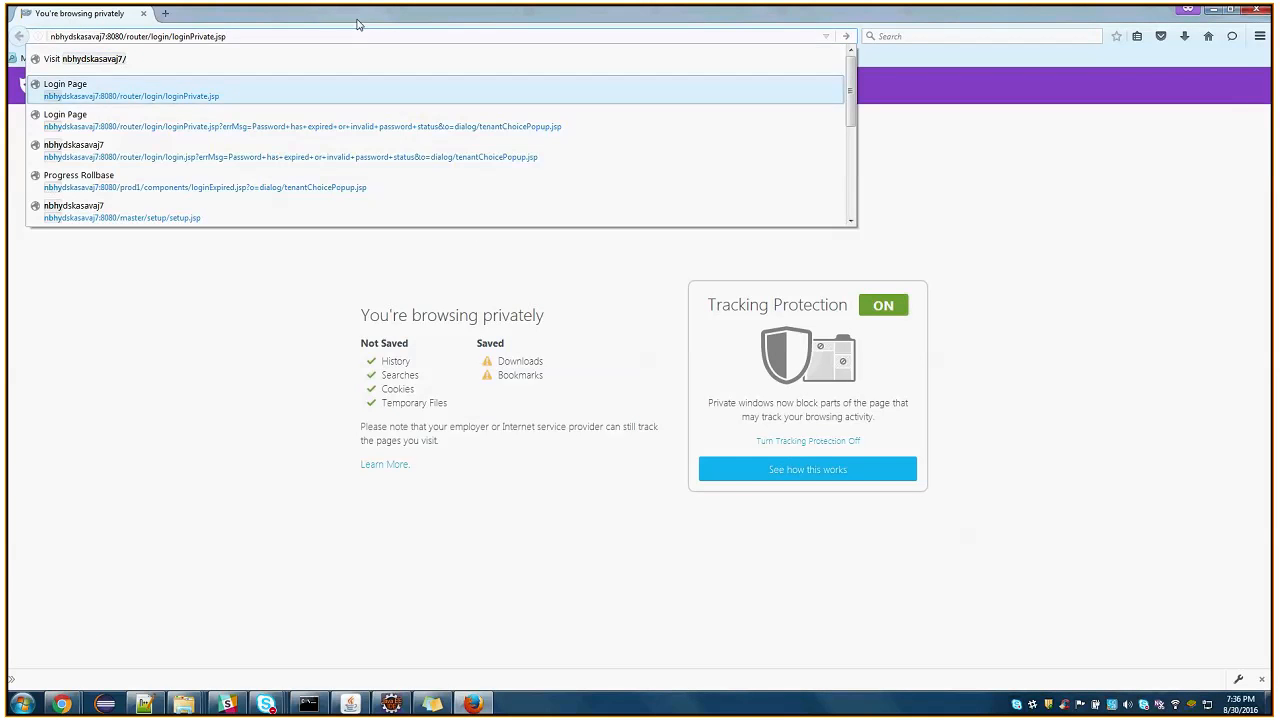
key(ctrl+BackSpace)
key(ctrl+BackSpace)
key(ctrl+BackSpace)
key(ctrl+BackSpace)
key(BackSpace)
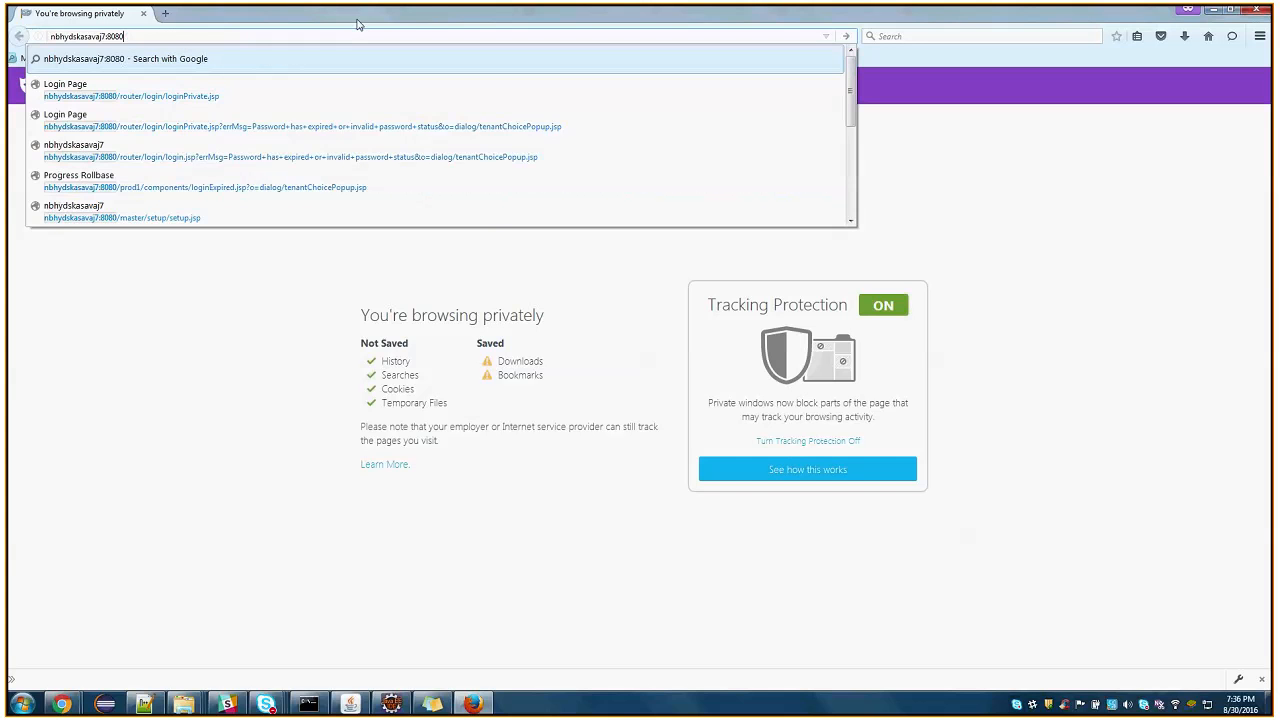
text(.)
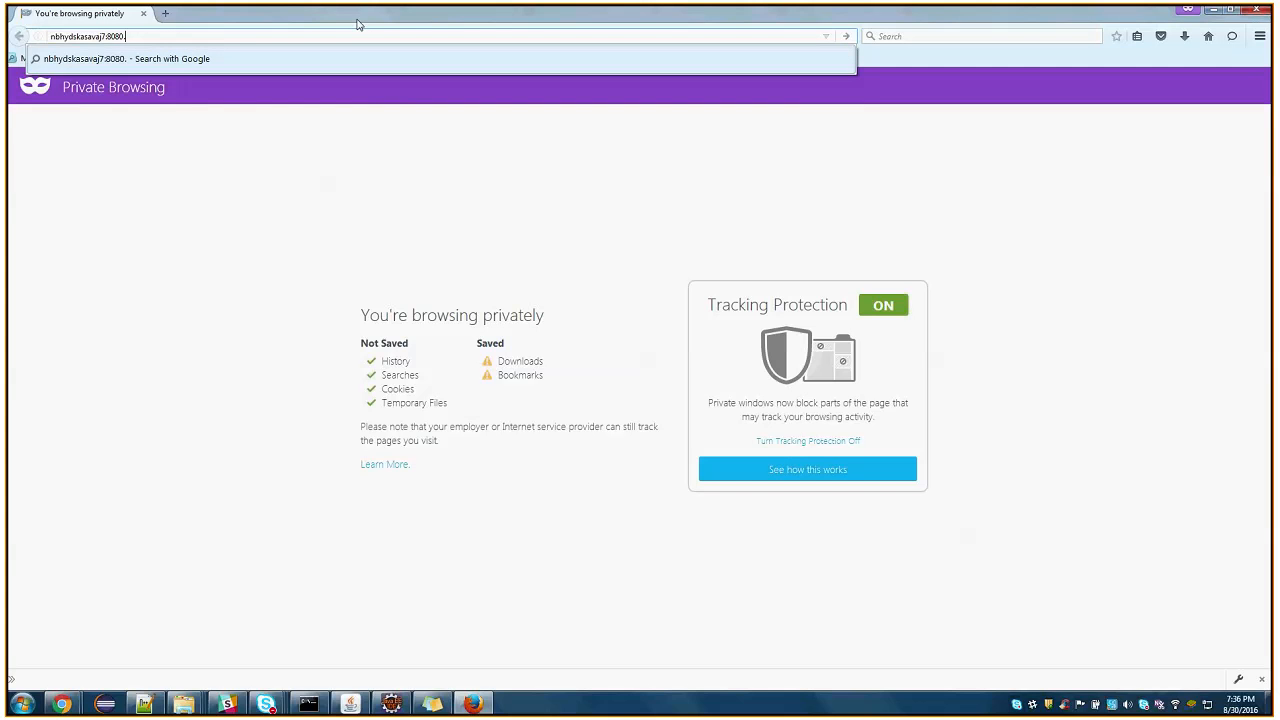
key(BackSpace)
key(BackSpace)
key(BackSpace)
key(BackSpace)
key(BackSpace)
key(BackSpace)
text(.bedford.progress.com:)
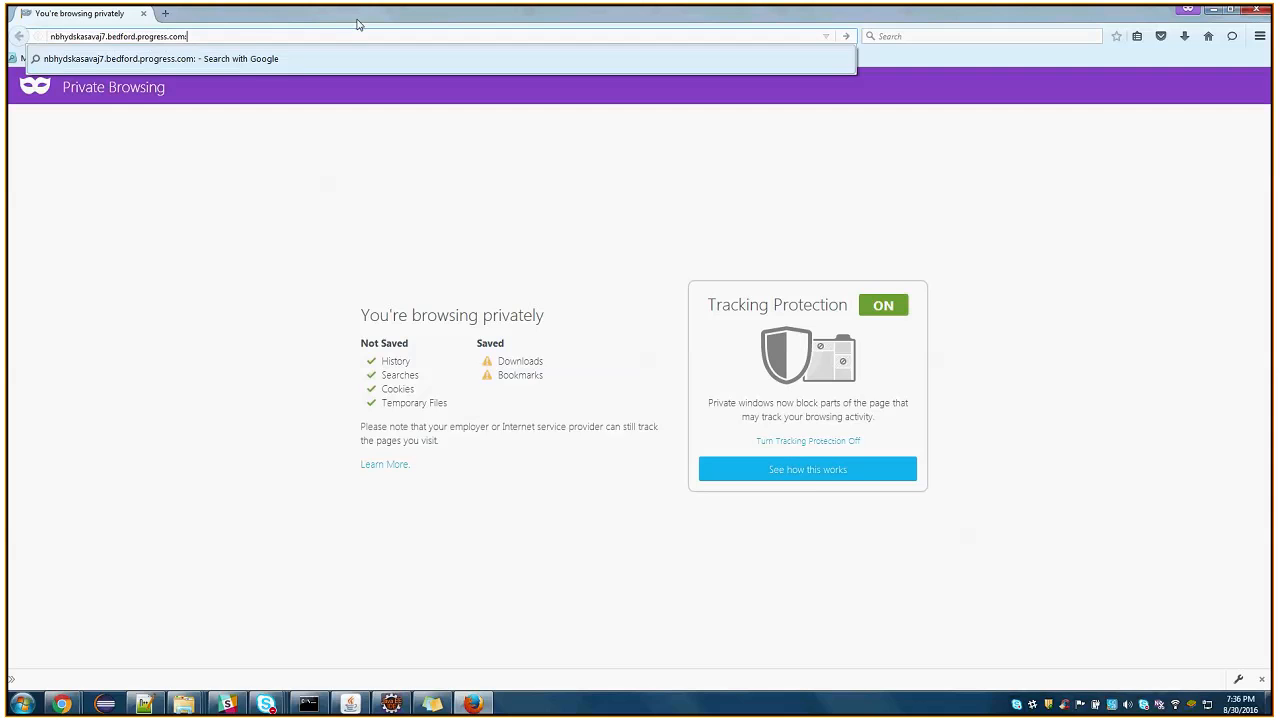
text(8830/router/login/log)
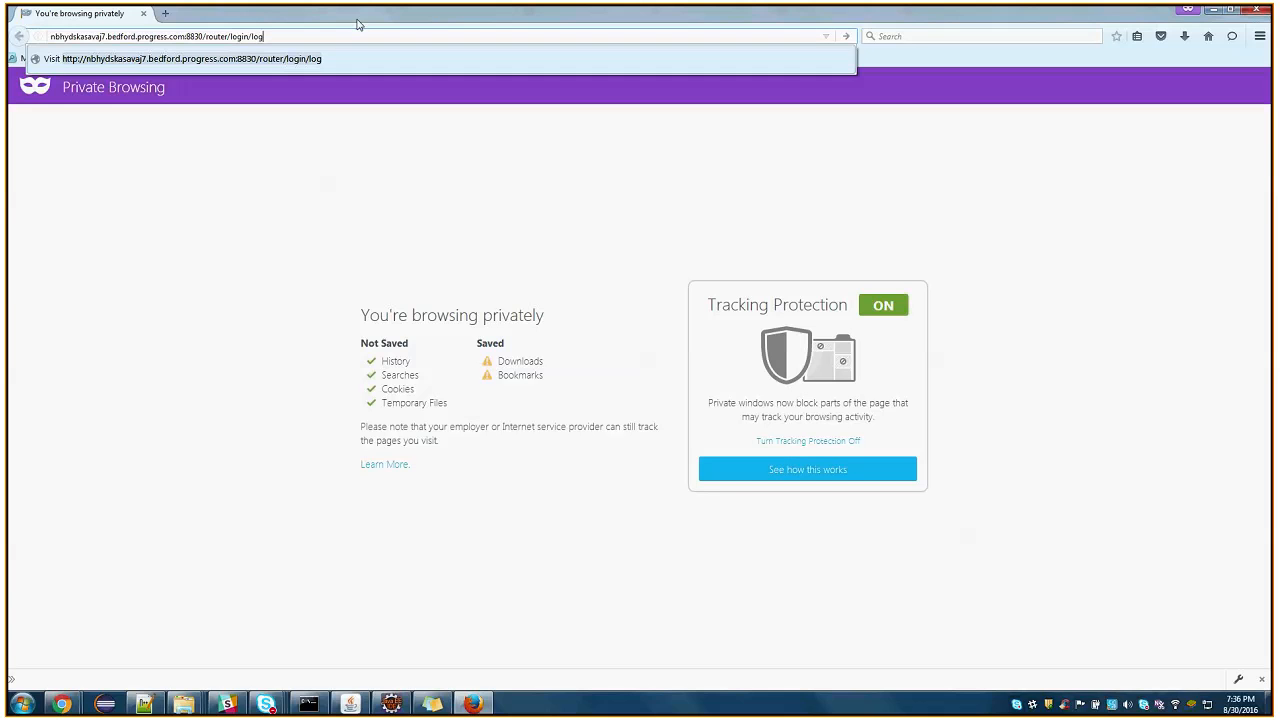
text(inPrivate.jsp)
Copy the SAML Login URL from Rollbase in Chrome and load it in the private Firefox window
click(61, 704)
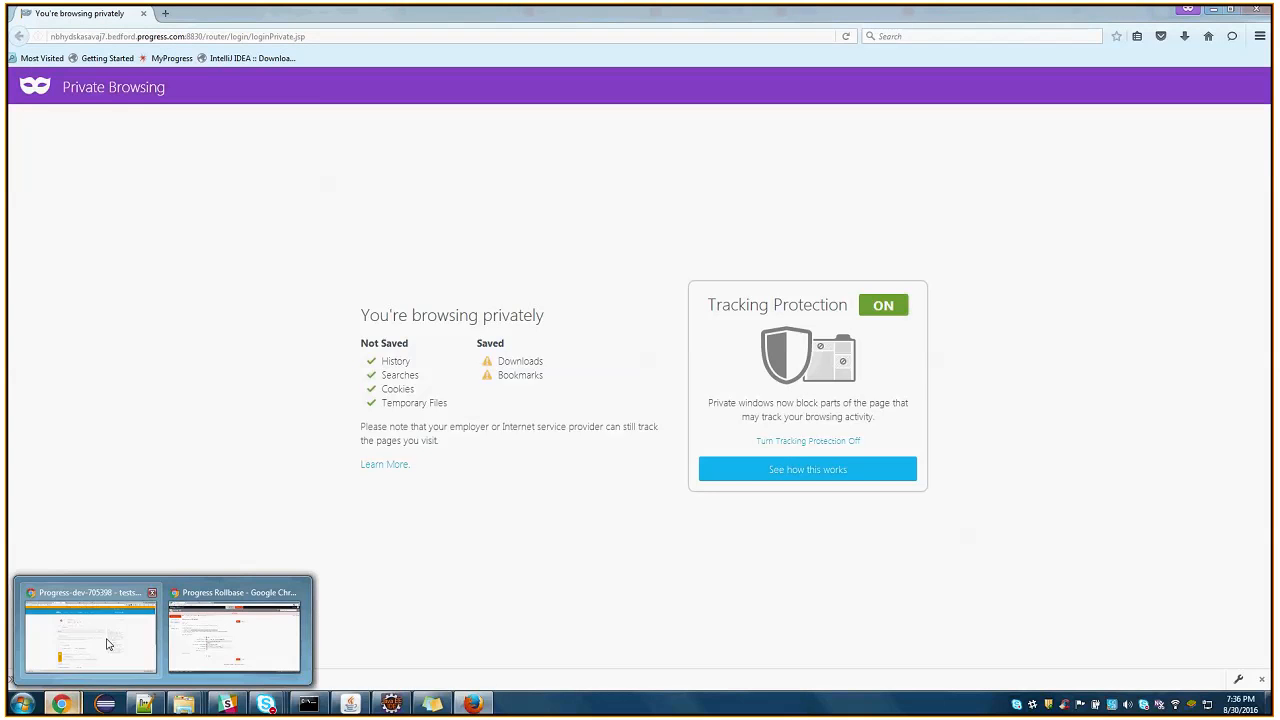
click(226, 624)
right_click(434, 274)
click(462, 281)
click(1213, 10)
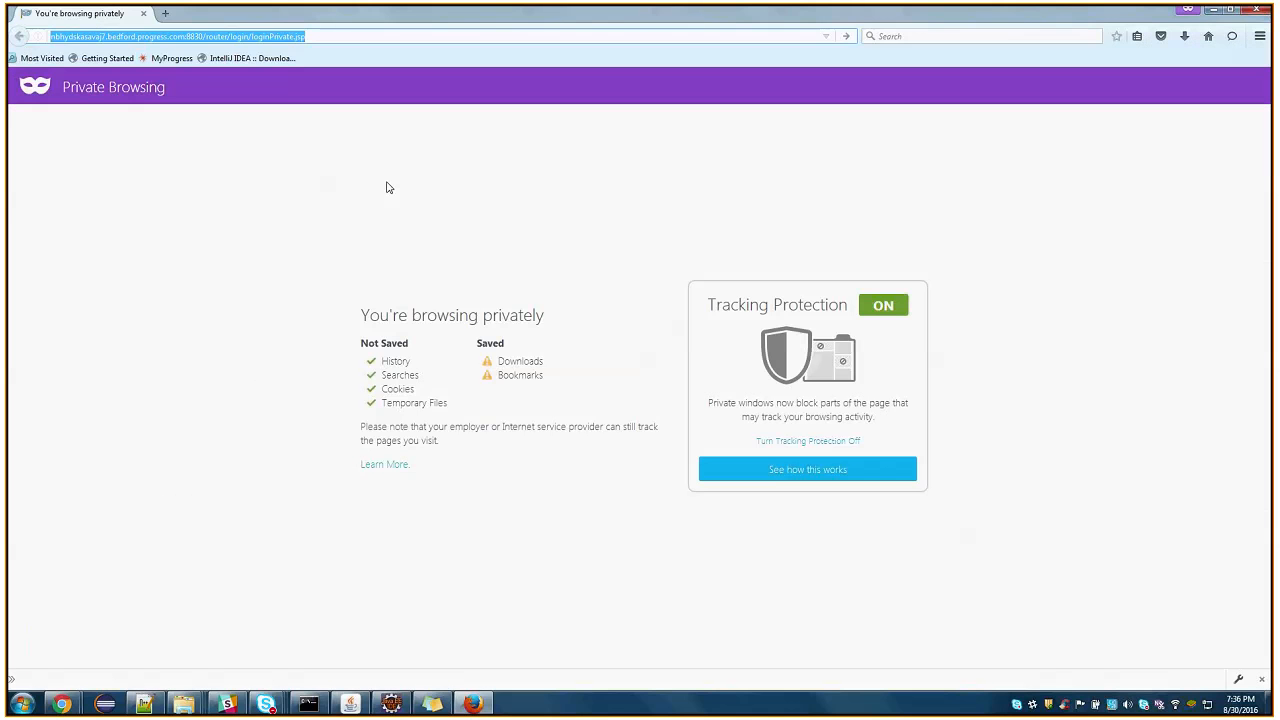
text(http://nbhydskasavaj7.bedford.progress.com:8830/router/servlet/login?custId=15011&)
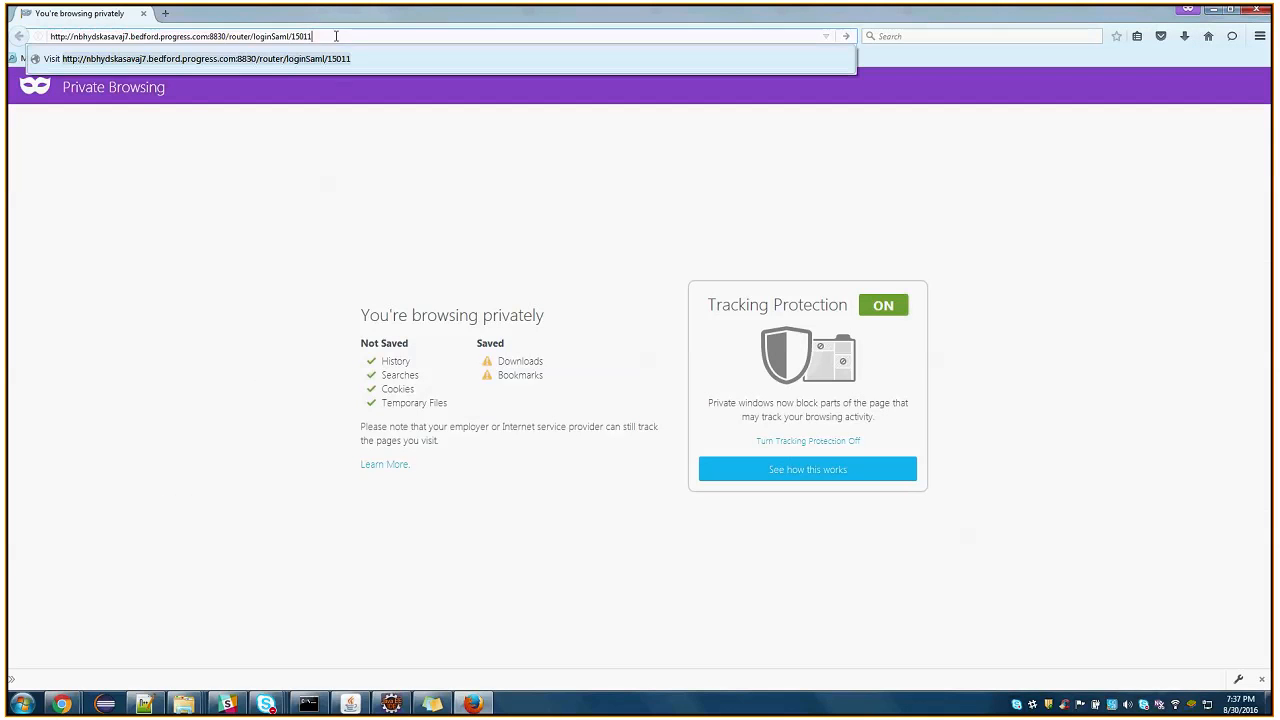
key(Return)
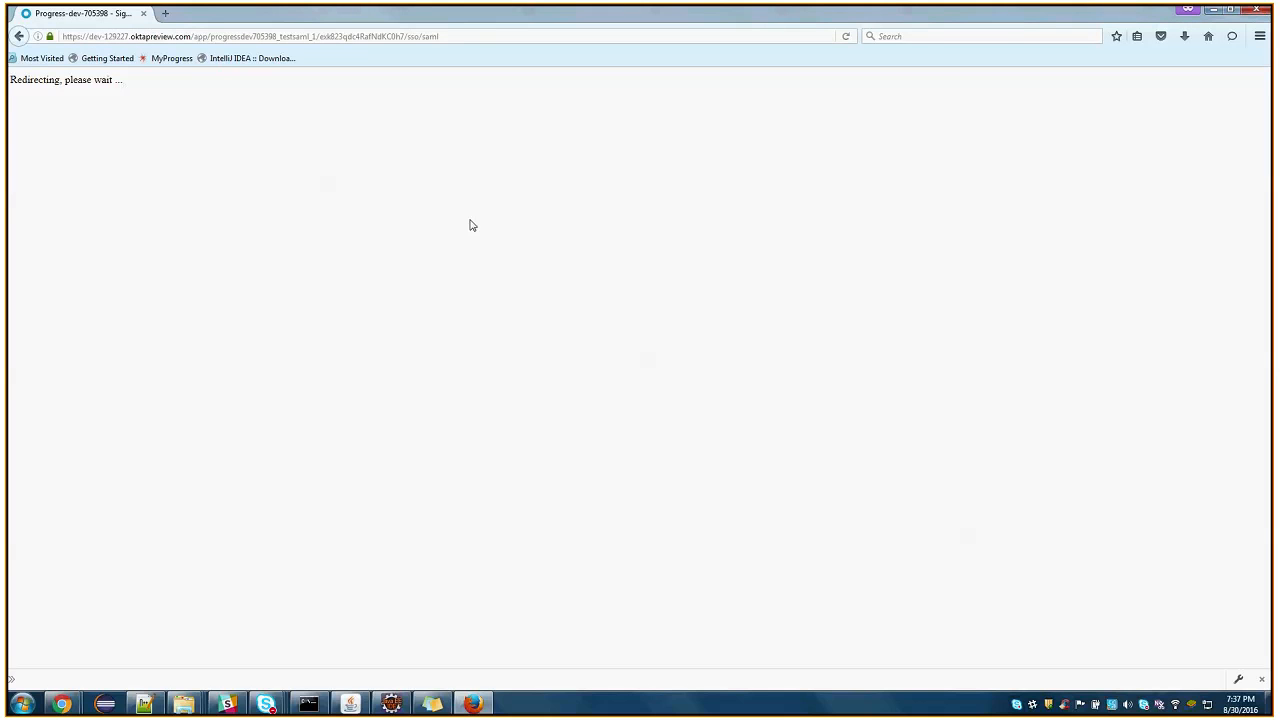
Sign in to testsaml on the Okta page with the test user's e-mail and account password, and accept sending the information over an insecure connection
click(503, 306)
key(Tab)
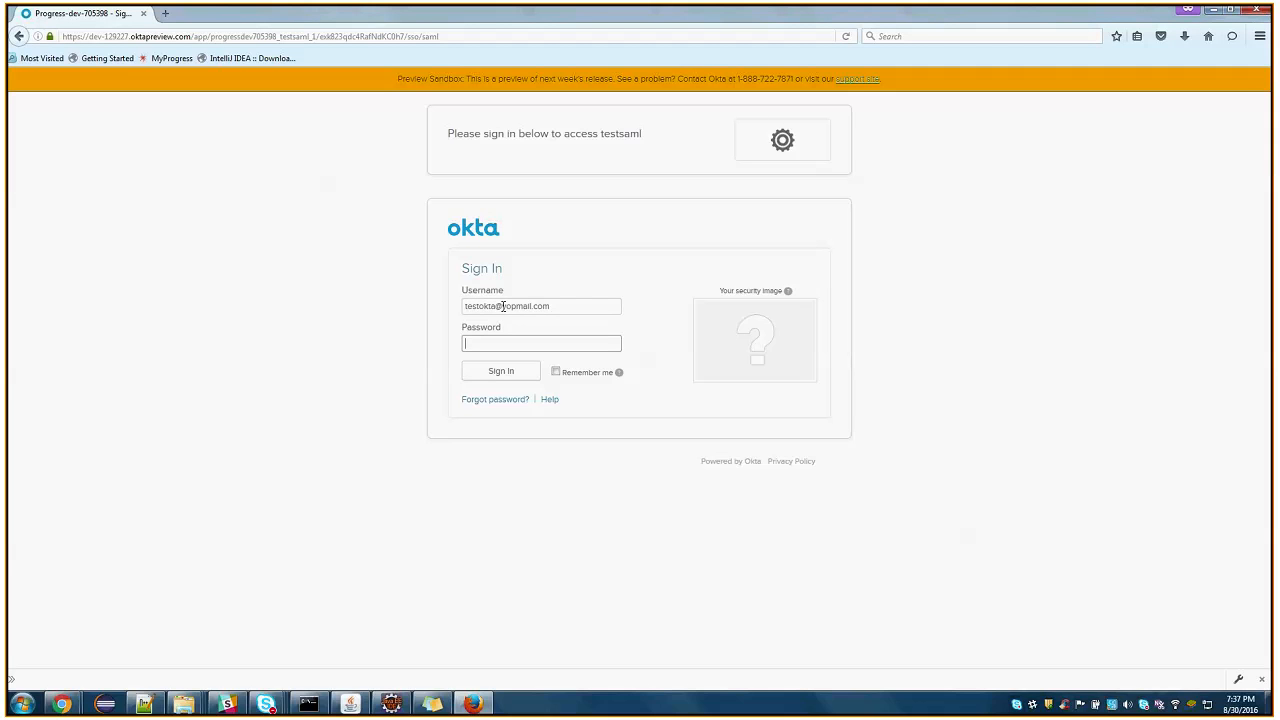
text(**************)
click(518, 378)
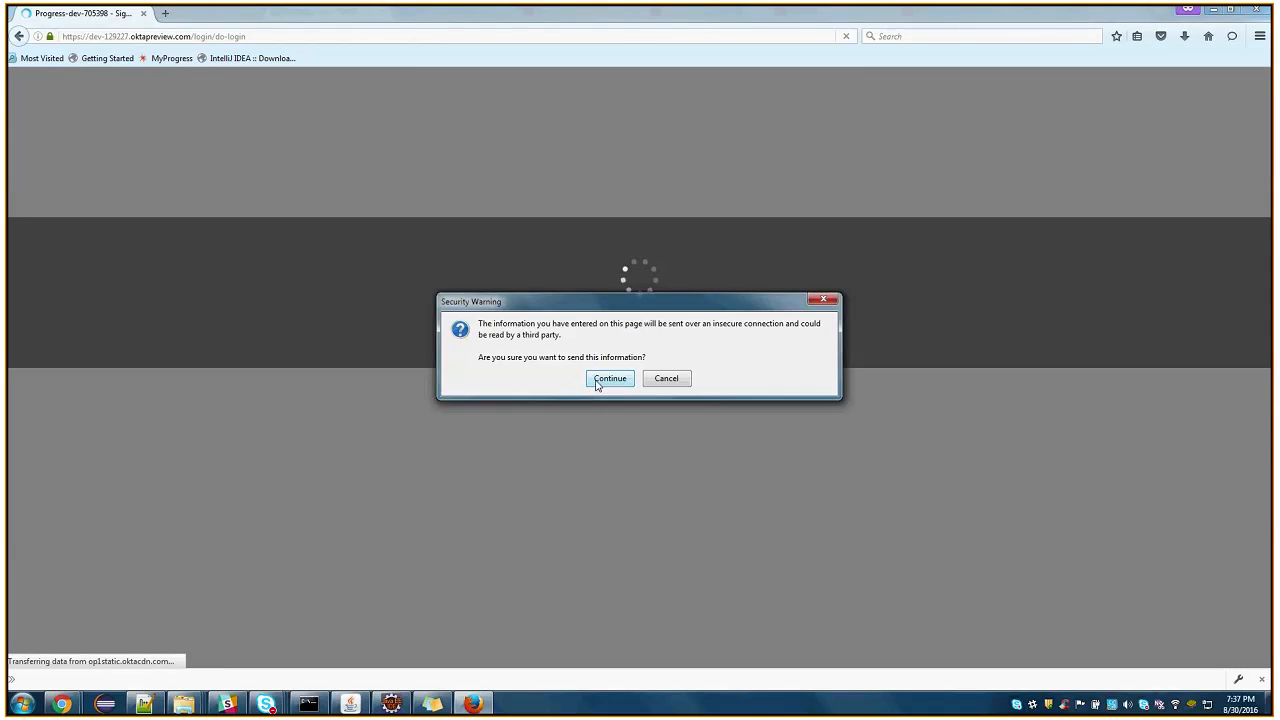
click(595, 379)
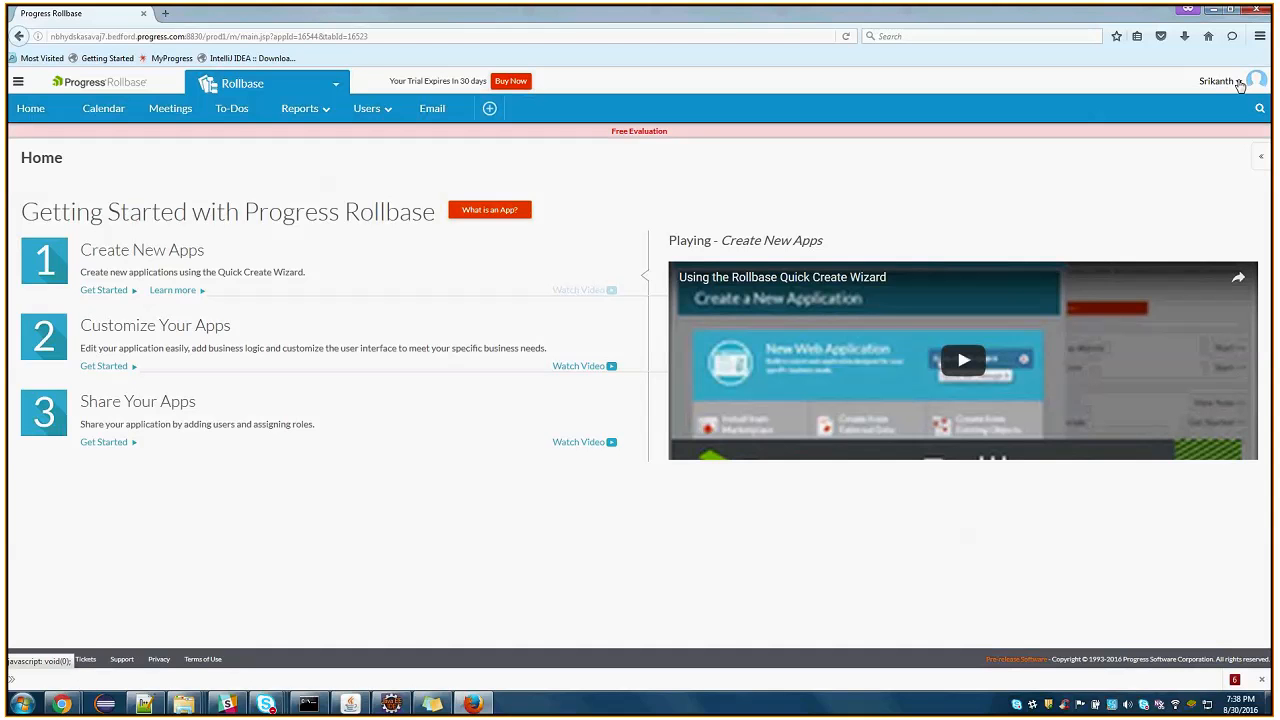
click(1238, 85)
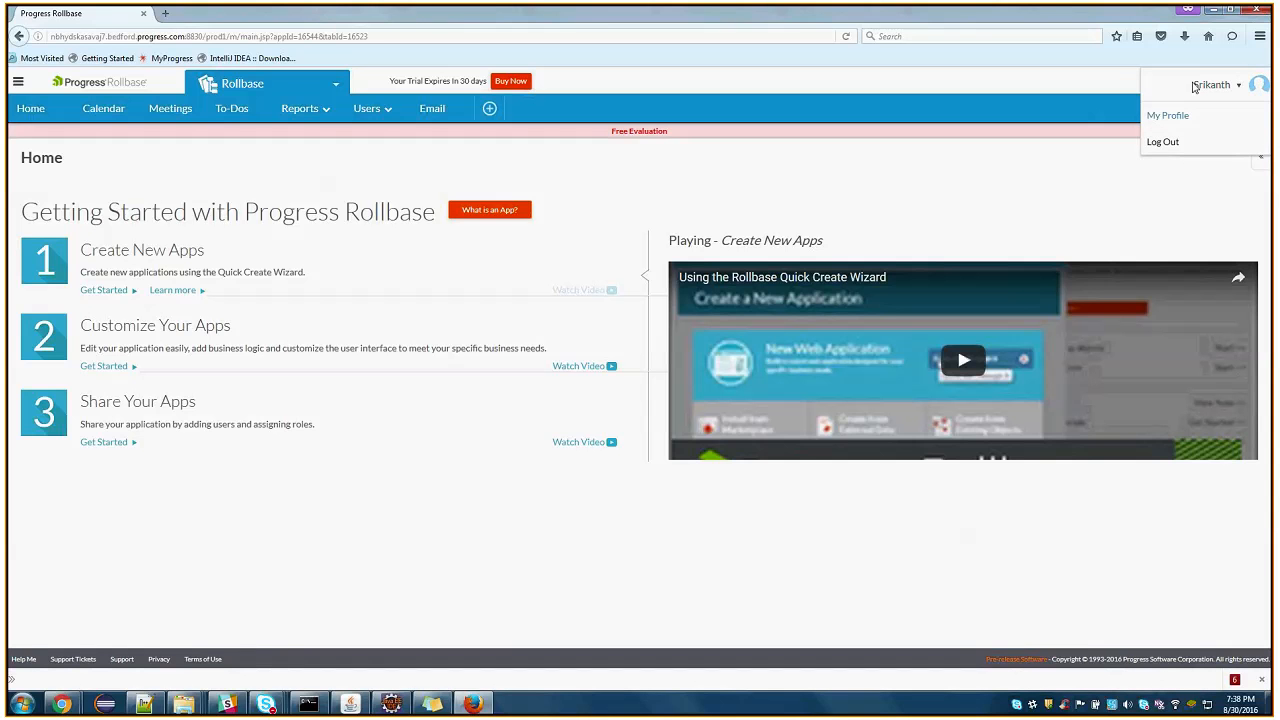
click(1236, 80)
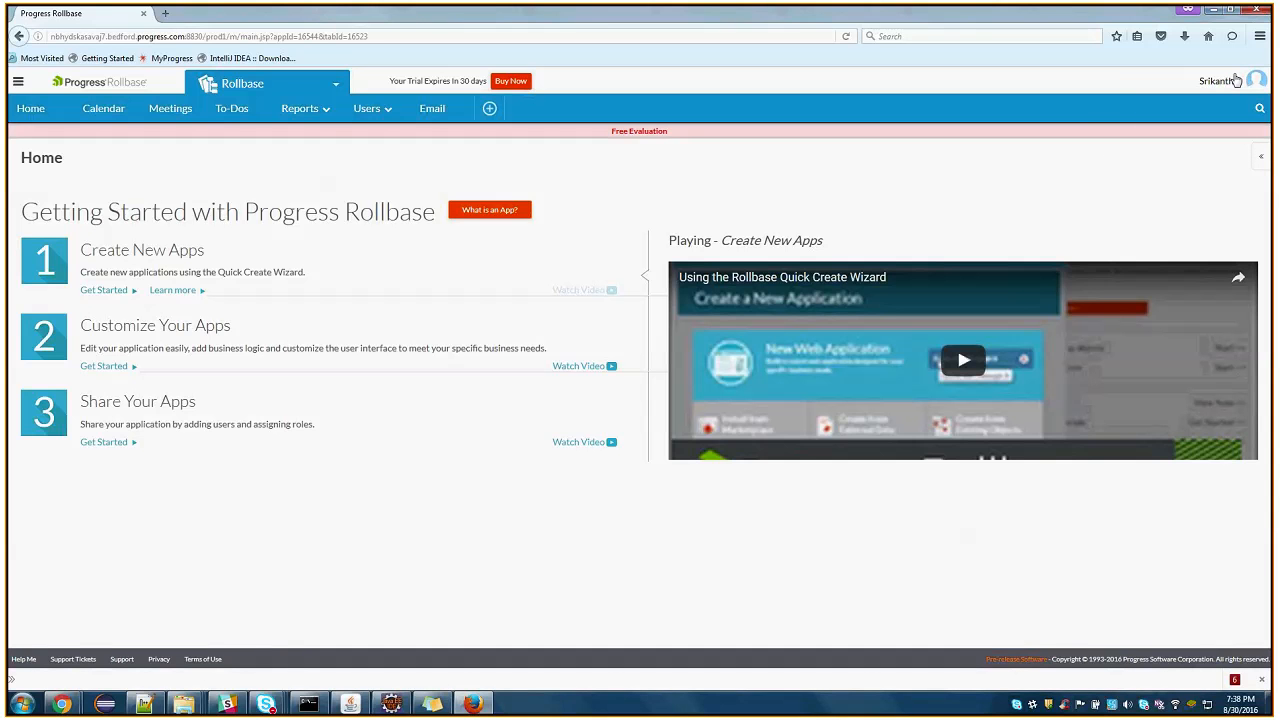
mouse_move(265, 704)
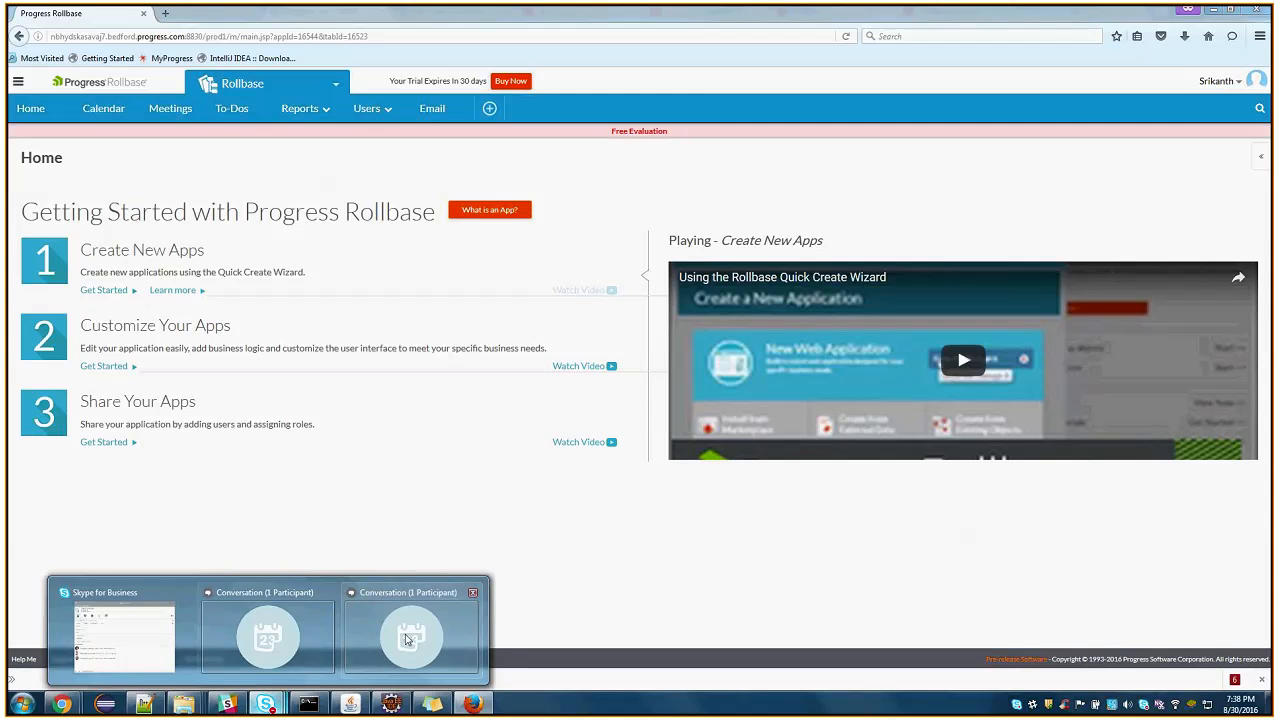
click(405, 634)
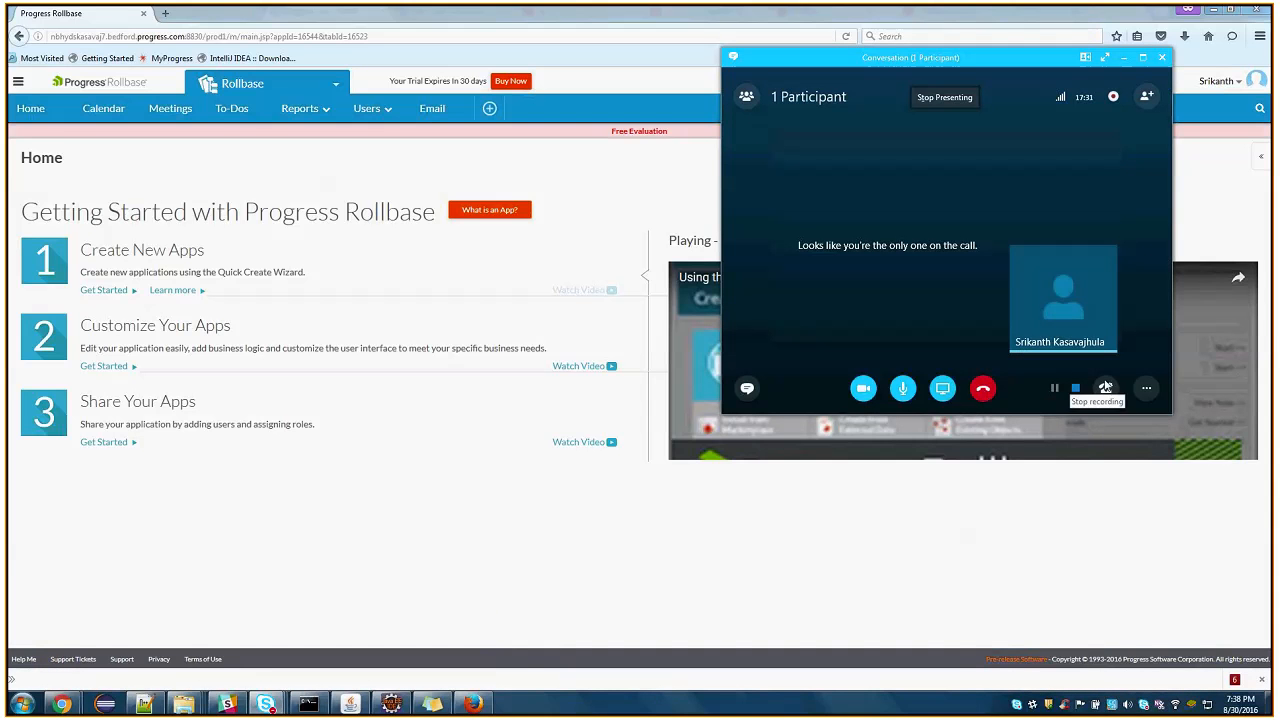